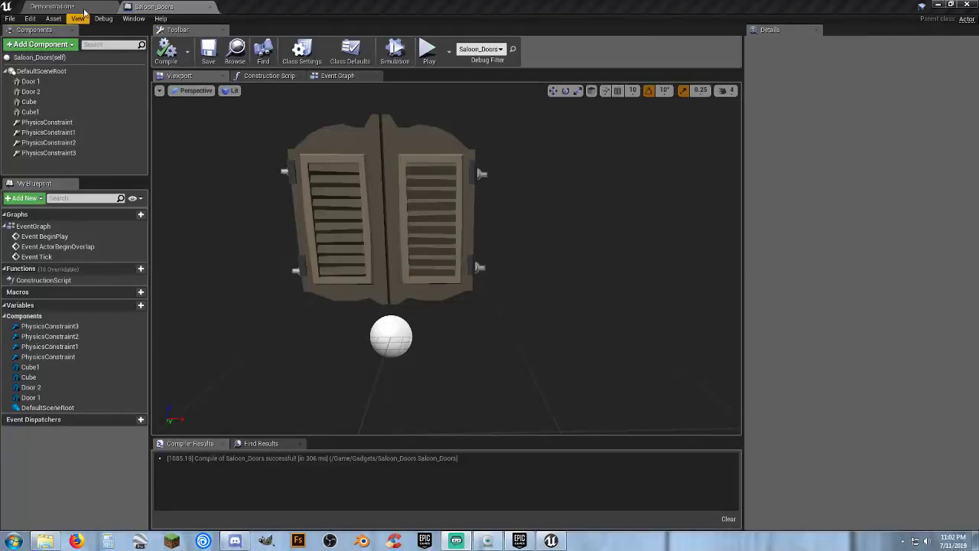
# Play-test the Demonstration level by walking the character in and out through the saloon doors.
pyautogui.click(84, 8)
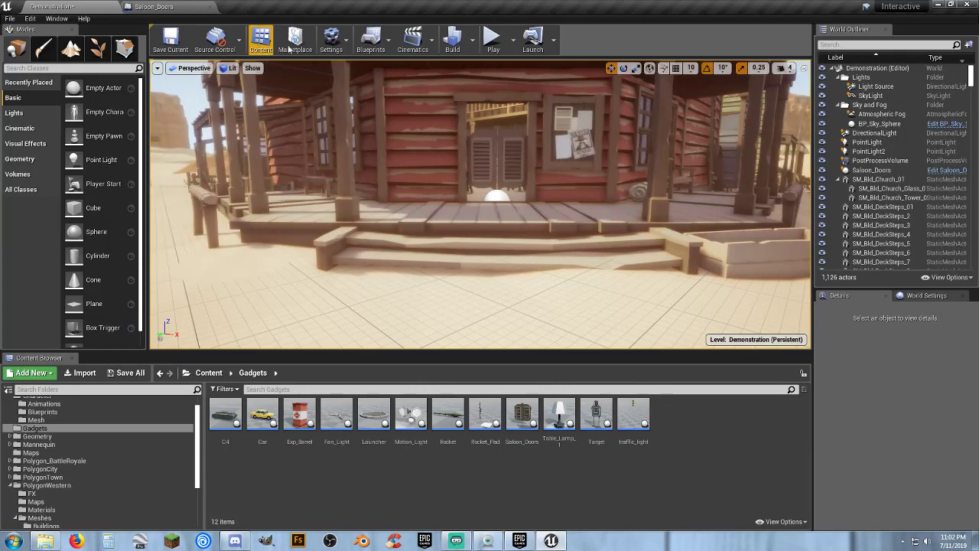
pyautogui.click(492, 45)
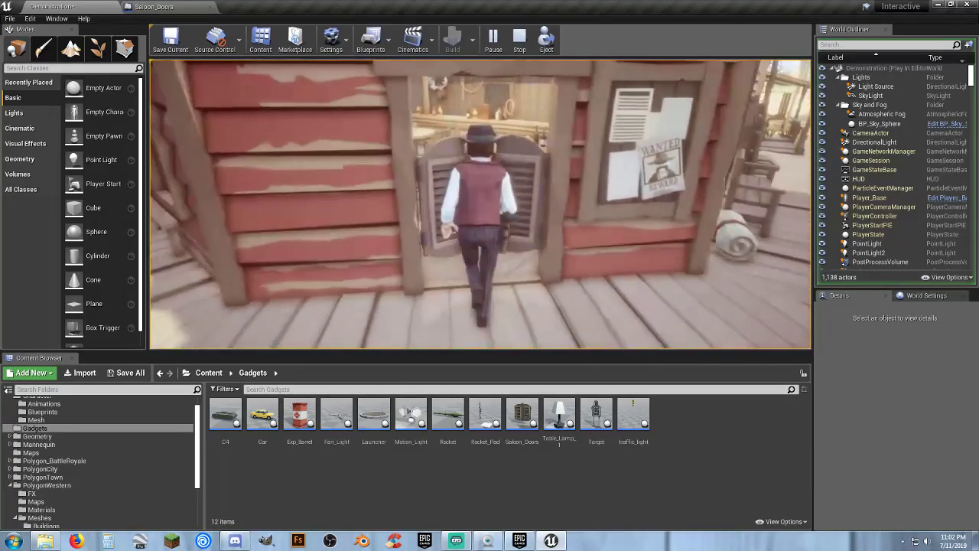
pyautogui.press('w')
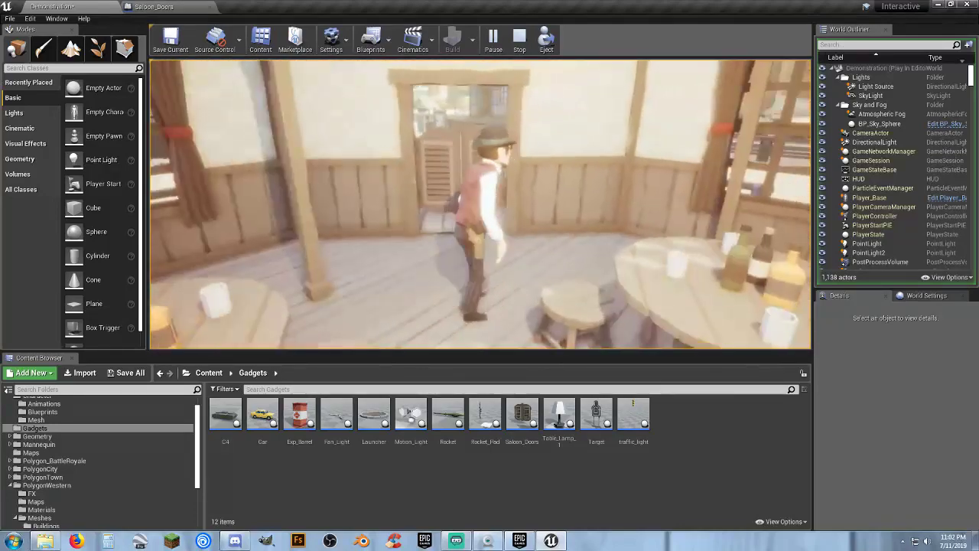
pyautogui.press('w')
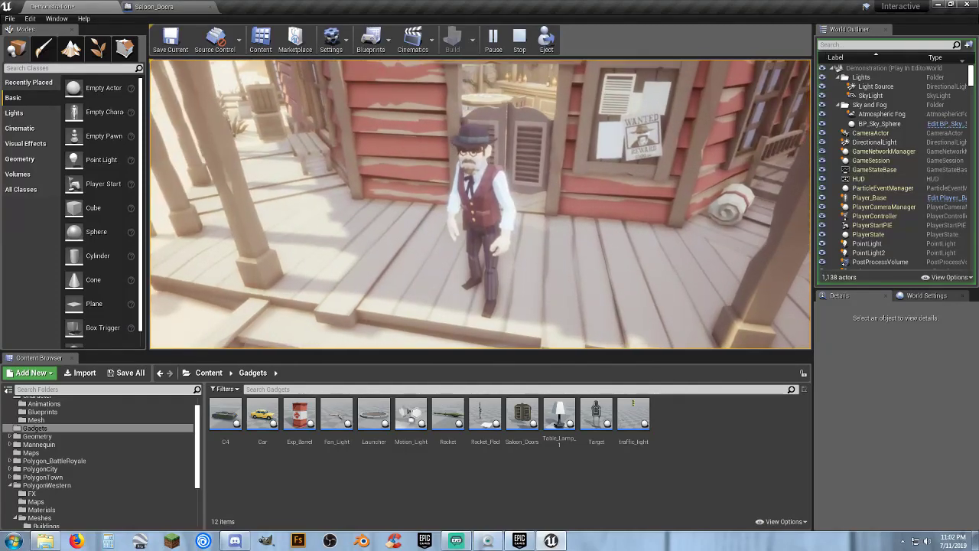
pyautogui.press('Escape')
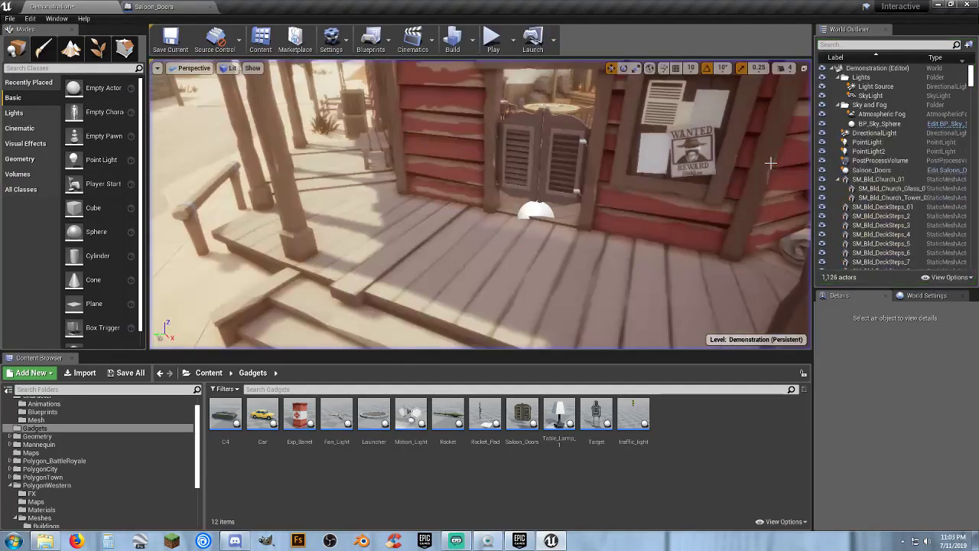
pyautogui.press('s')
pyautogui.moveTo(566, 228); pyautogui.dragTo(488, 94, button='right')
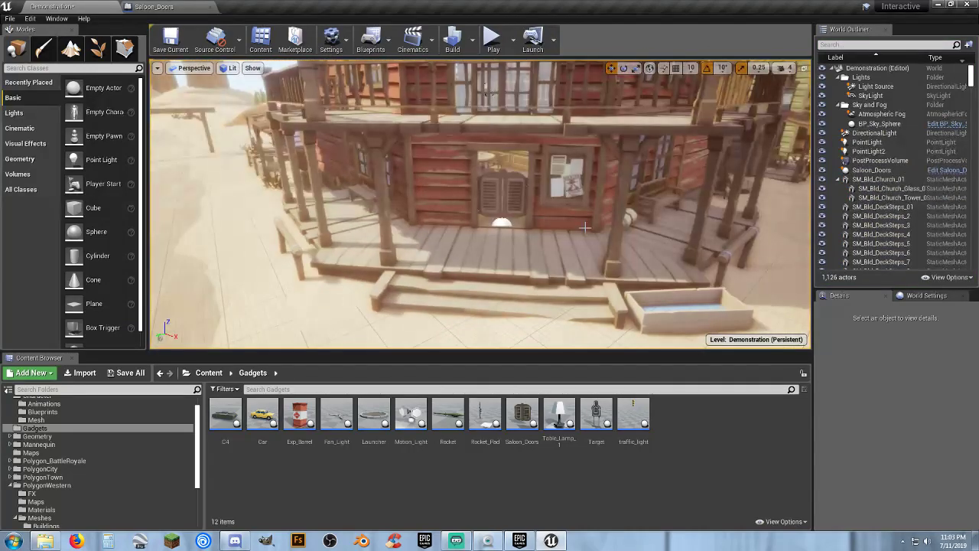
# Close the Saloon_Doors blueprint and collapse the Character folder in the content folder tree.
pyautogui.click(154, 7)
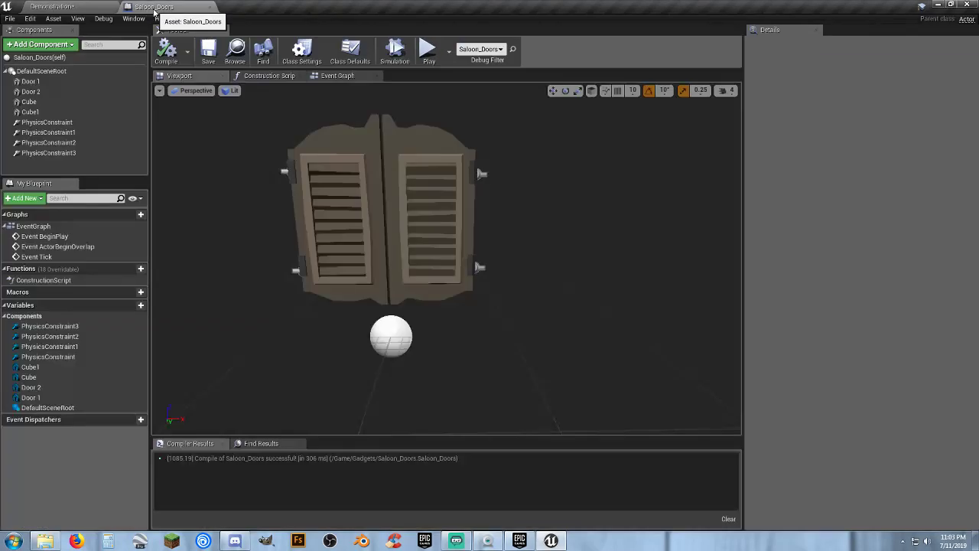
pyautogui.click(210, 8)
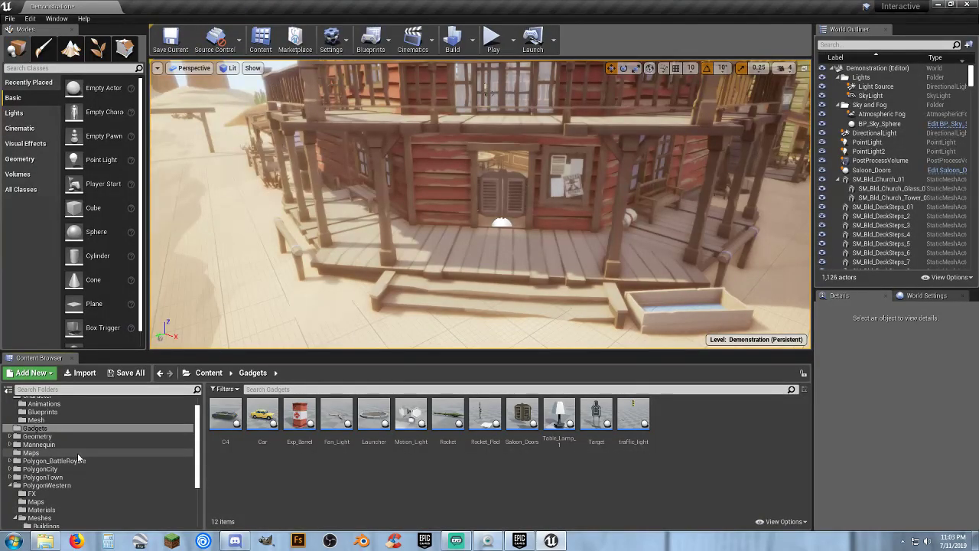
pyautogui.scroll(1, 78, 457)
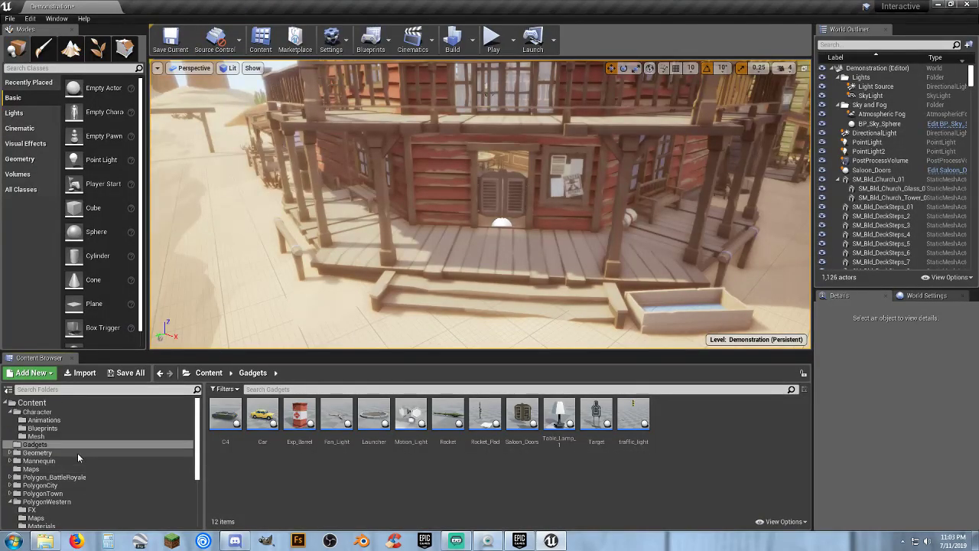
pyautogui.click(10, 411)
# Create a new level from the tiled-room template with ball, cubes and pyramid, saving the Demonstration level first.
pyautogui.click(10, 18)
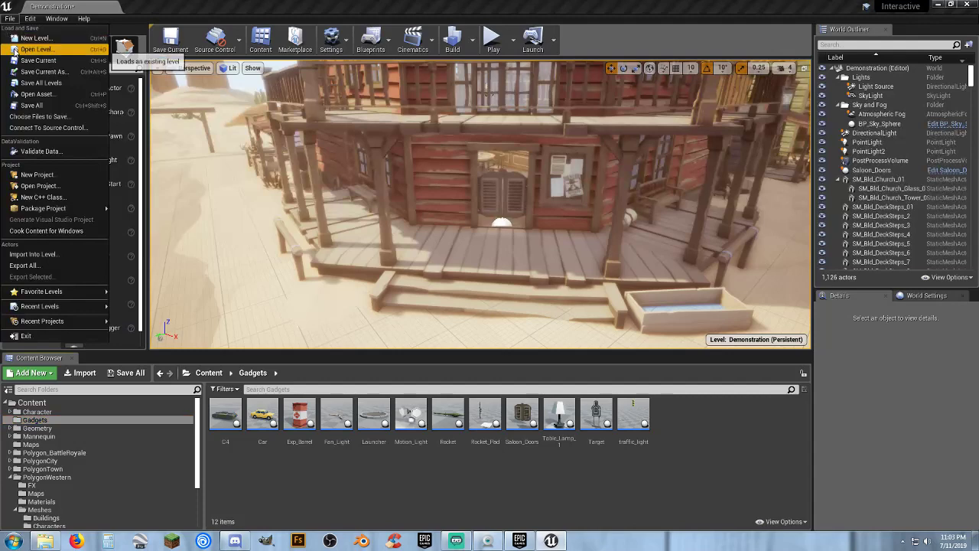
pyautogui.click(34, 37)
pyautogui.click(485, 214)
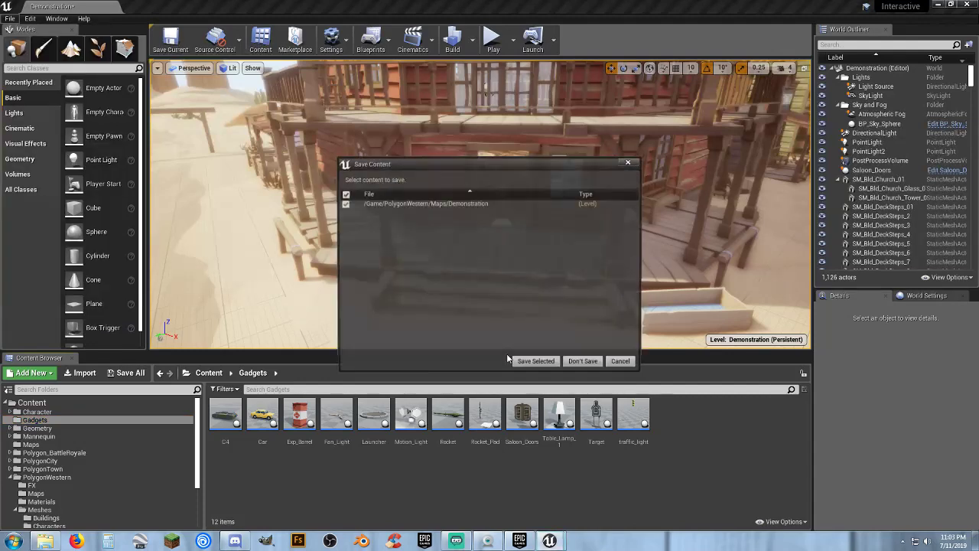
pyautogui.click(544, 363)
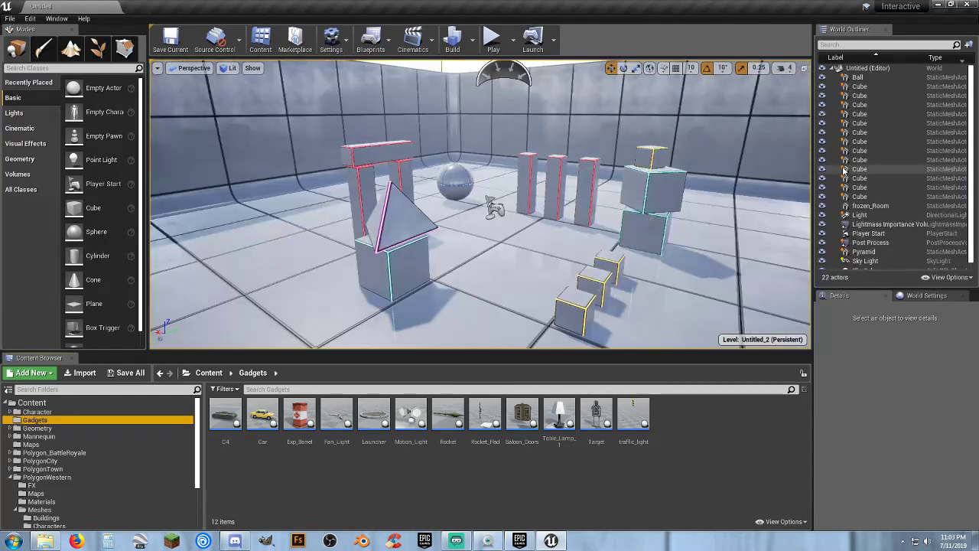
# Delete the ball, all the cubes and the pyramid from the template room.
pyautogui.click(858, 77)
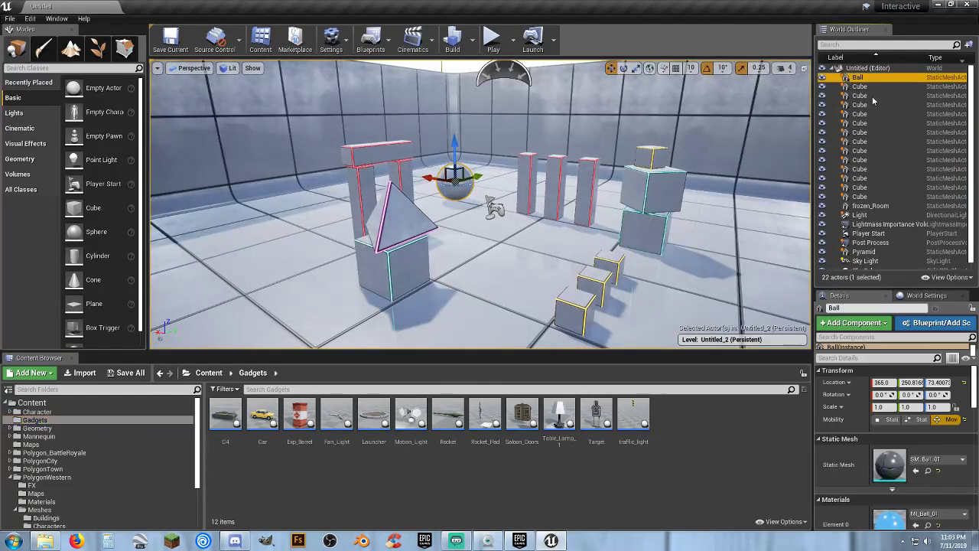
pyautogui.keyDown('shift'); pyautogui.click(872, 196); pyautogui.keyUp('shift')
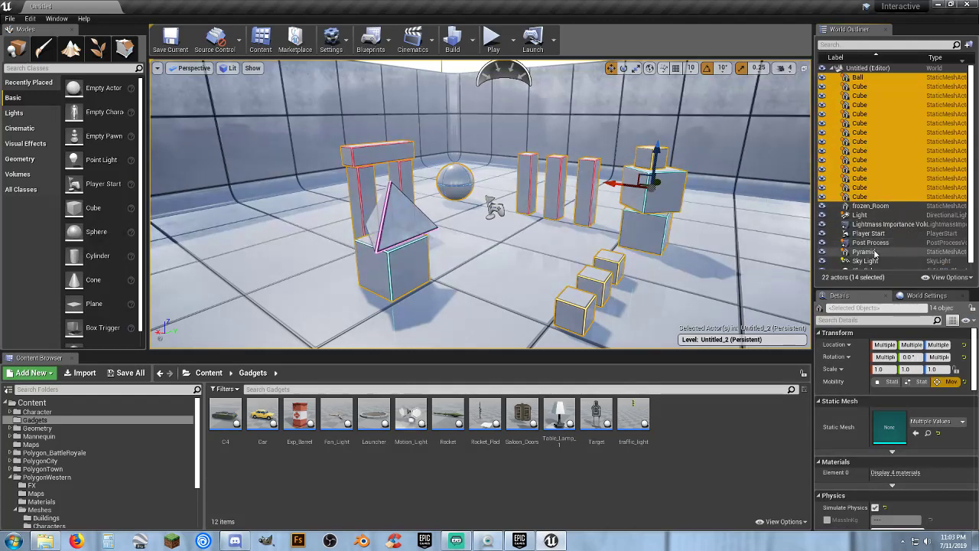
pyautogui.keyDown('ctrl'); pyautogui.click(862, 251); pyautogui.keyUp('ctrl')
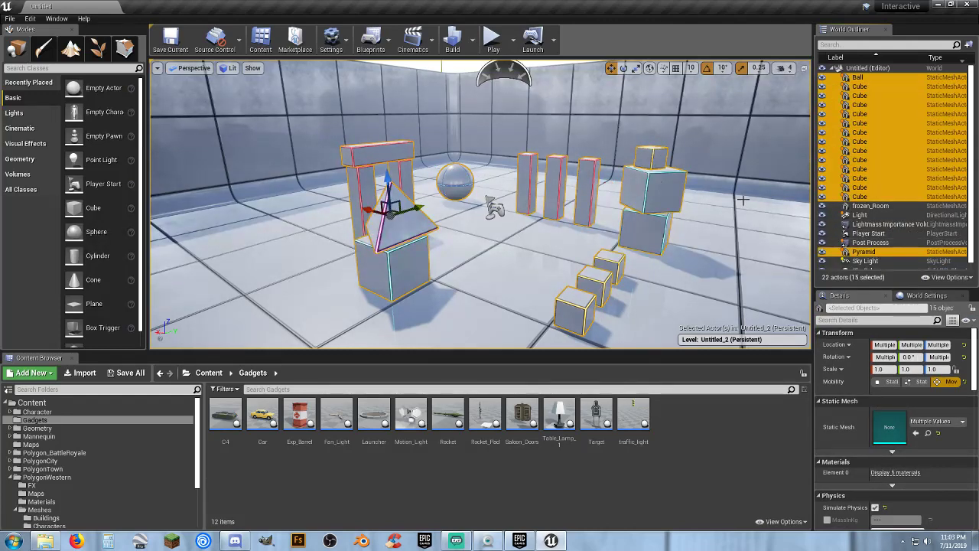
pyautogui.press('Delete')
pyautogui.moveTo(678, 214); pyautogui.dragTo(650, 208, button='right')
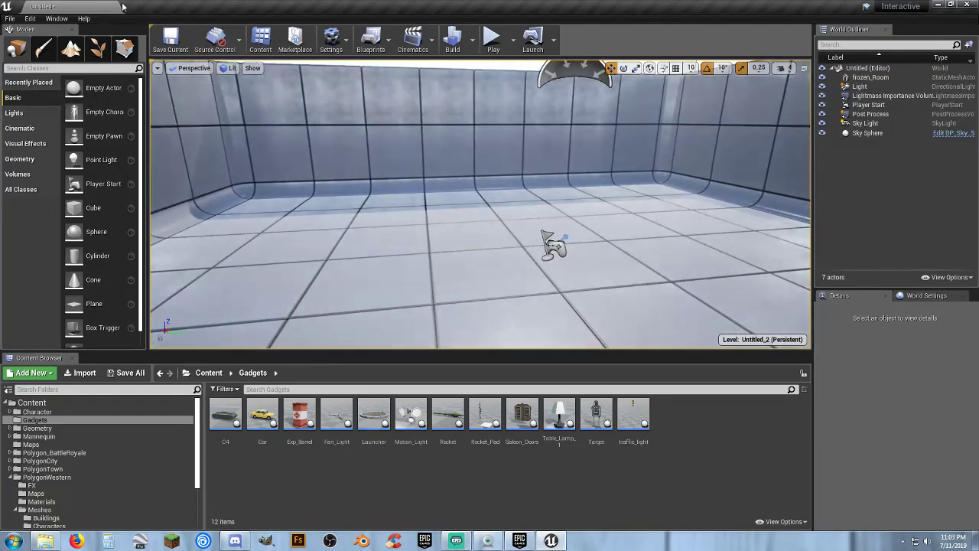
# Create another new level from the template with a plain floor and sky, discarding the unsaved tiled-room level.
pyautogui.click(10, 18)
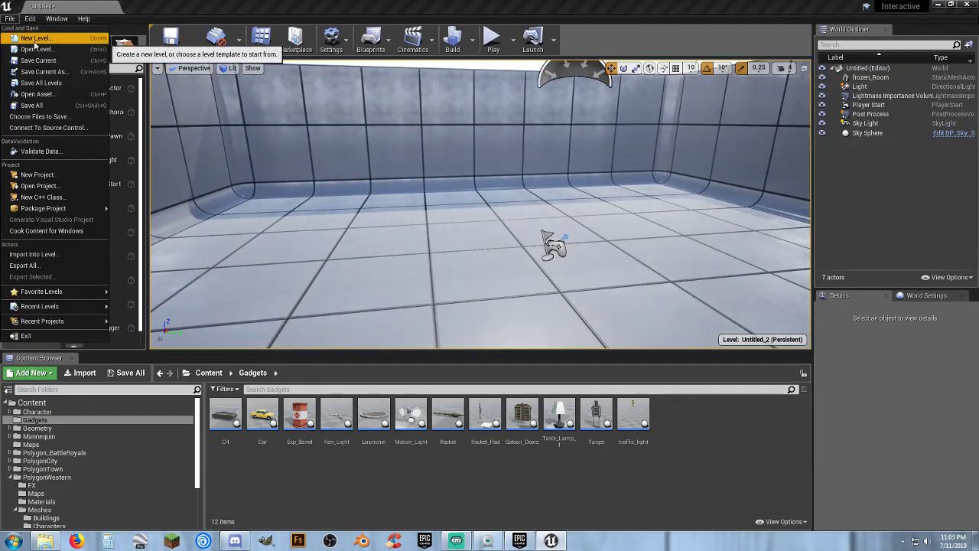
pyautogui.click(29, 36)
pyautogui.click(404, 213)
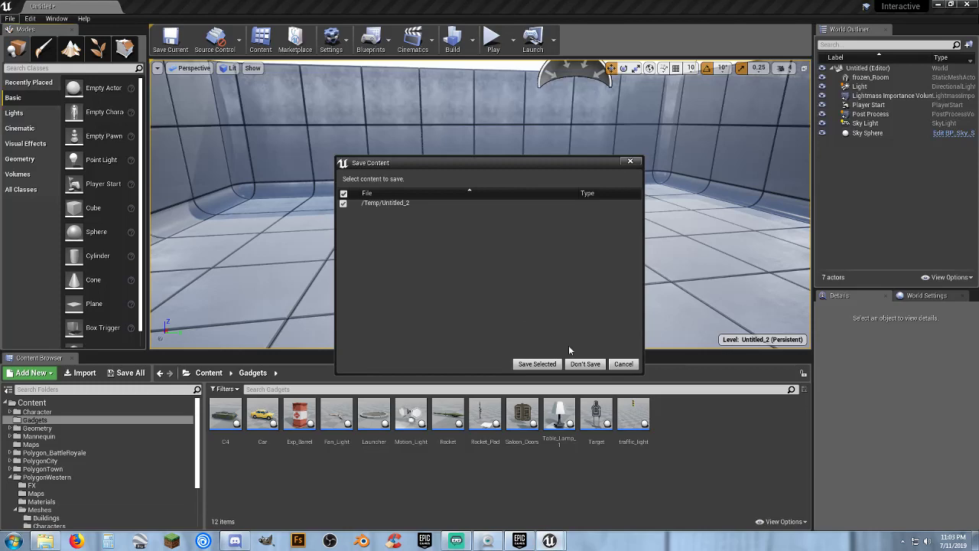
pyautogui.click(585, 364)
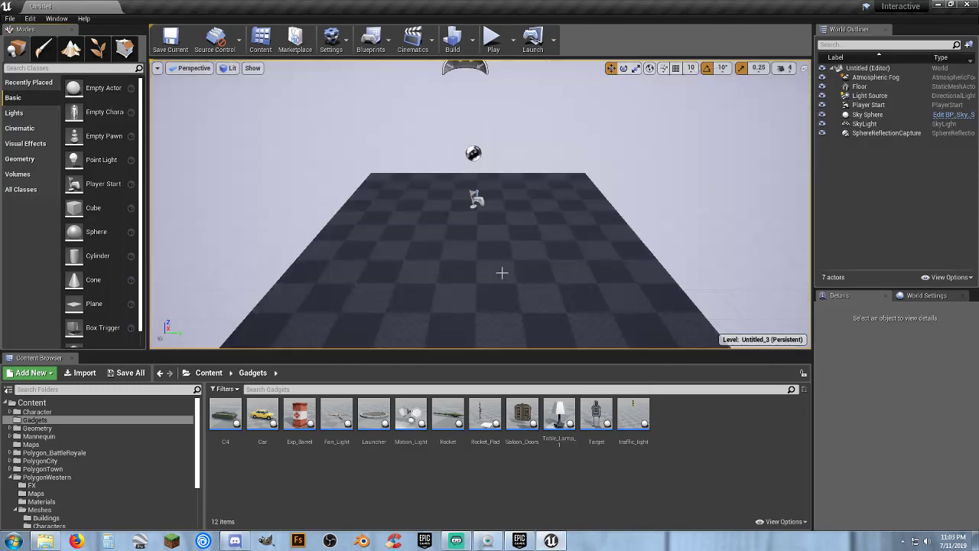
# Delete the default floor and the sphere reflection capture from the level.
pyautogui.click(493, 260)
pyautogui.press('Delete')
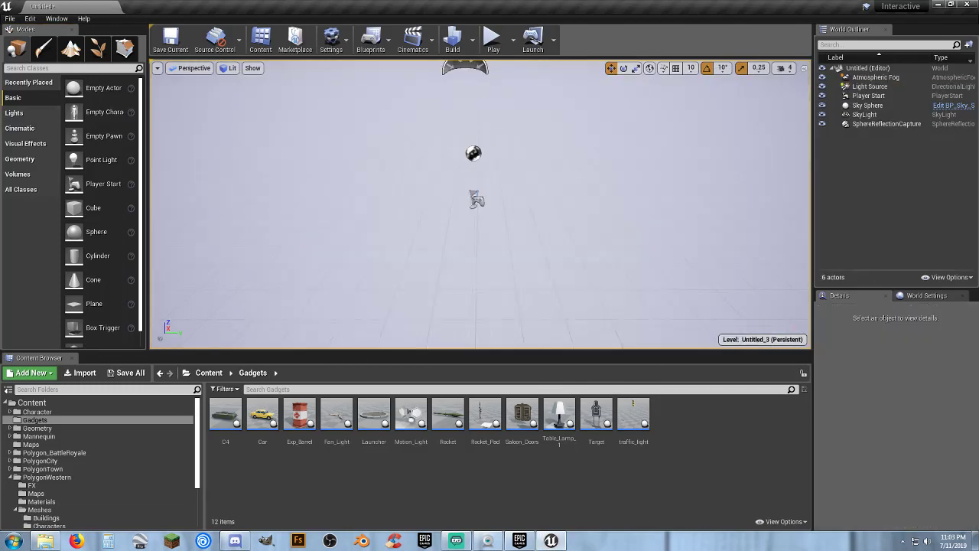
pyautogui.click(473, 154)
pyautogui.press('Delete')
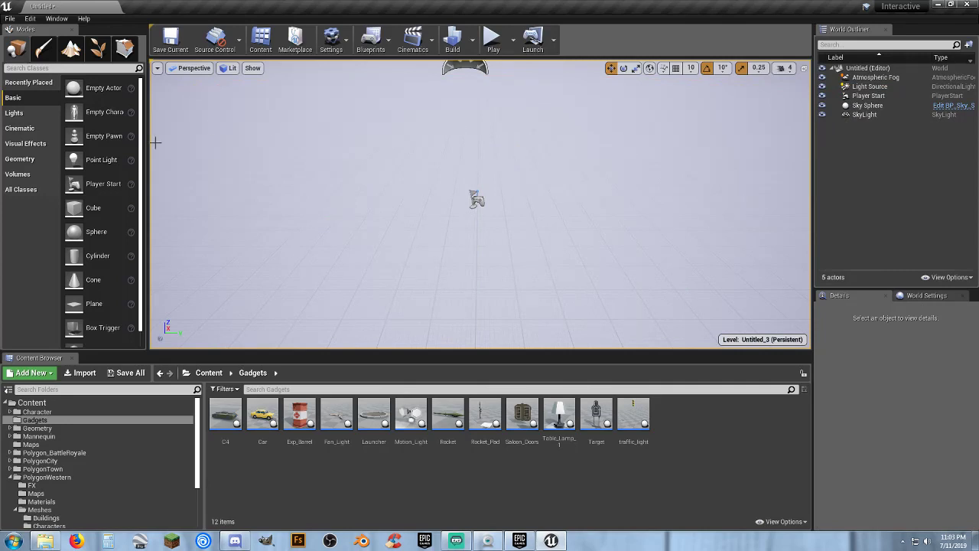
# Add an additive box geometry brush and set its location to X 0, Y 0, Z -5.
pyautogui.click(26, 159)
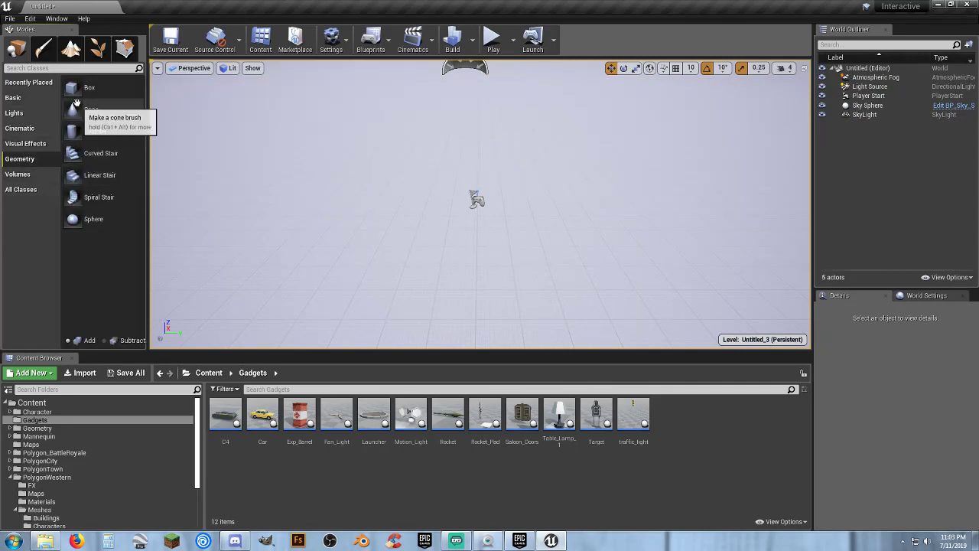
pyautogui.moveTo(89, 88); pyautogui.dragTo(372, 222)
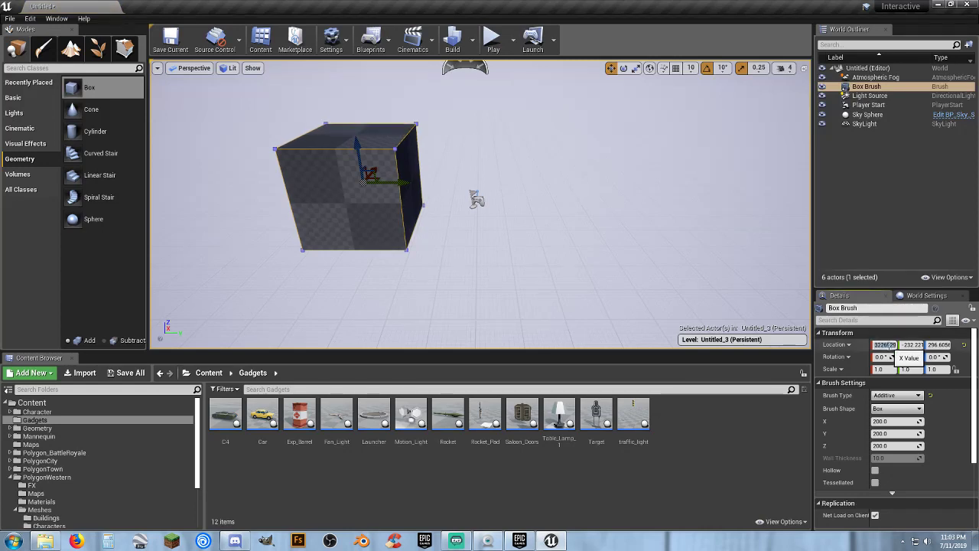
pyautogui.write('0')
pyautogui.press('Tab')
pyautogui.write('0')
pyautogui.press('Tab')
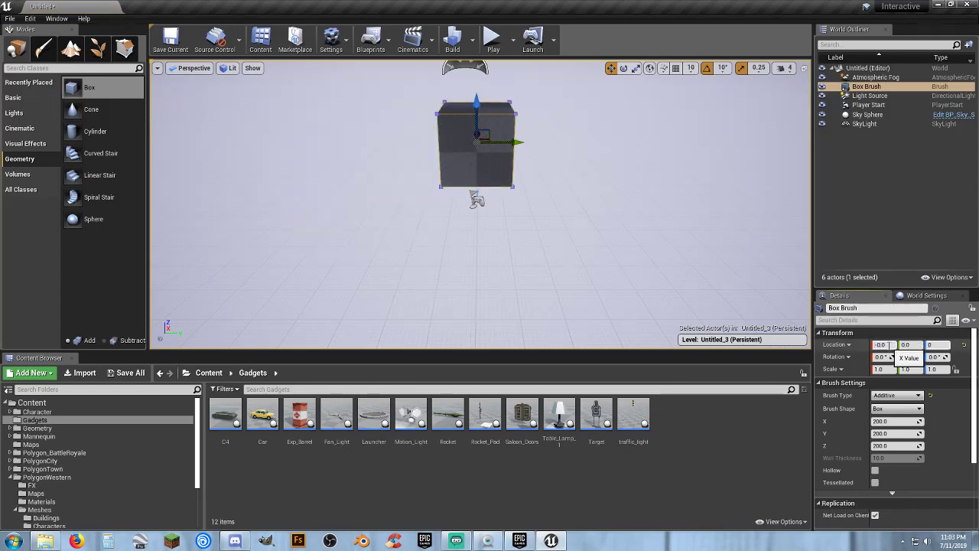
pyautogui.press('Return')
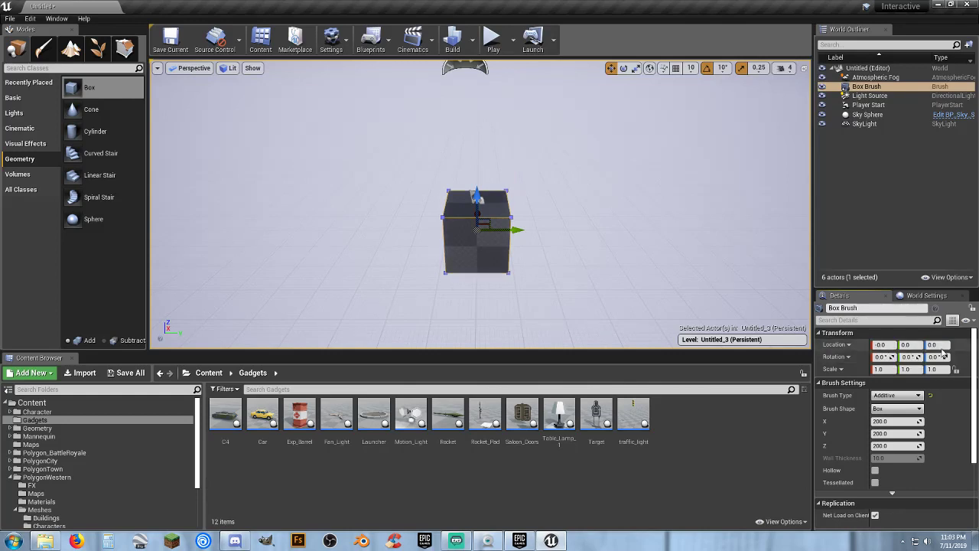
pyautogui.write('-5')
pyautogui.press('Return')
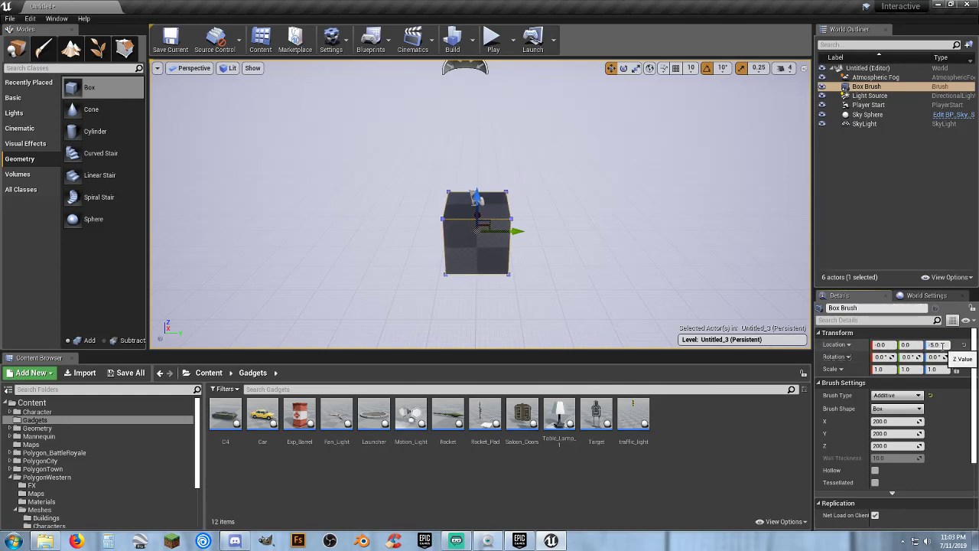
# Resize the box brush into a floor slab with X 2000, Y 2000 and Z 10.
pyautogui.click(892, 421)
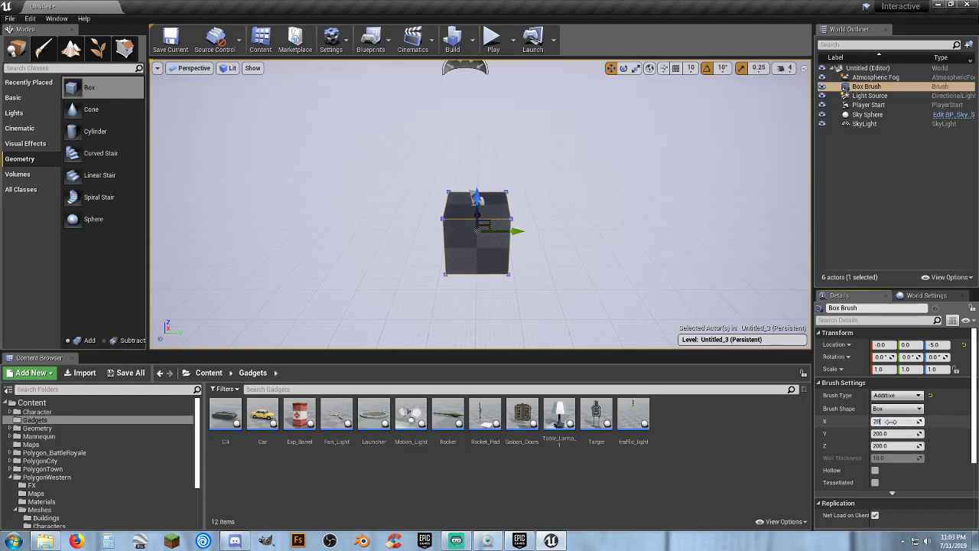
pyautogui.press('Tab')
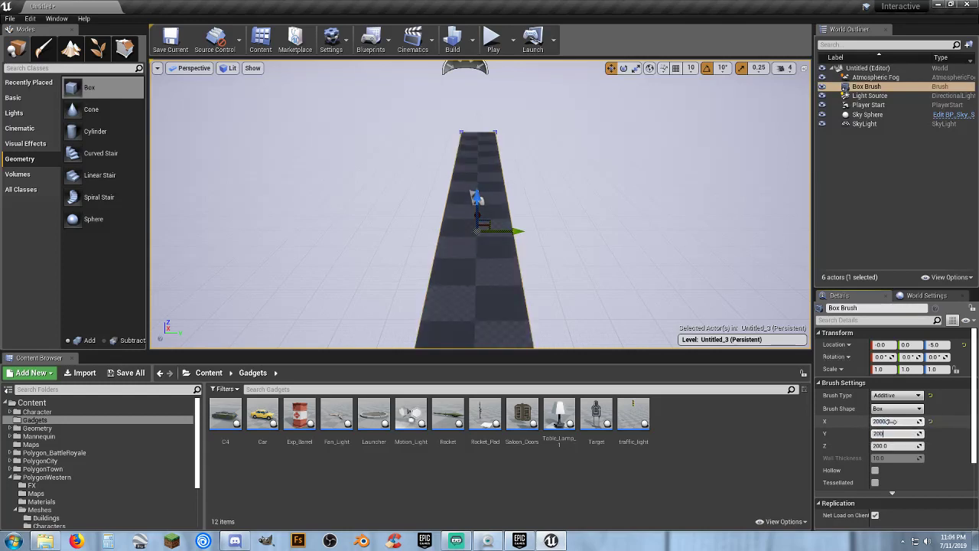
pyautogui.press('Tab')
pyautogui.write('1')
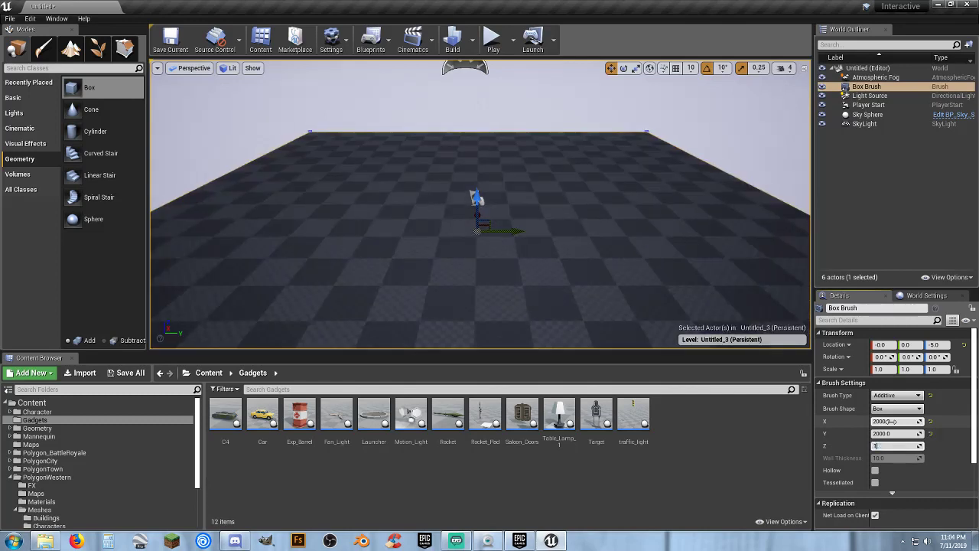
pyautogui.write('0')
pyautogui.press('Return')
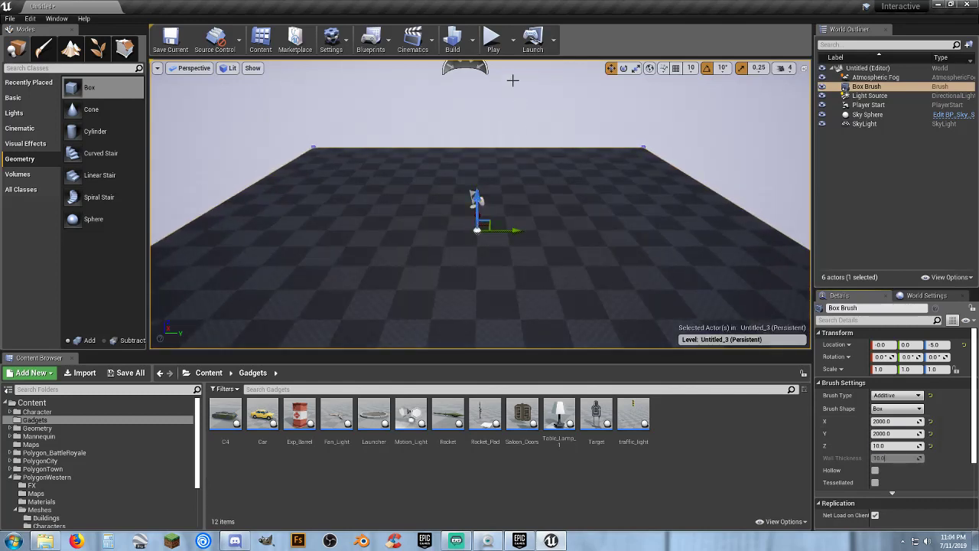
# Override the level's game mode with ThirdPersonGameMode and briefly play-test the character on the new floor.
pyautogui.click(929, 296)
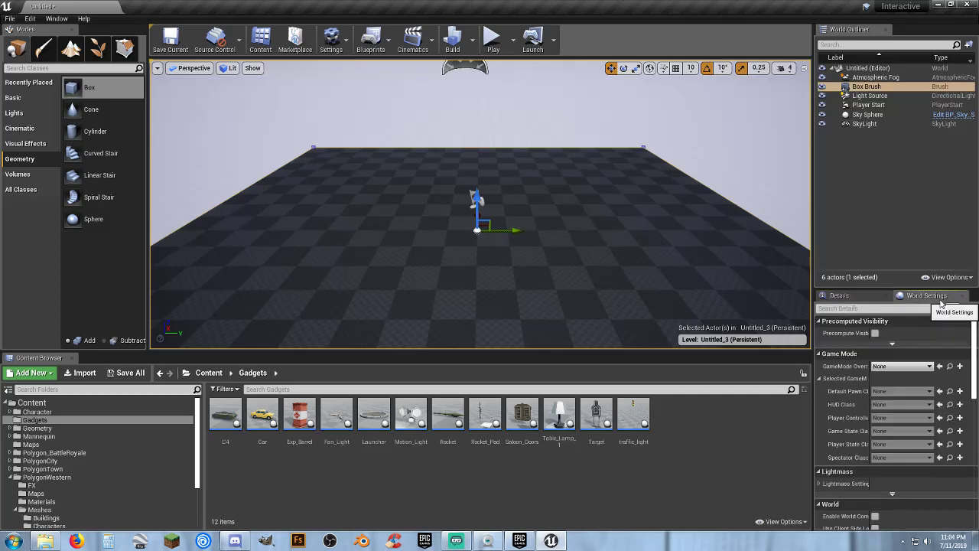
pyautogui.click(921, 377)
pyautogui.click(884, 450)
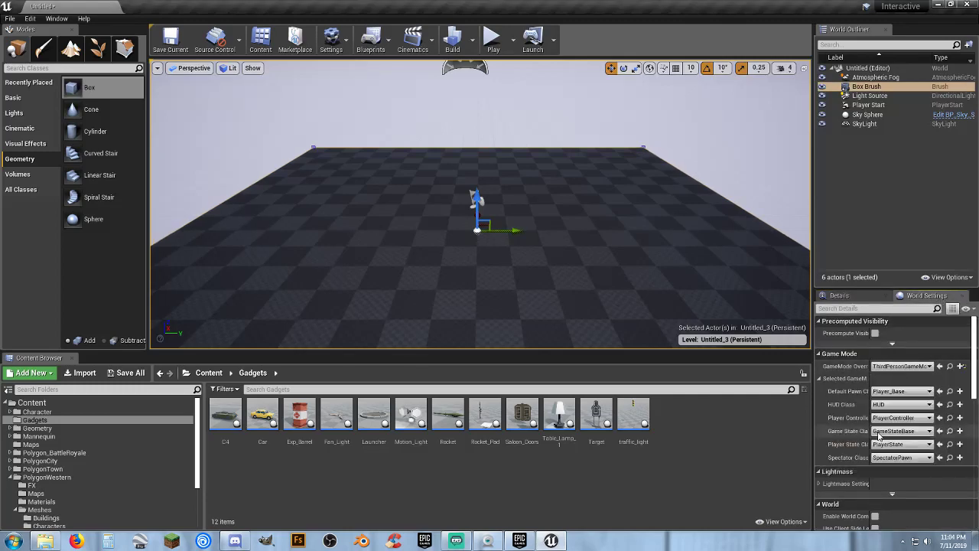
pyautogui.click(492, 40)
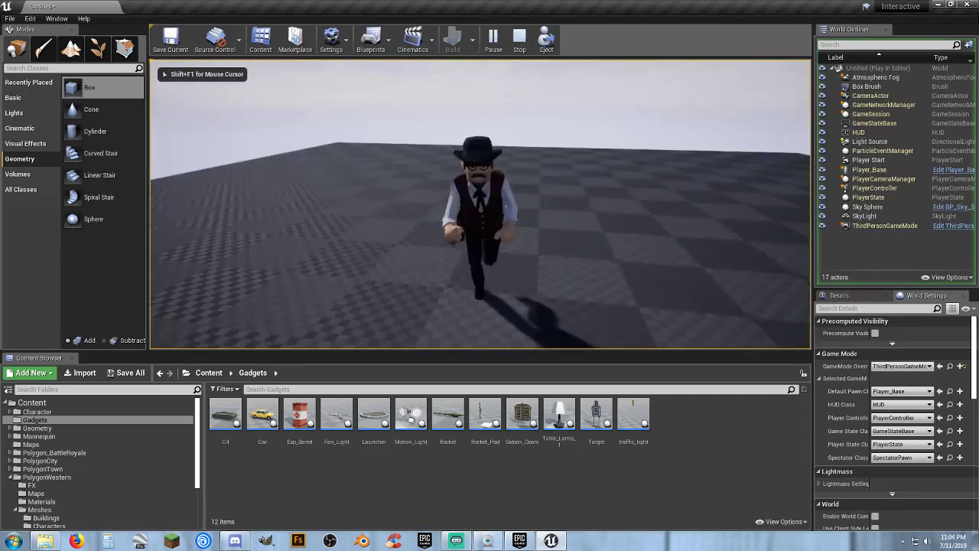
pyautogui.press('Escape')
# Move the Player Start away from the centre towards the edge of the floor.
pyautogui.click(537, 159)
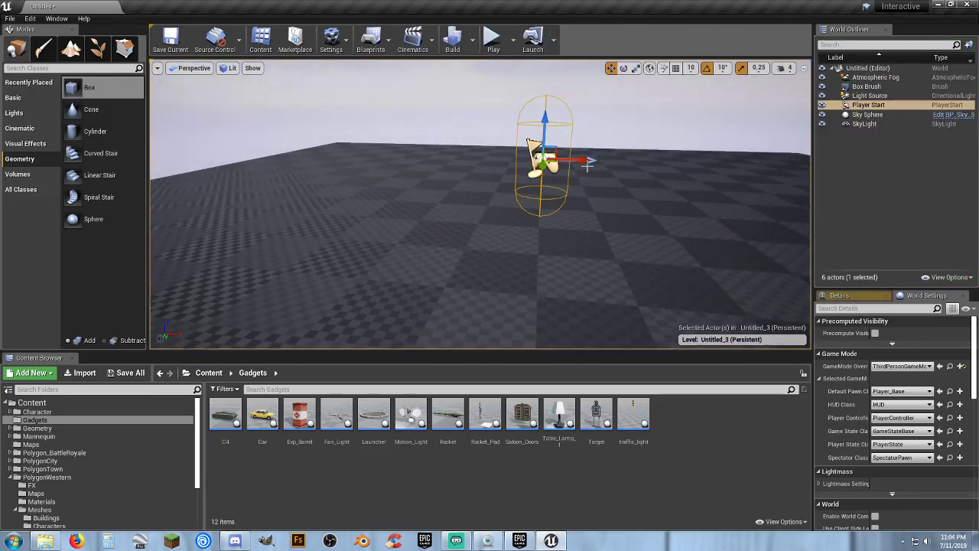
pyautogui.moveTo(545, 159); pyautogui.dragTo(235, 176)
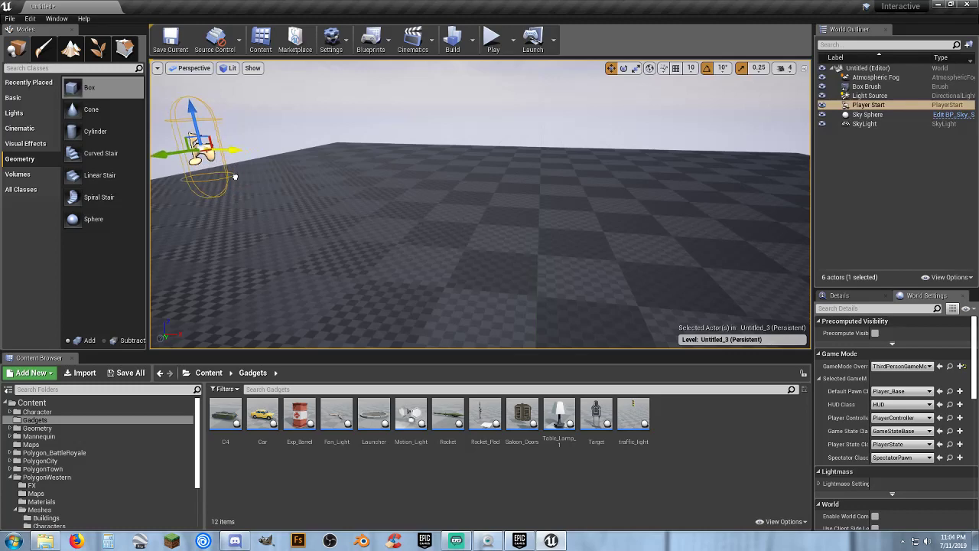
# Place the SM_Bld_Saloon_01 mesh from the PolygonWestern Buildings meshes onto the floor.
pyautogui.moveTo(235, 177); pyautogui.dragTo(433, 156, button='right')
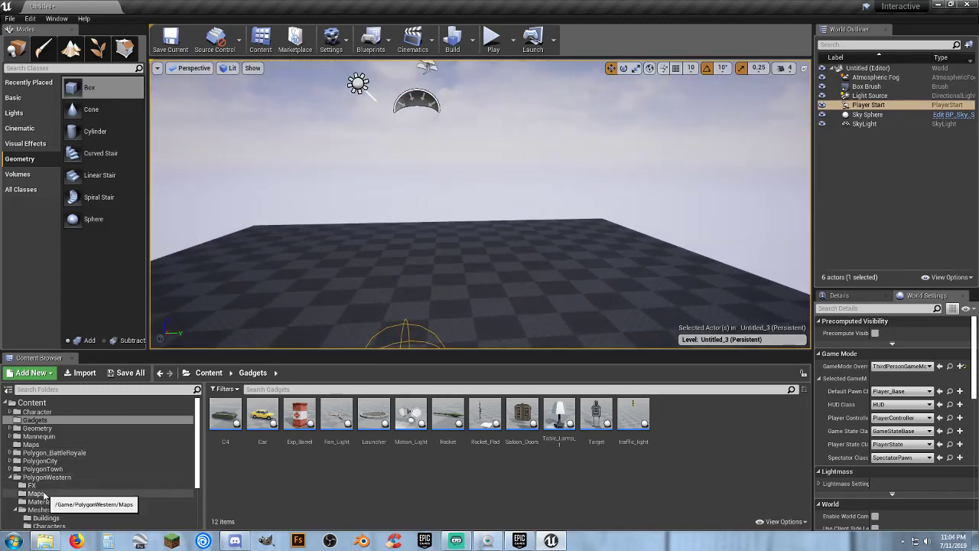
pyautogui.click(61, 518)
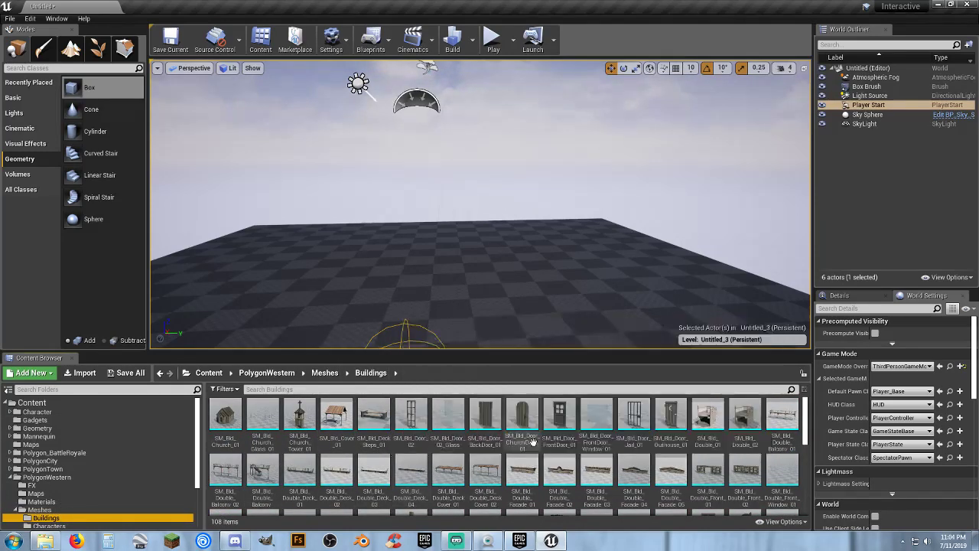
pyautogui.scroll(-2, 542, 430)
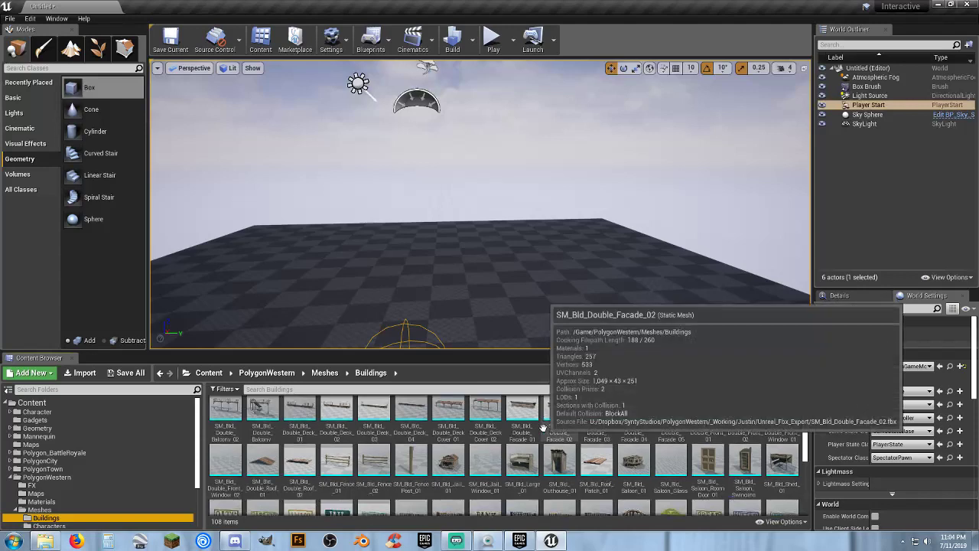
pyautogui.moveTo(634, 461); pyautogui.dragTo(370, 248)
pyautogui.press('s')
pyautogui.moveTo(544, 136)
pyautogui.mouseDown(button='right')
pyautogui.moveTo(508, 123)
pyautogui.moveTo(541, 115)
pyautogui.moveTo(544, 136)
pyautogui.mouseUp(button='right')
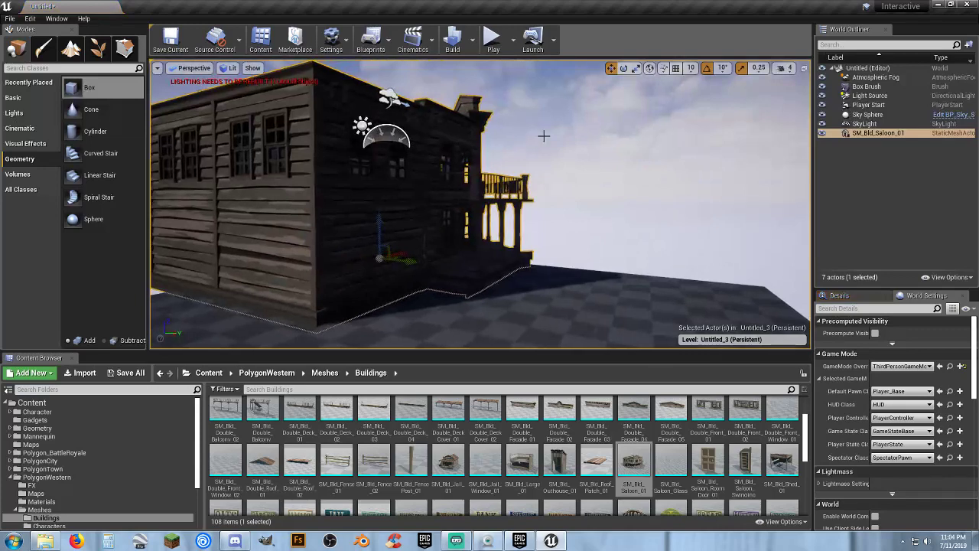
# Rotate the saloon 180 degrees and reposition it on the floor so its front entrance faces the Player Start.
pyautogui.click(623, 68)
pyautogui.moveTo(413, 270); pyautogui.dragTo(309, 277)
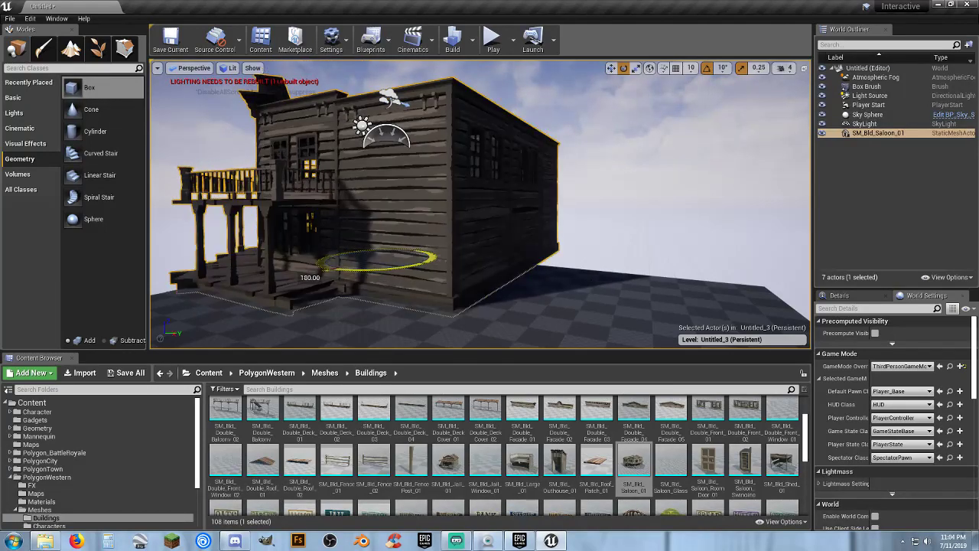
pyautogui.click(612, 70)
pyautogui.moveTo(380, 222)
pyautogui.mouseDown(button='right')
pyautogui.moveTo(428, 234)
pyautogui.moveTo(381, 222)
pyautogui.mouseUp(button='right')
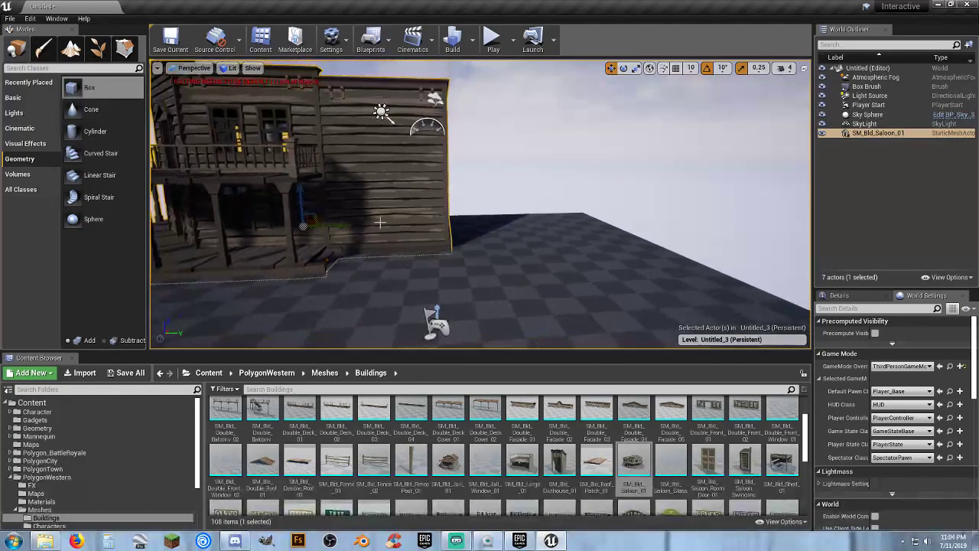
pyautogui.moveTo(335, 227); pyautogui.dragTo(616, 235)
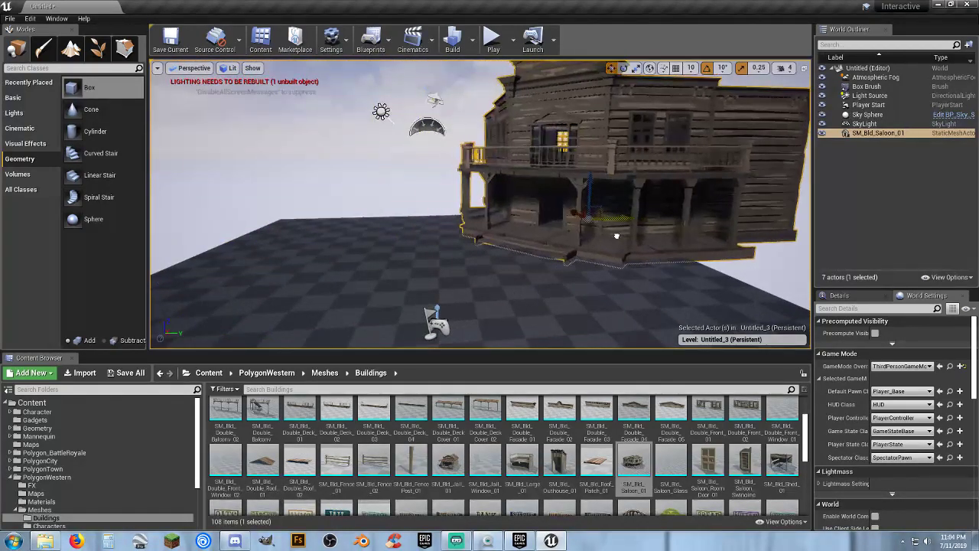
pyautogui.moveTo(459, 191)
pyautogui.mouseDown(button='right')
pyautogui.moveTo(527, 202)
pyautogui.moveTo(459, 191)
pyautogui.mouseUp(button='right')
pyautogui.moveTo(442, 202); pyautogui.dragTo(415, 227)
pyautogui.moveTo(362, 210); pyautogui.dragTo(376, 212)
# Play-test the level by walking the character through the saloon doorway and back out, and end the session.
pyautogui.click(492, 38)
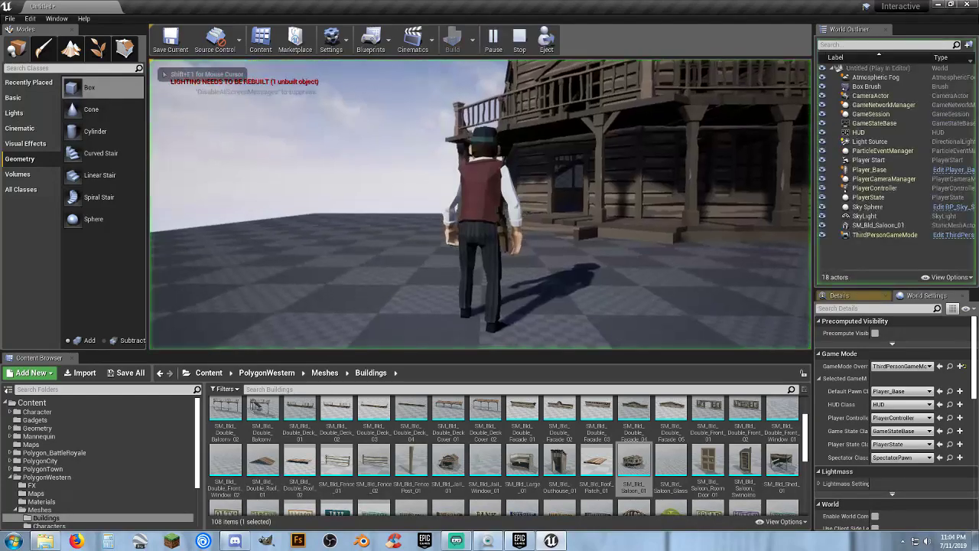
pyautogui.press('w')
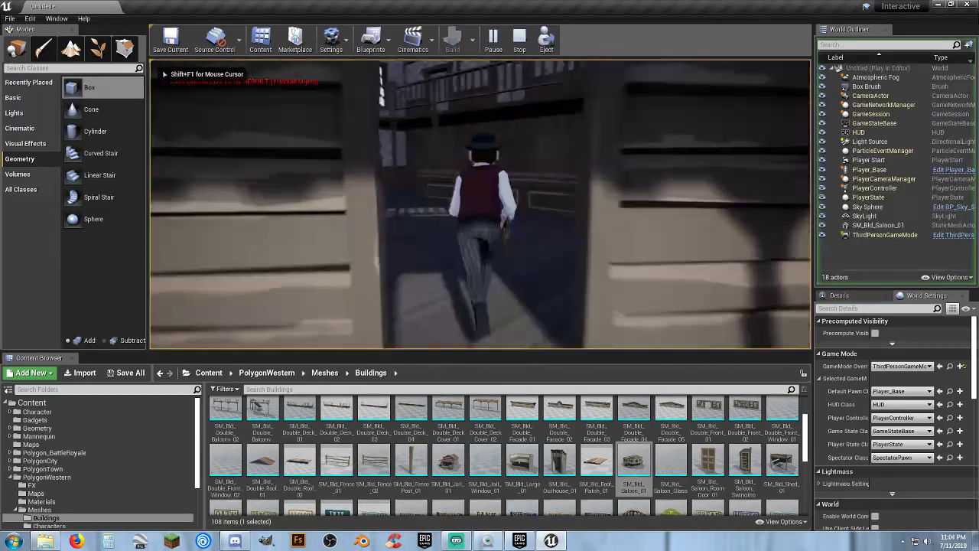
pyautogui.press('s')
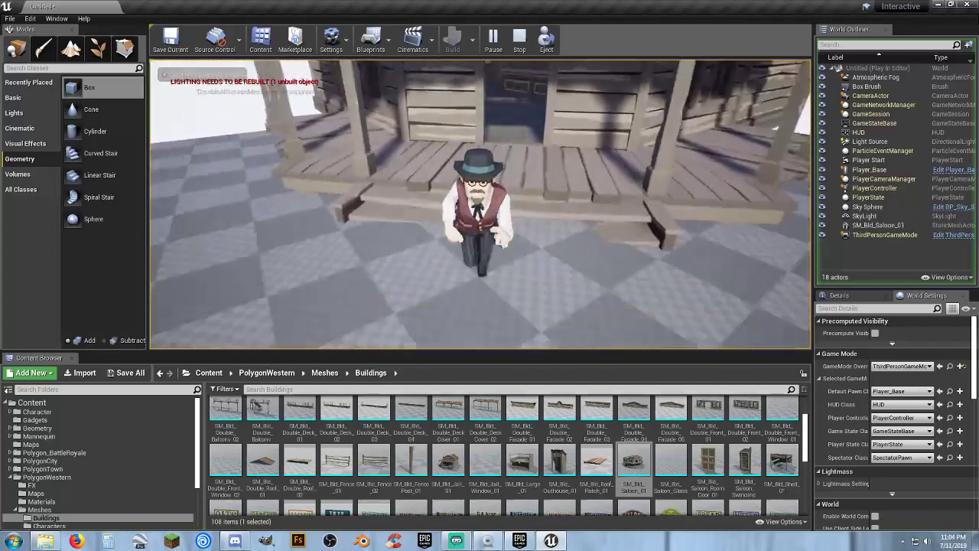
pyautogui.hotkey('shift', 'F1')
pyautogui.press('Escape')
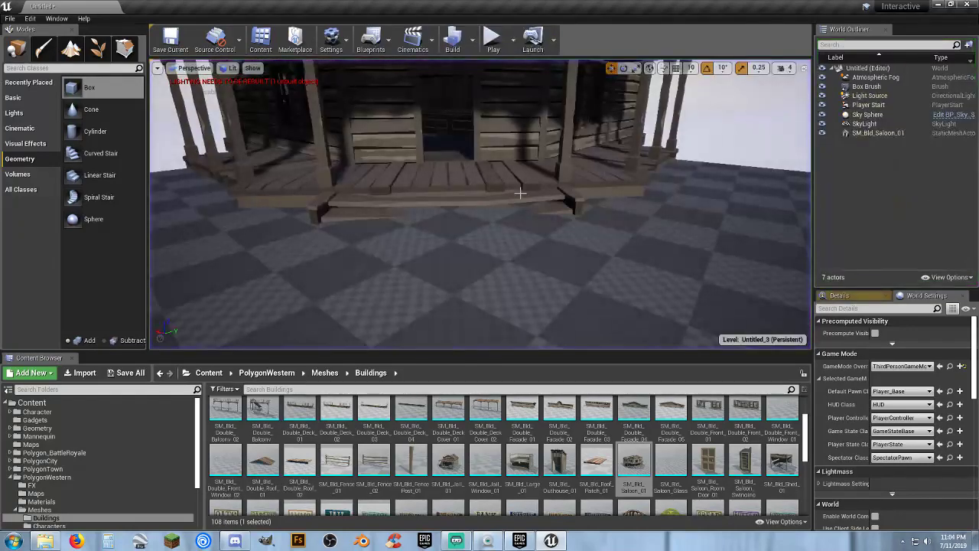
pyautogui.moveTo(520, 193)
pyautogui.mouseDown(button='right')
pyautogui.moveTo(459, 194)
pyautogui.moveTo(490, 201)
pyautogui.moveTo(516, 180)
pyautogui.mouseUp(button='right')
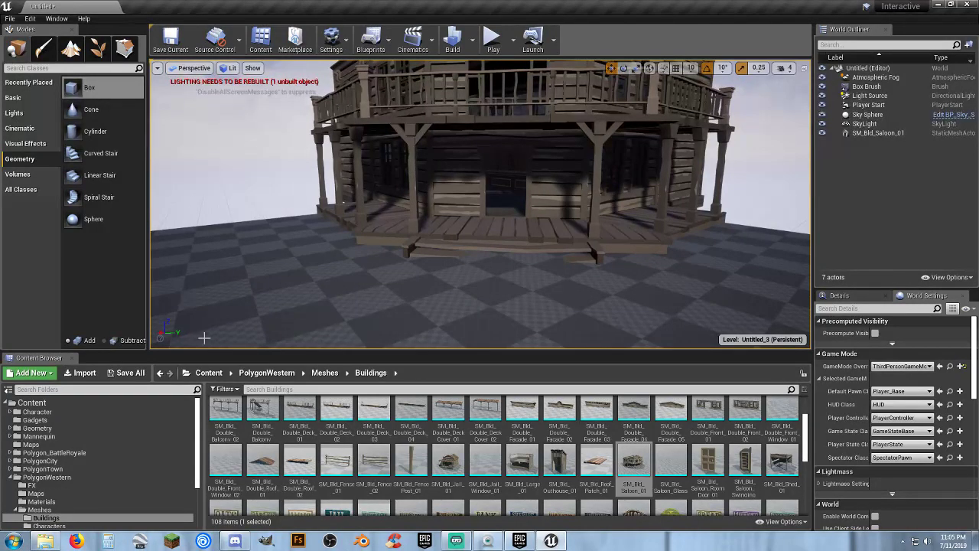
# Create an Actor Blueprint Class named Swinging_Doors in the Gadgets folder and open it for editing.
pyautogui.click(38, 420)
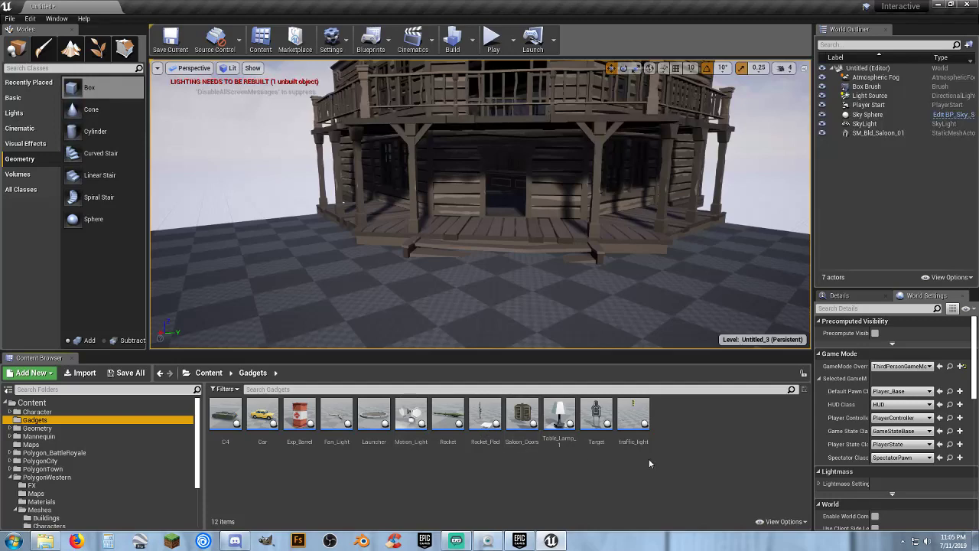
pyautogui.rightClick(681, 421)
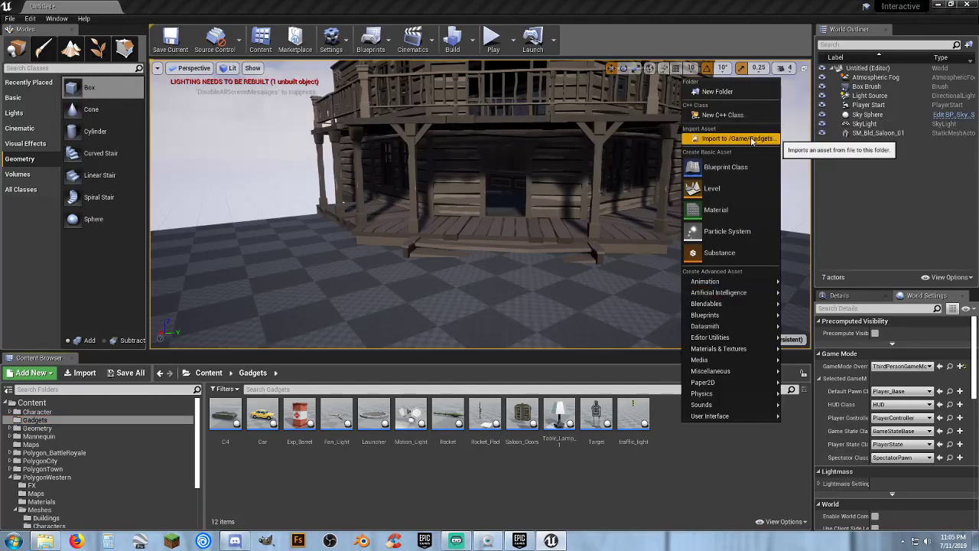
pyautogui.click(720, 173)
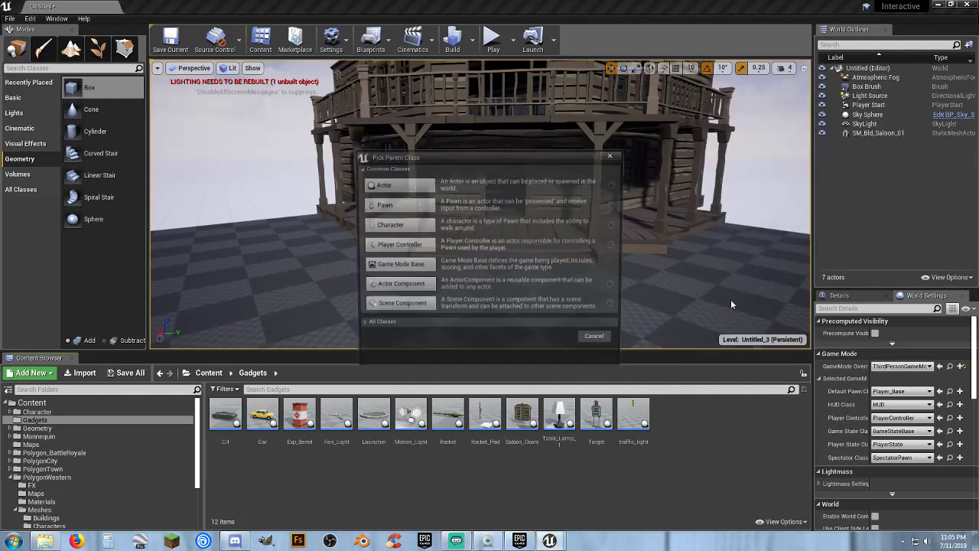
pyautogui.click(417, 187)
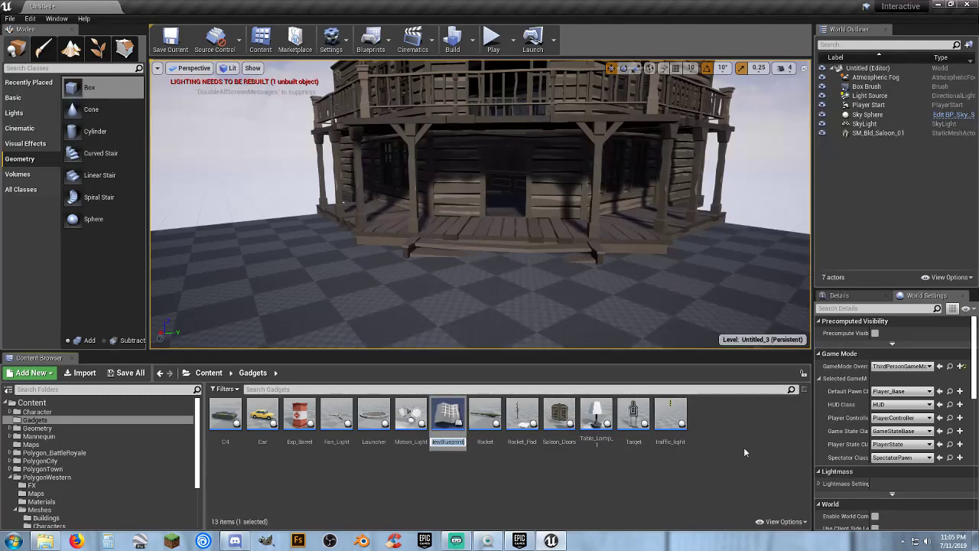
pyautogui.write('Swinging')
pyautogui.press('BackSpace')
pyautogui.write('_Doors')
pyautogui.press('Return')
pyautogui.press('Return')
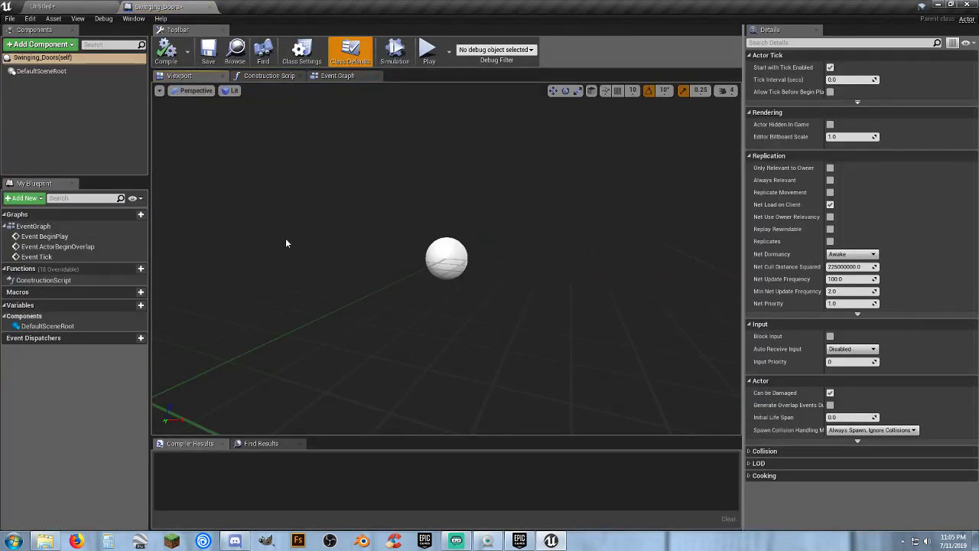
pyautogui.click(339, 76)
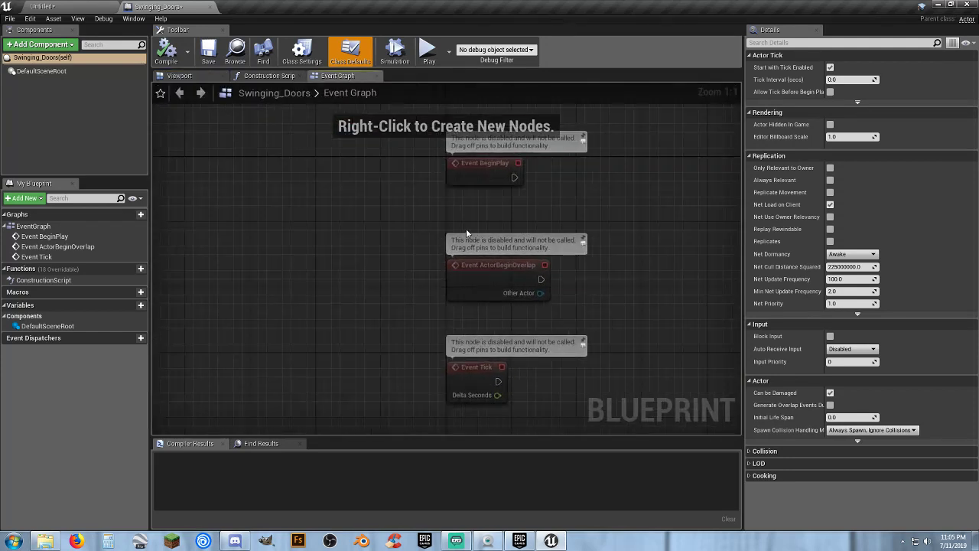
pyautogui.click(206, 76)
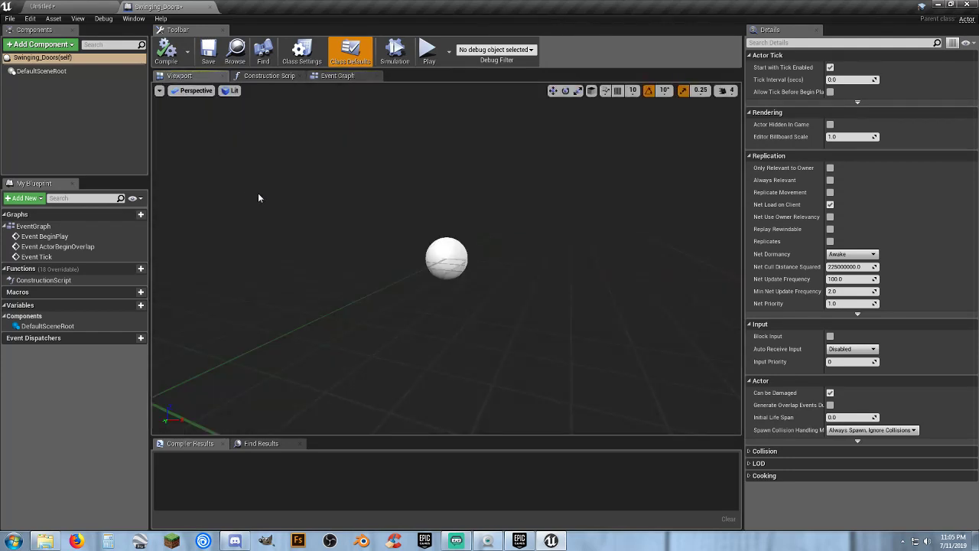
pyautogui.click(93, 125)
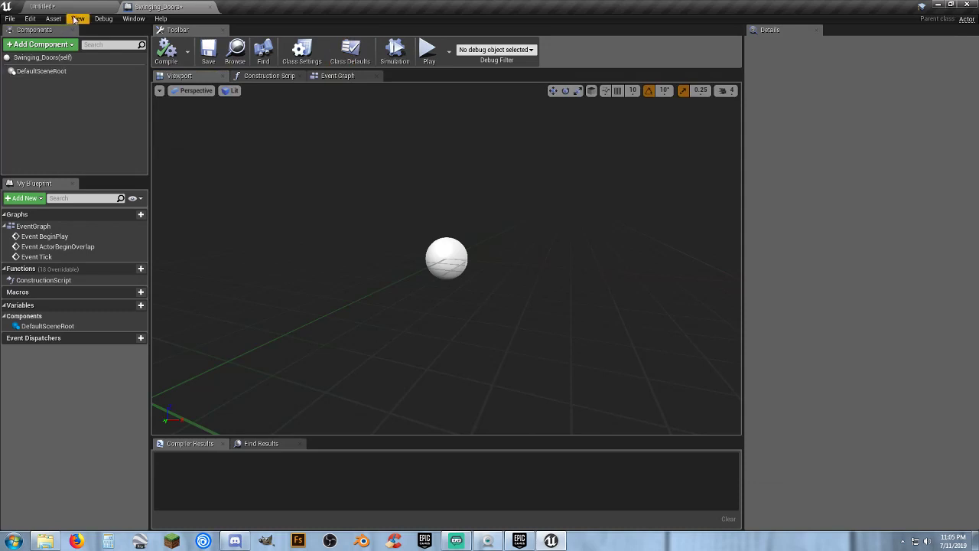
# Look through the PolygonWestern Props meshes in the level editor for a saloon swinging door.
pyautogui.click(76, 8)
pyautogui.scroll(-3, 69, 496)
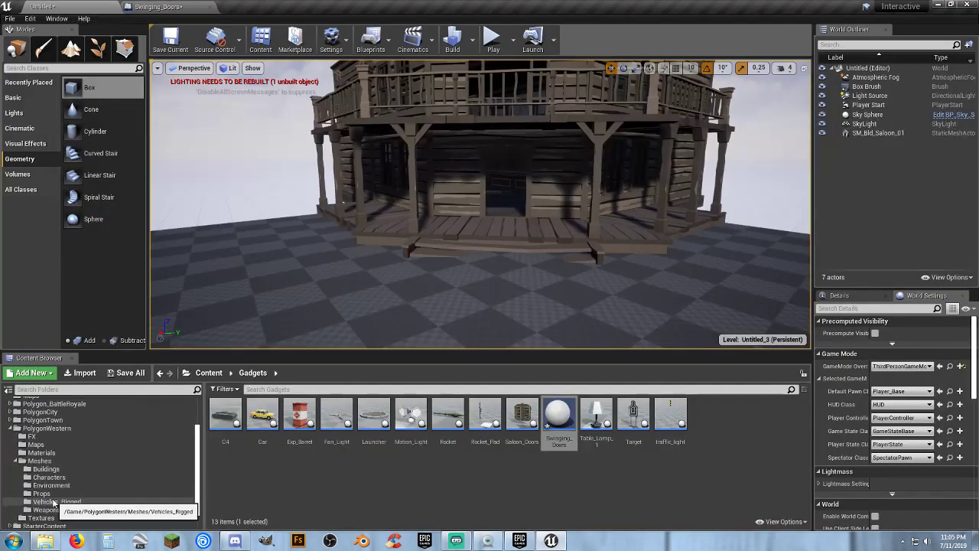
pyautogui.click(43, 493)
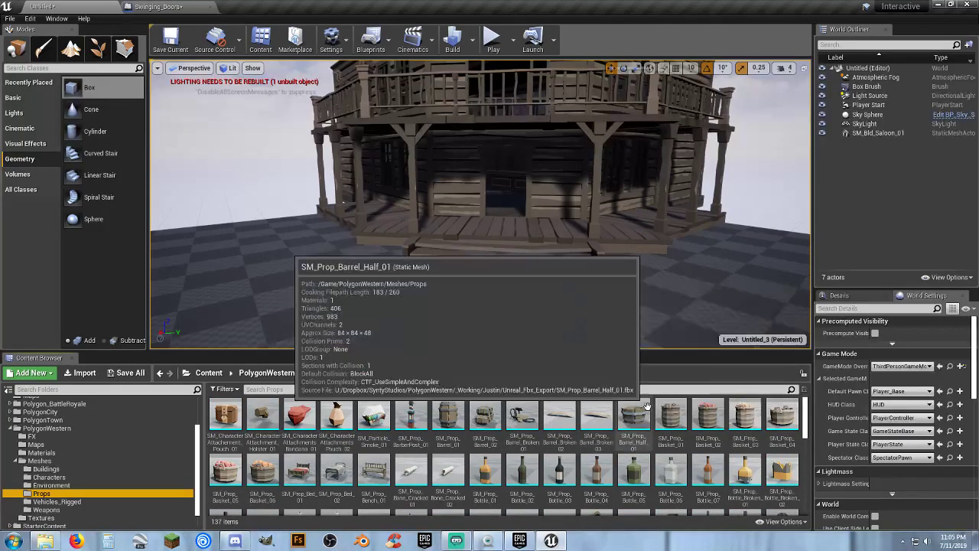
pyautogui.scroll(-1, 645, 412)
pyautogui.scroll(-2, 645, 411)
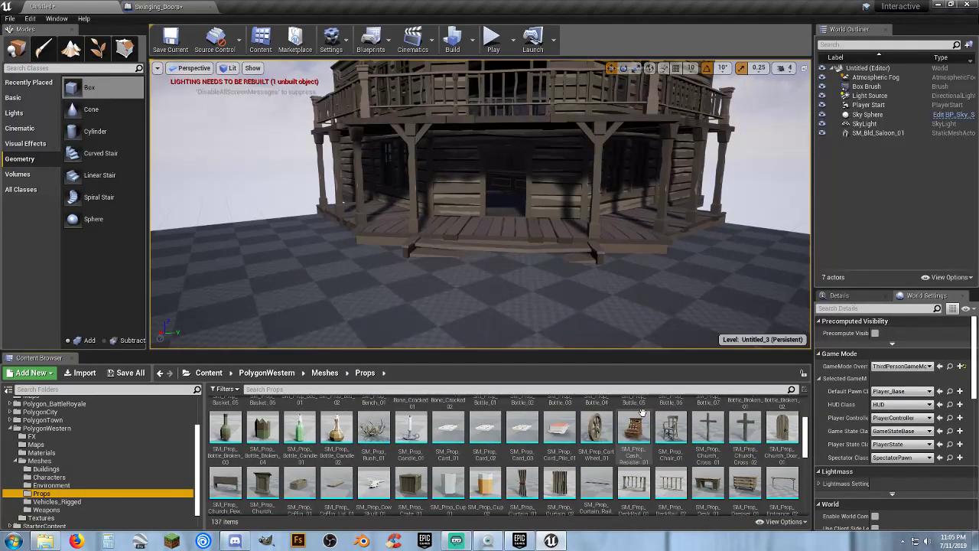
pyautogui.scroll(-5, 642, 413)
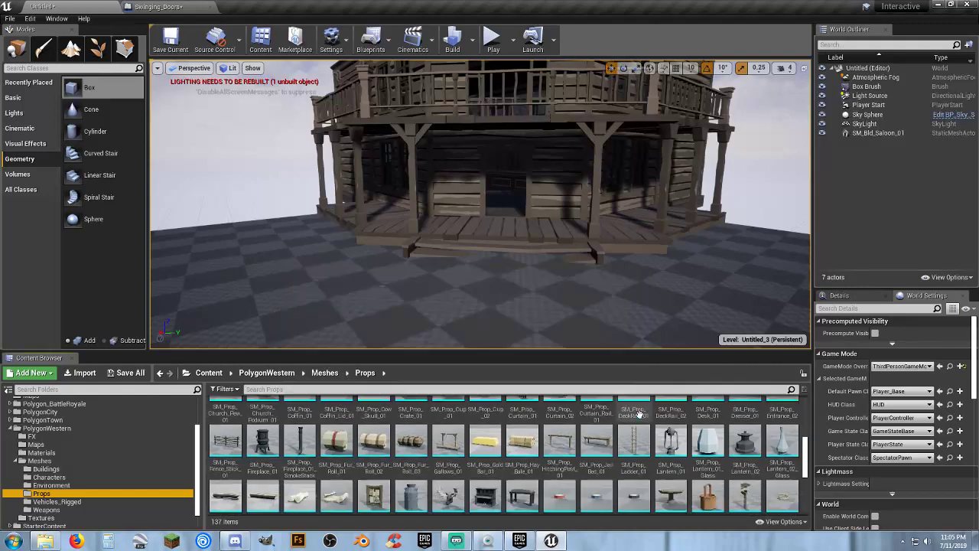
pyautogui.scroll(-5, 639, 414)
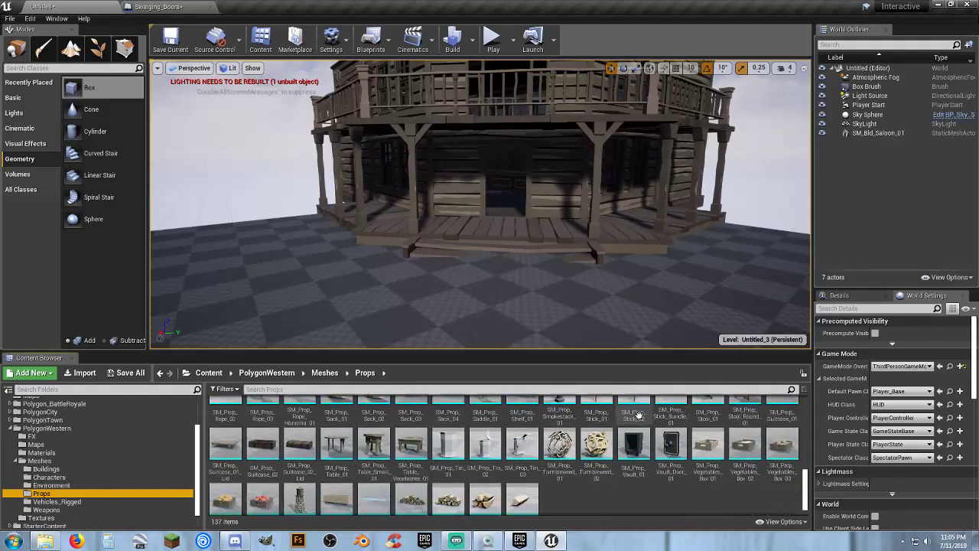
pyautogui.scroll(2, 639, 414)
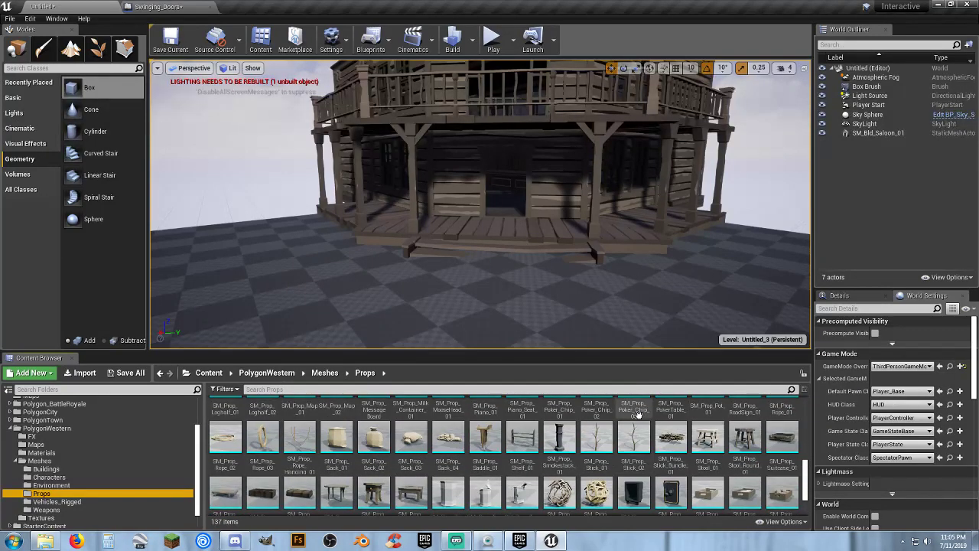
pyautogui.scroll(1, 638, 413)
pyautogui.scroll(1, 638, 414)
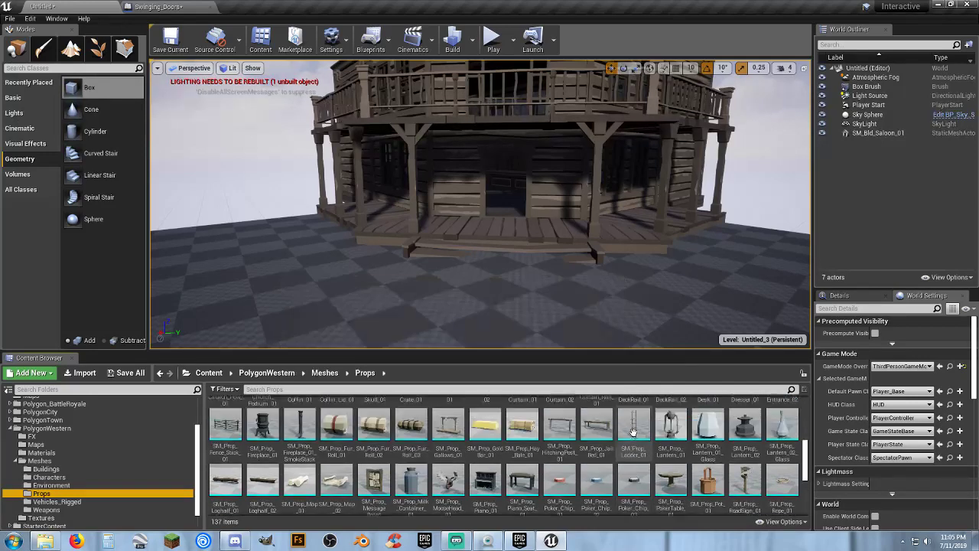
pyautogui.scroll(2, 633, 433)
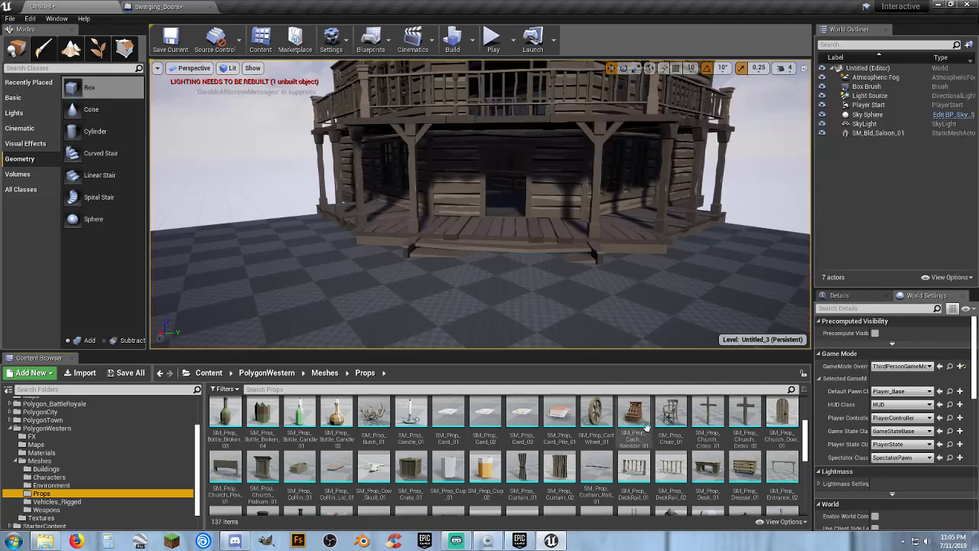
pyautogui.scroll(2, 638, 428)
pyautogui.scroll(1, 648, 427)
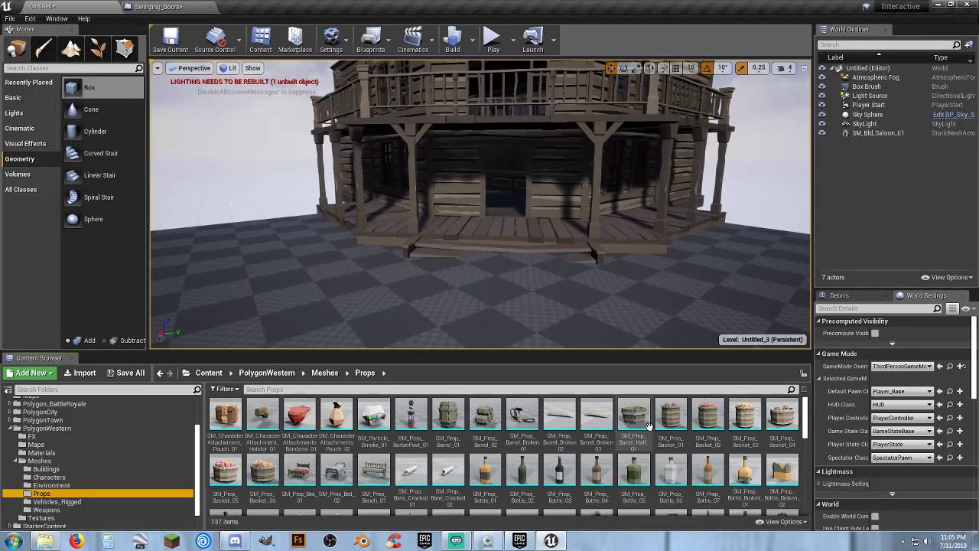
pyautogui.scroll(-2, 648, 426)
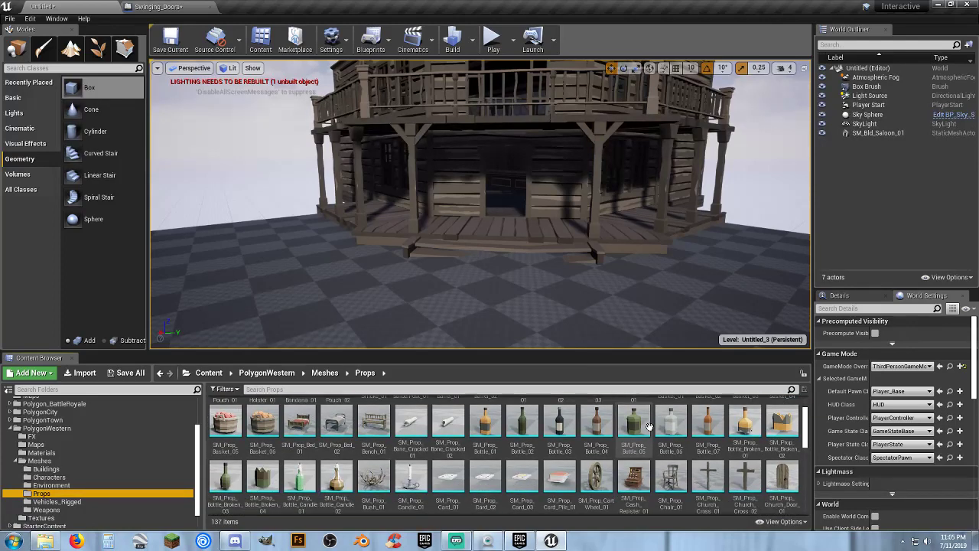
pyautogui.scroll(-1, 648, 427)
pyautogui.scroll(-3, 649, 427)
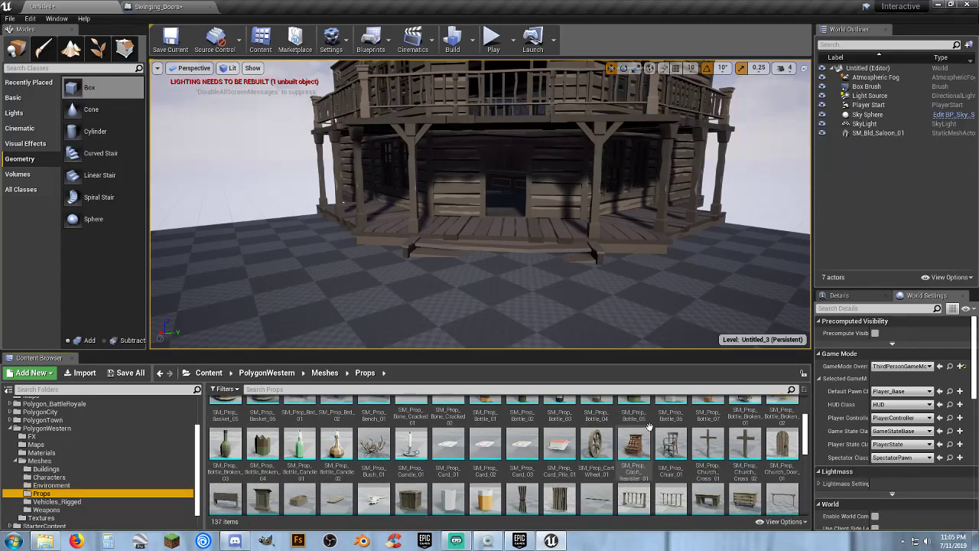
pyautogui.scroll(-2, 649, 427)
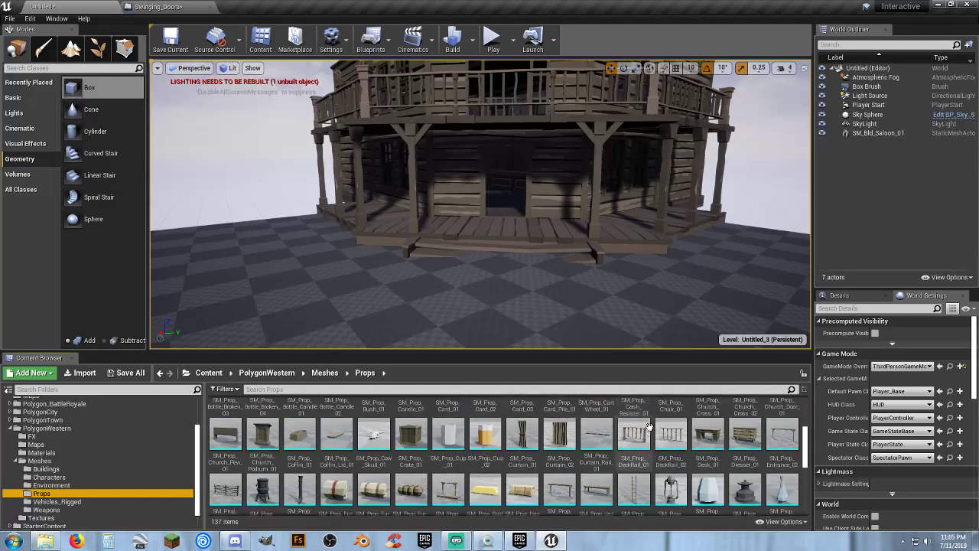
pyautogui.scroll(-2, 648, 427)
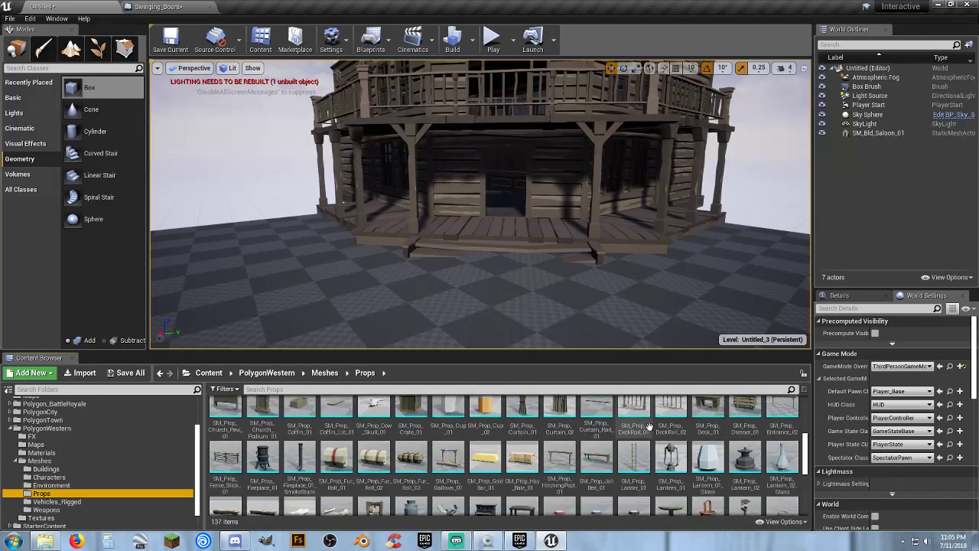
pyautogui.scroll(-3, 649, 427)
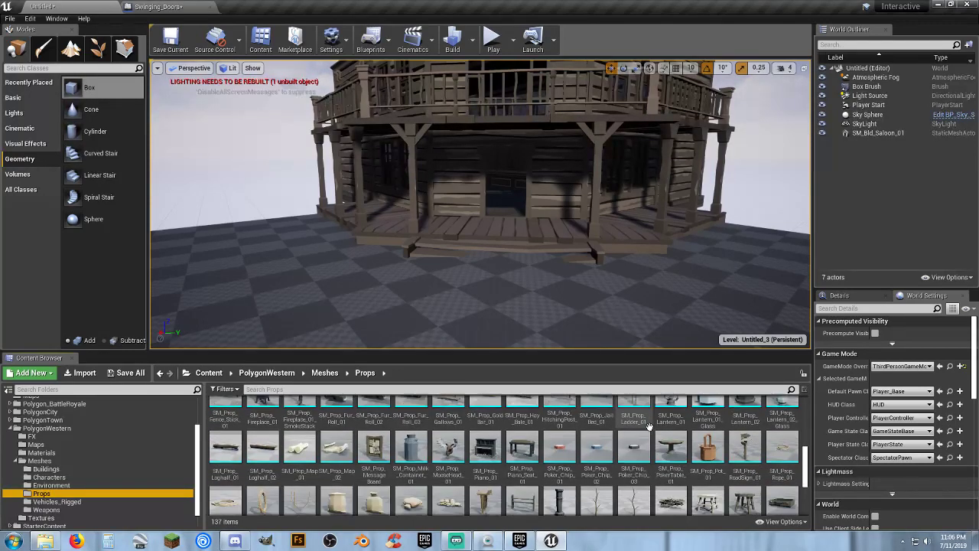
pyautogui.scroll(-4, 648, 427)
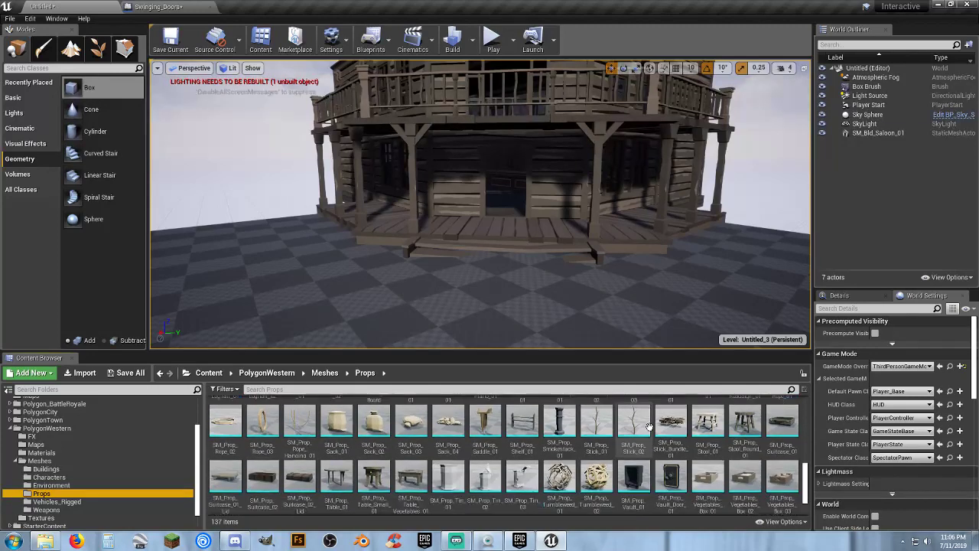
pyautogui.scroll(-3, 648, 427)
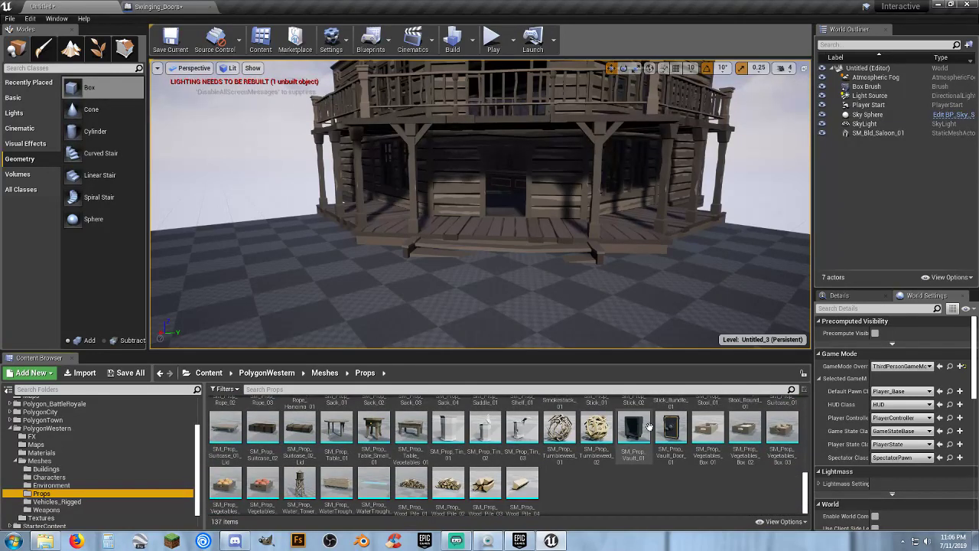
pyautogui.scroll(3, 649, 427)
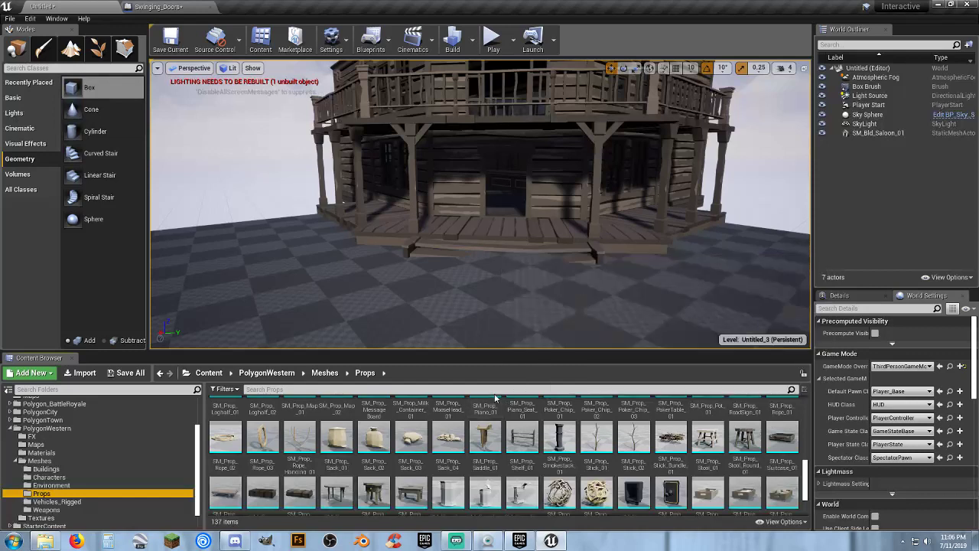
# Search the Props meshes for "sa" and "door", and clear the search.
pyautogui.click(496, 389)
pyautogui.write('sa')
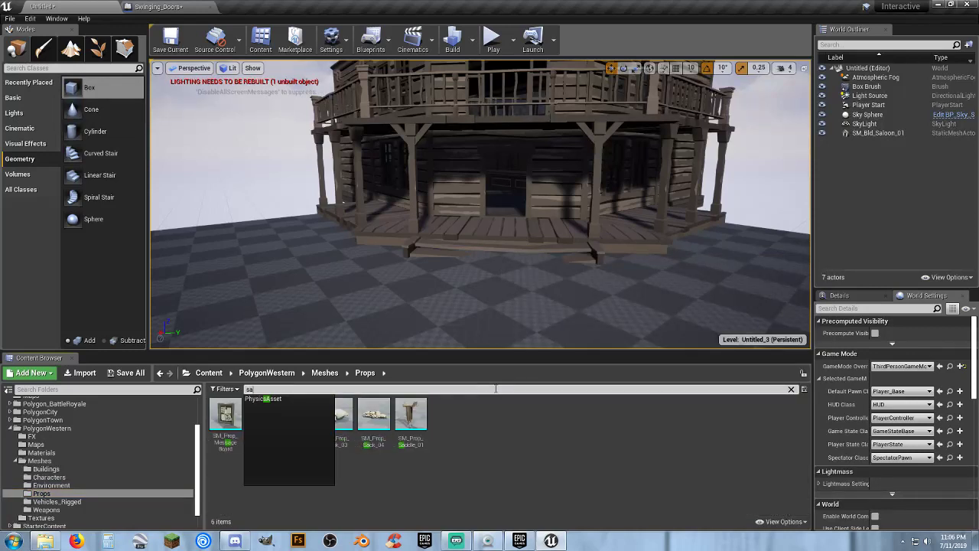
pyautogui.click(509, 493)
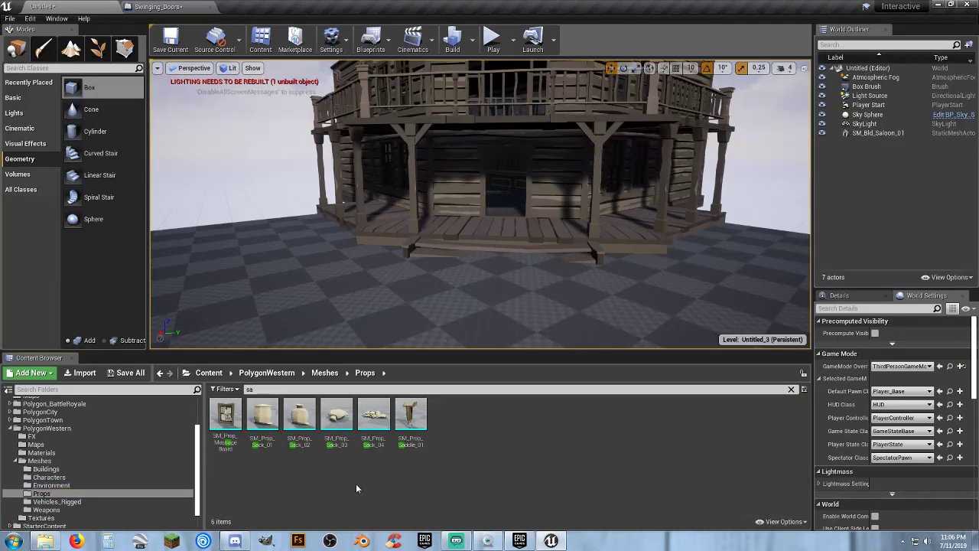
pyautogui.click(278, 390)
pyautogui.press('BackSpace')
pyautogui.press('BackSpace')
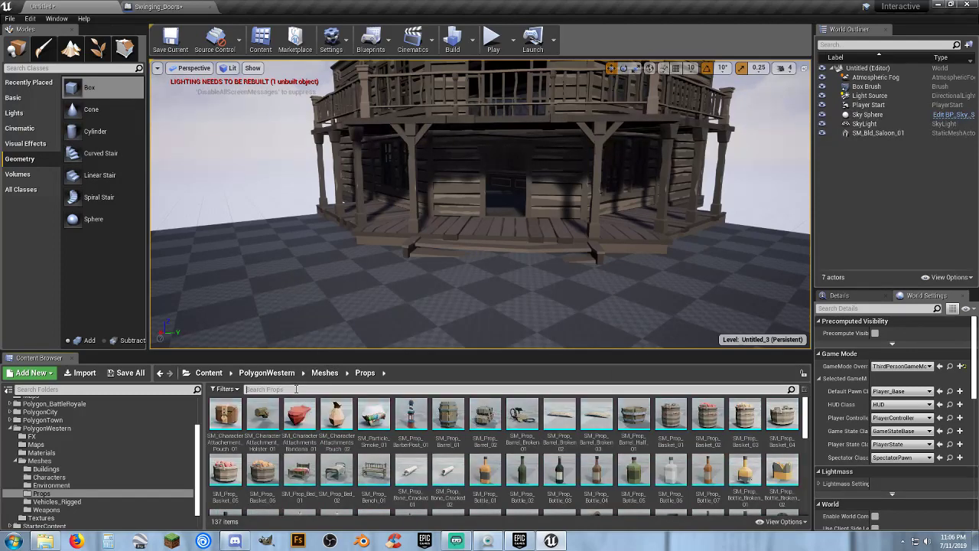
pyautogui.write('door')
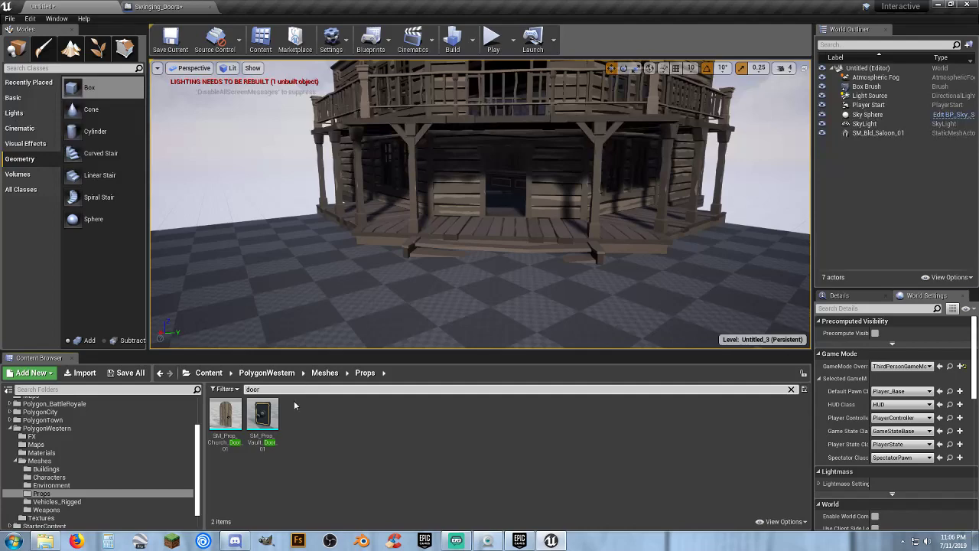
pyautogui.press('BackSpace')
pyautogui.press('BackSpace')
pyautogui.press('BackSpace')
pyautogui.press('BackSpace')
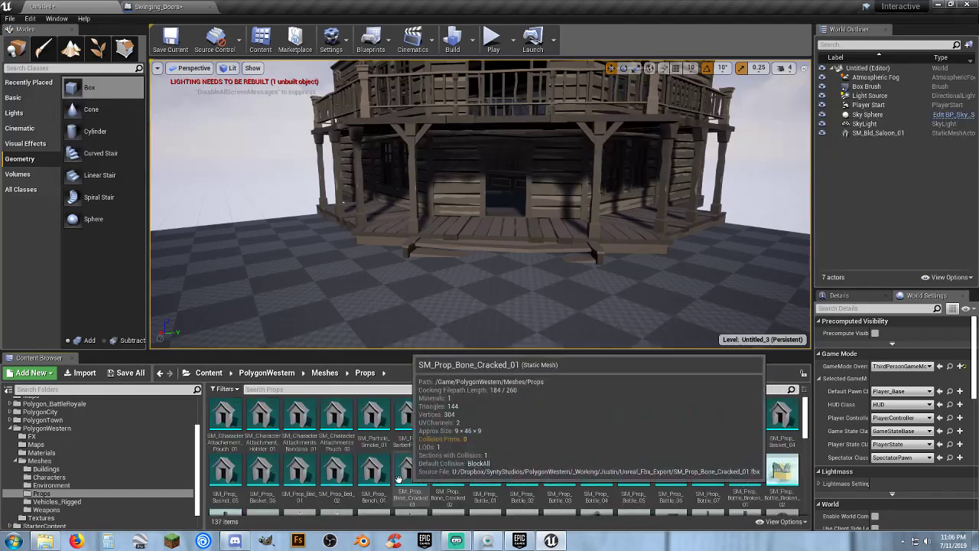
# Select the SM_Bld_Saloon_Swinging_Doors_01 mesh in the PolygonWestern Buildings meshes.
pyautogui.click(59, 469)
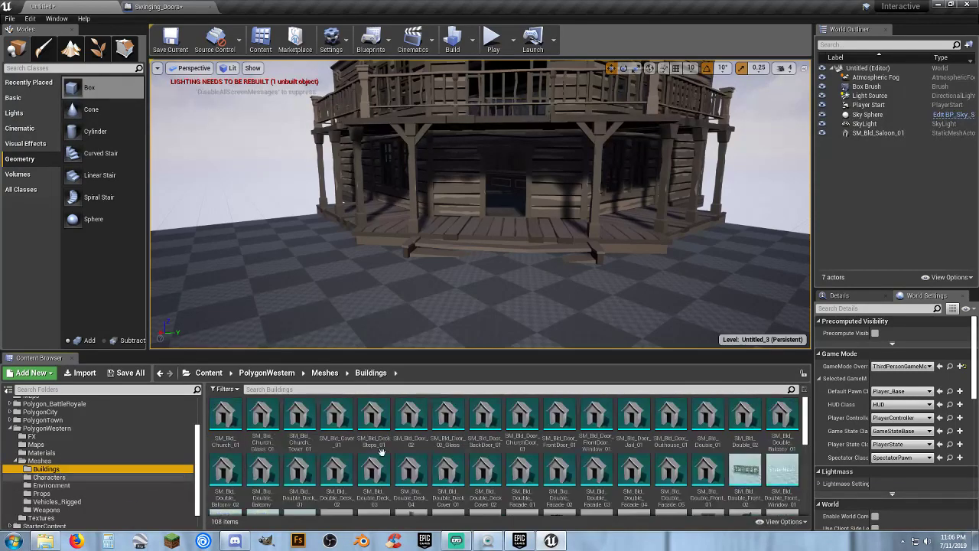
pyautogui.scroll(-5, 684, 420)
pyautogui.scroll(2, 684, 421)
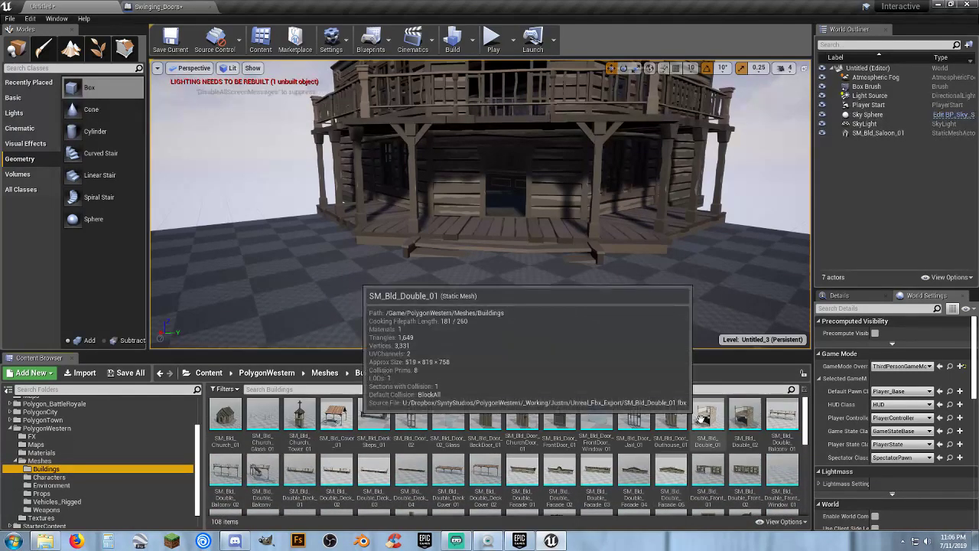
pyautogui.scroll(-2, 703, 397)
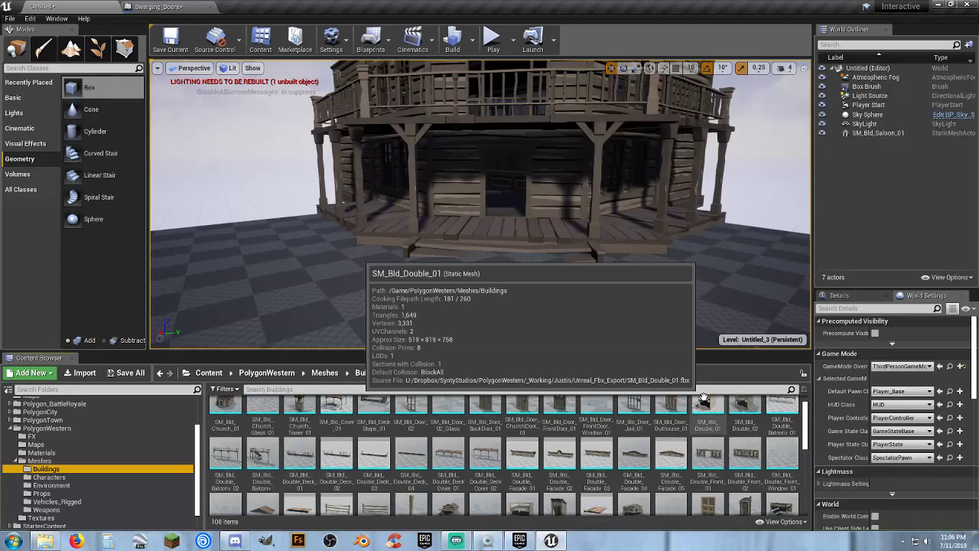
pyautogui.click(748, 484)
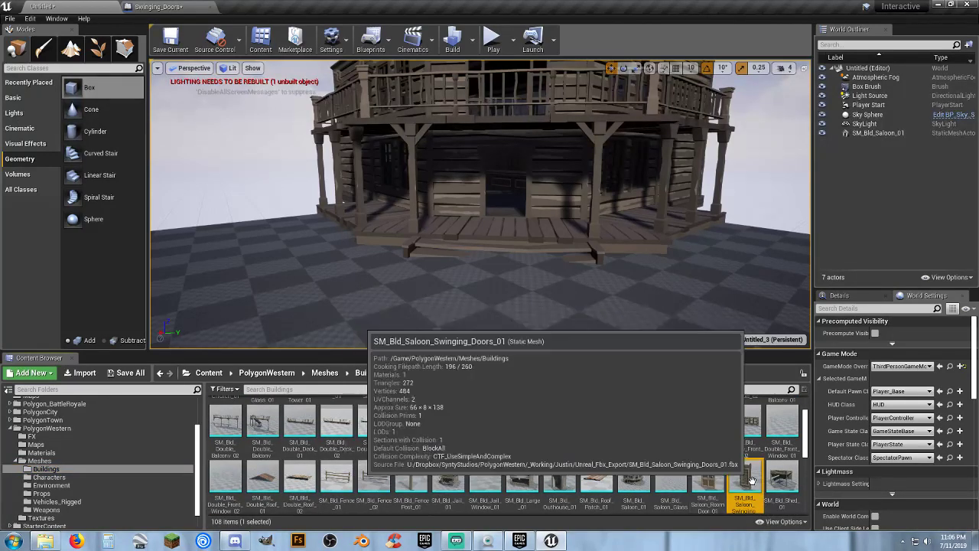
# Add the selected swinging door mesh to the Swinging_Doors blueprint as a Static Mesh component named Door1.
pyautogui.click(157, 7)
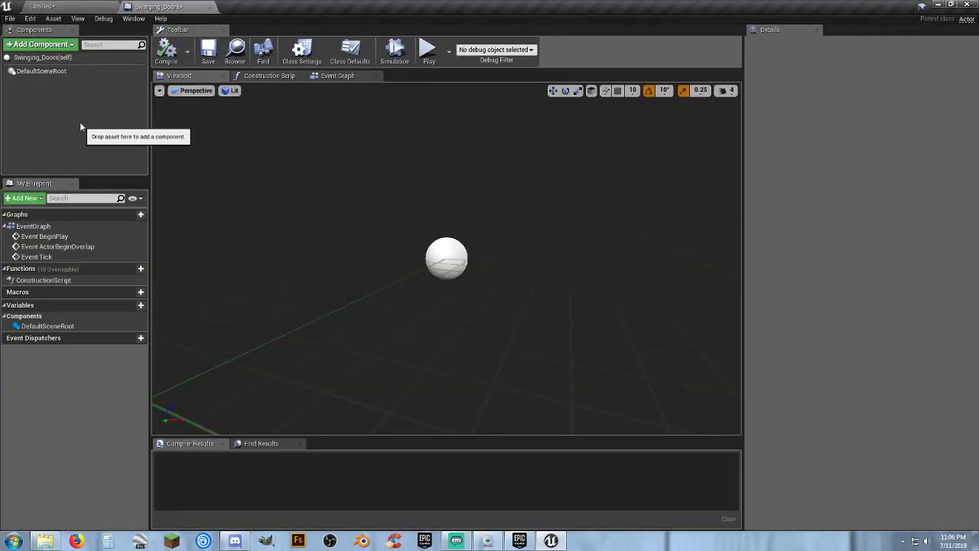
pyautogui.click(52, 45)
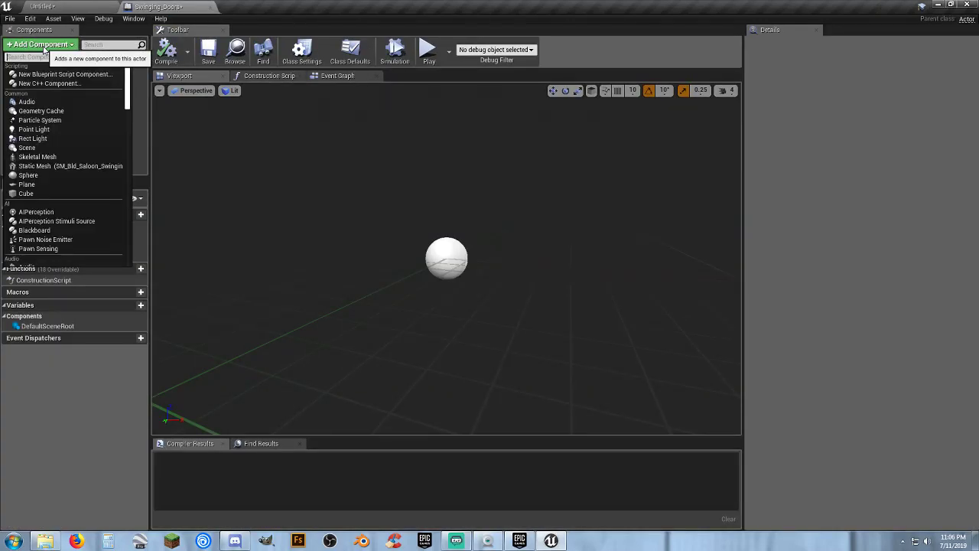
pyautogui.click(79, 168)
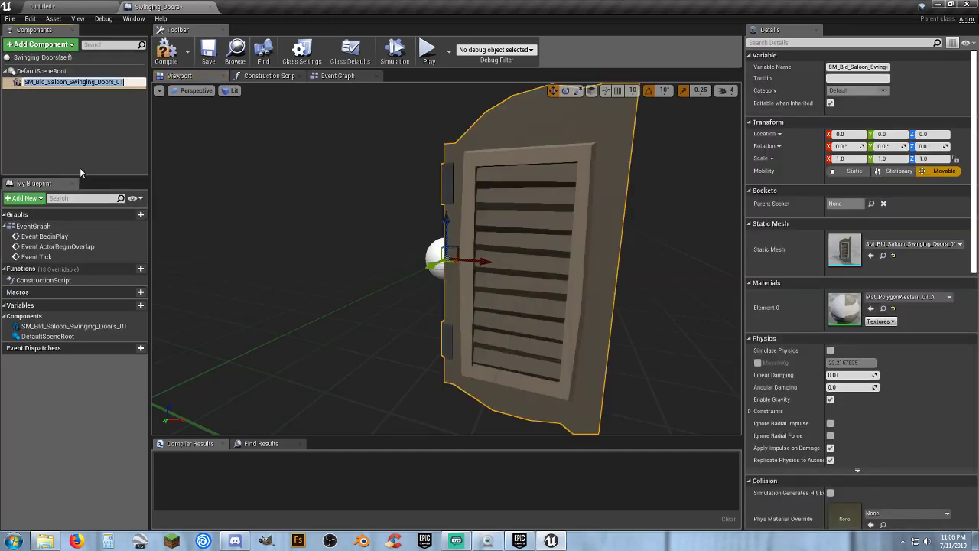
pyautogui.write('D')
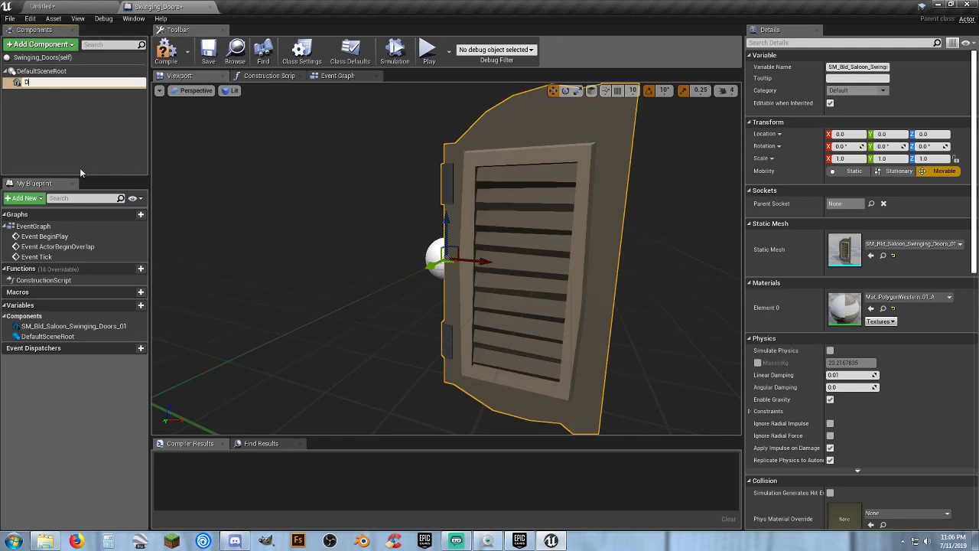
pyautogui.write('oor1')
pyautogui.press('Return')
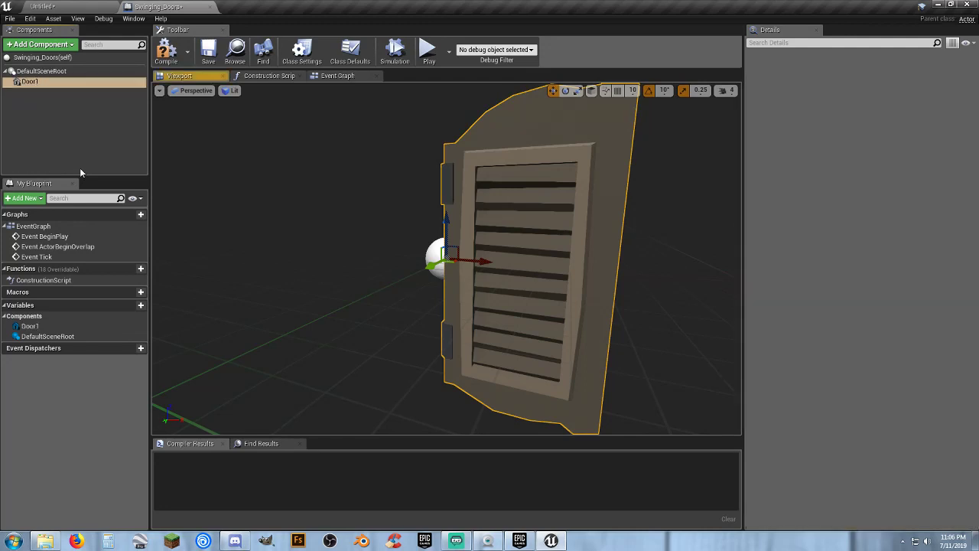
# Move Door1 in the negative X direction until its free edge meets the blueprint's root origin.
pyautogui.press('s')
pyautogui.moveTo(439, 234); pyautogui.dragTo(475, 236, button='right')
pyautogui.moveTo(428, 256); pyautogui.dragTo(410, 257, button='right')
pyautogui.press('w')
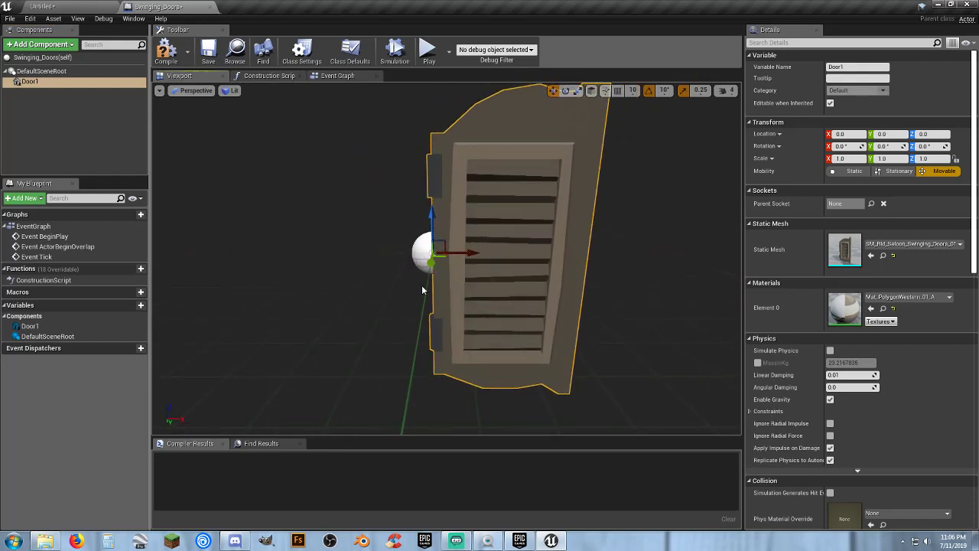
pyautogui.moveTo(470, 253); pyautogui.dragTo(314, 245)
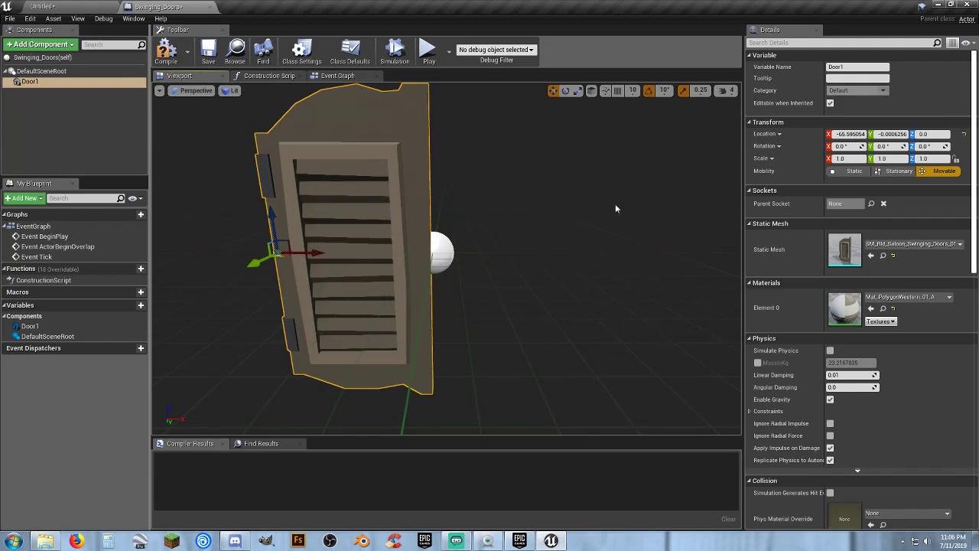
pyautogui.moveTo(314, 244)
pyautogui.mouseDown(button='right')
pyautogui.moveTo(297, 255)
pyautogui.moveTo(277, 237)
pyautogui.moveTo(331, 240)
pyautogui.mouseUp(button='right')
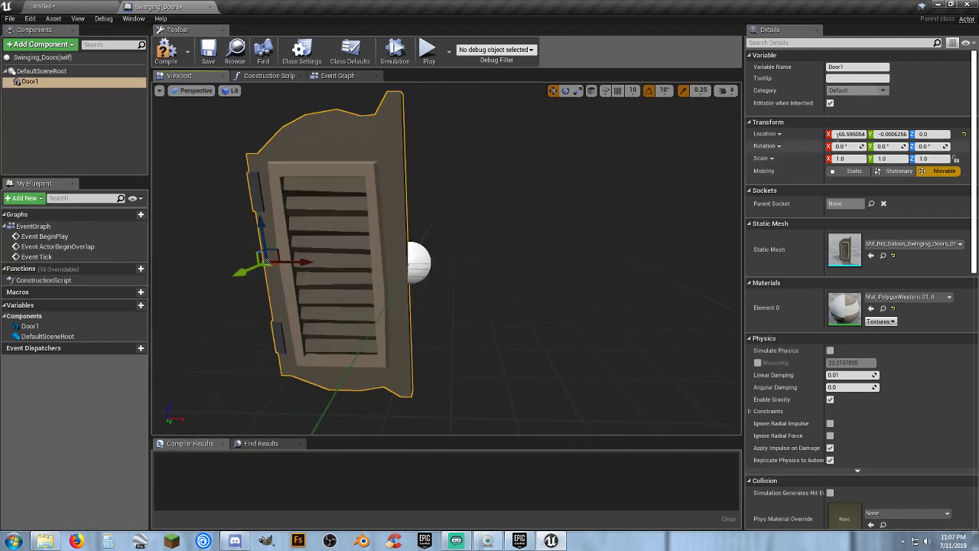
# Set Door1's location to X -65 and Y 0.
pyautogui.click(849, 133)
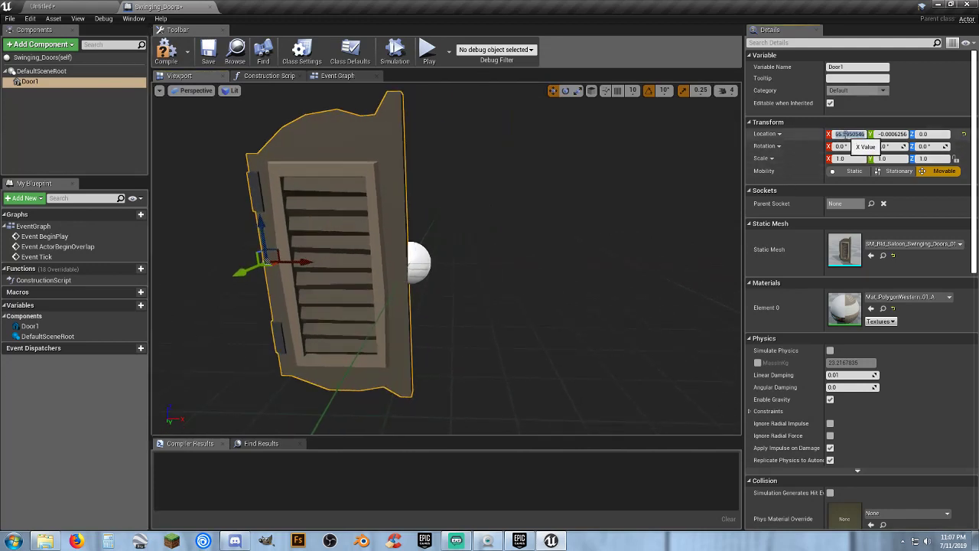
pyautogui.write('-650')
pyautogui.press('Tab')
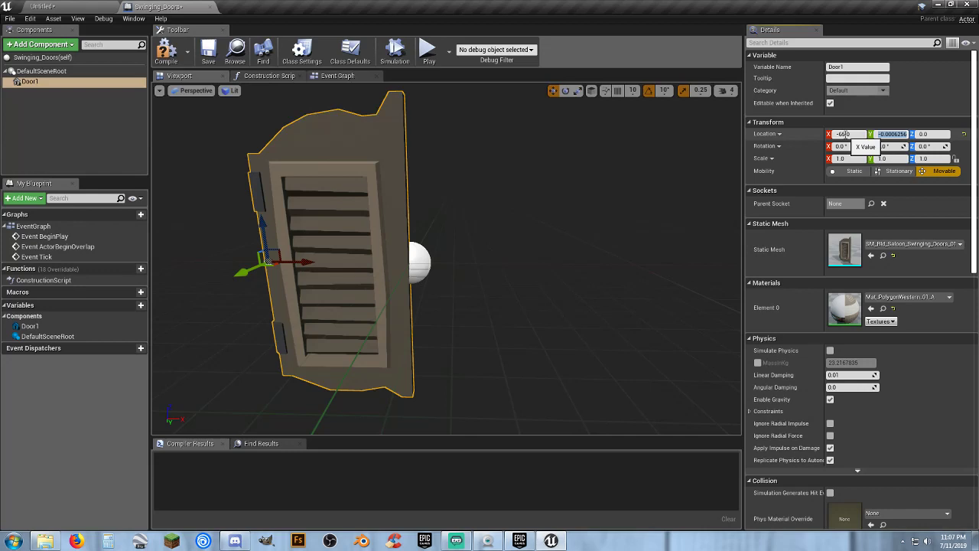
pyautogui.moveTo(531, 286); pyautogui.dragTo(432, 298, button='right')
pyautogui.click(854, 134)
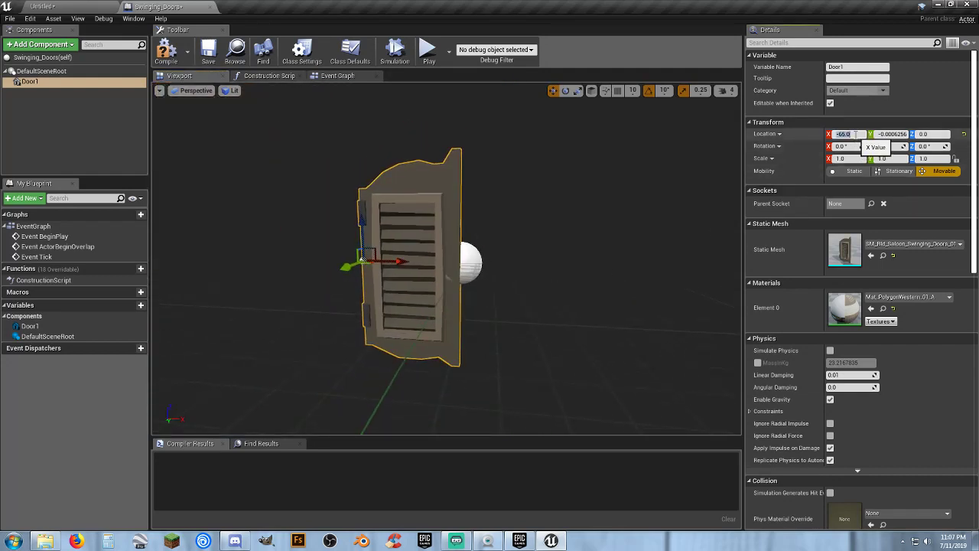
pyautogui.press('Tab')
pyautogui.press('Tab')
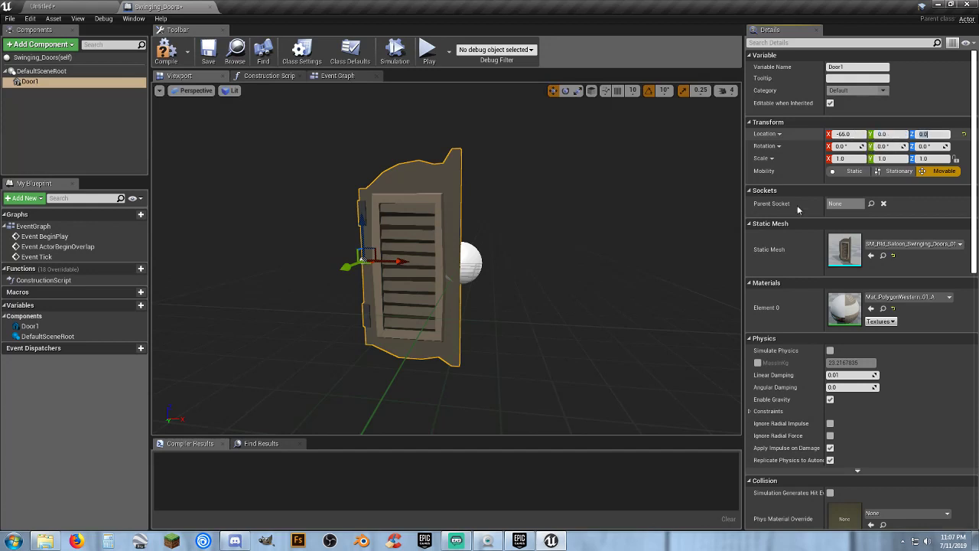
# Duplicate the Door1 component in the Swinging_Doors blueprint.
pyautogui.click(73, 126)
pyautogui.click(31, 82)
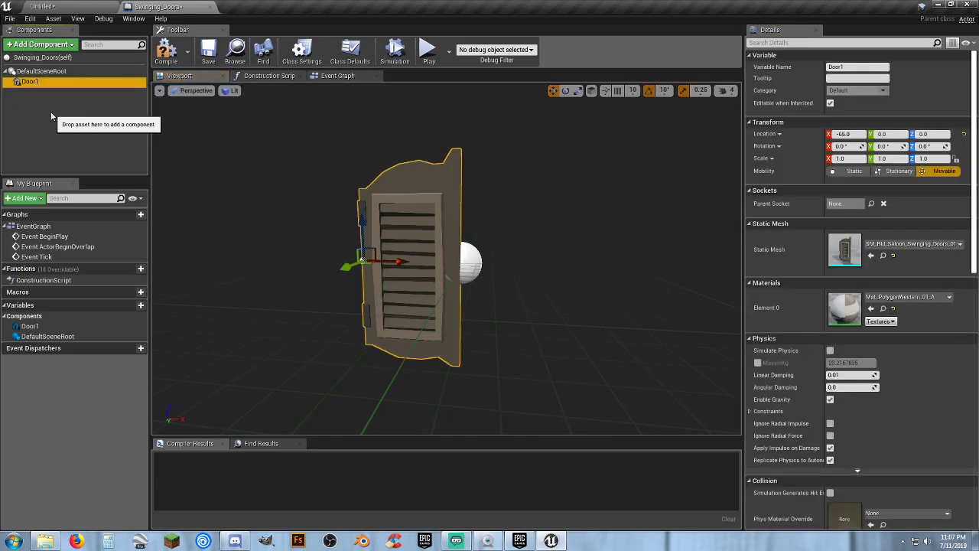
pyautogui.hotkey('ctrl', 'w')
pyautogui.click(40, 116)
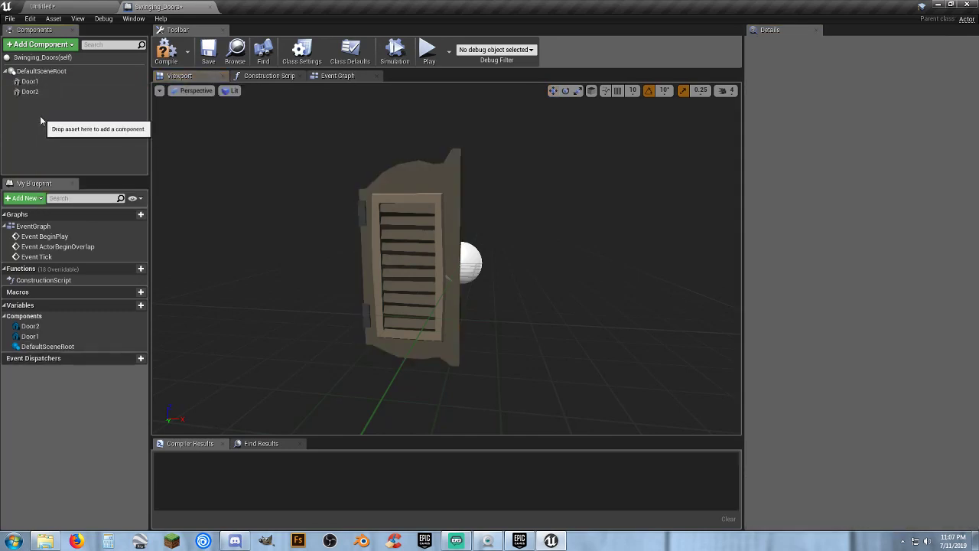
# Turn on position grid snapping and set the duplicate door's location to X 0 and Y 0.
pyautogui.click(31, 91)
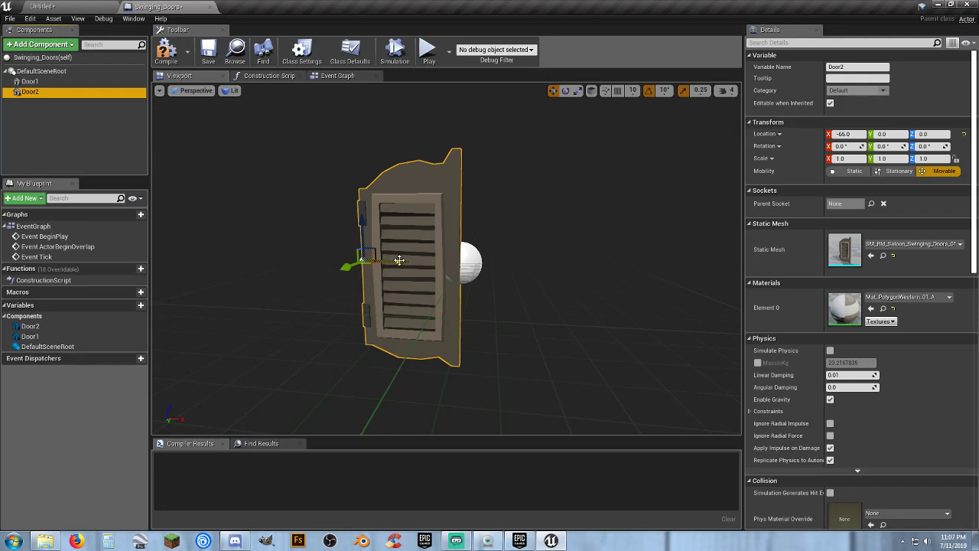
pyautogui.moveTo(400, 261); pyautogui.dragTo(547, 266)
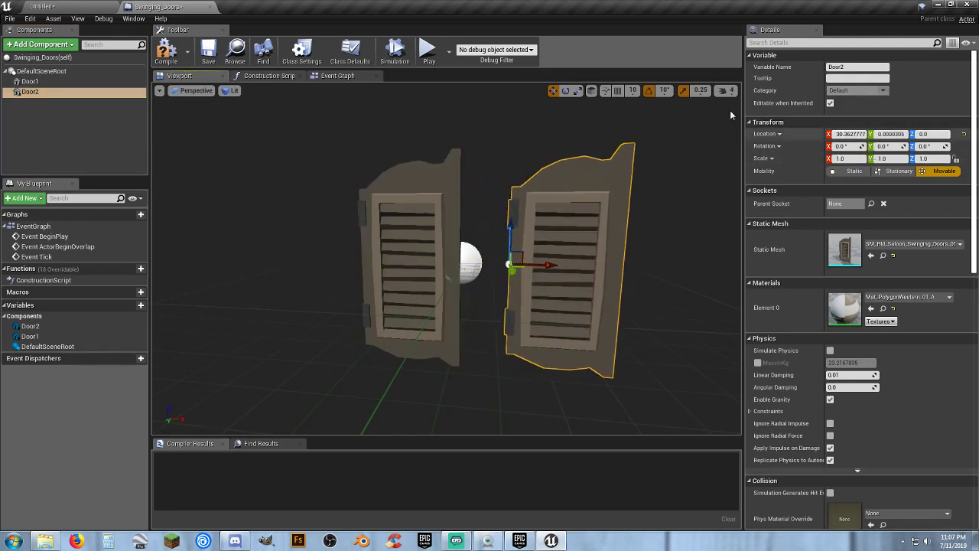
pyautogui.click(618, 90)
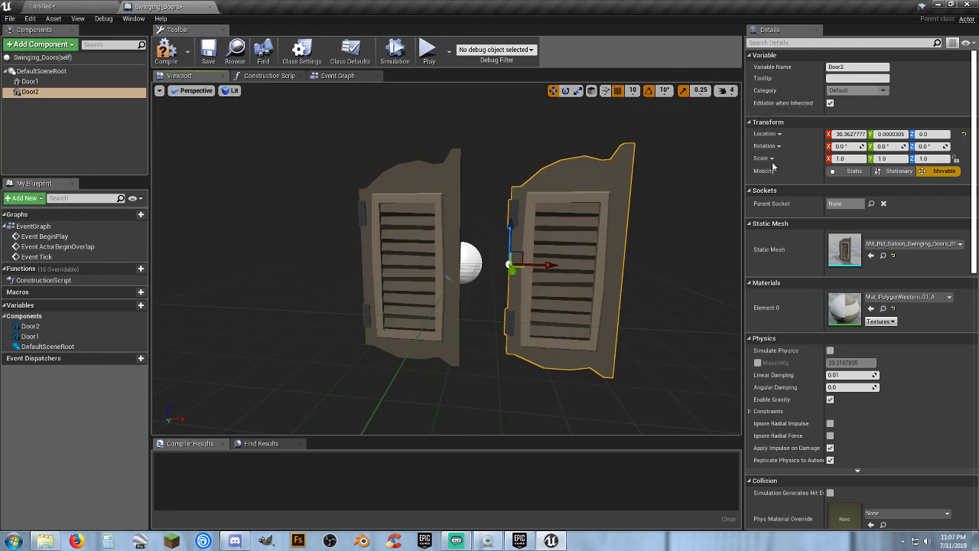
pyautogui.click(850, 134)
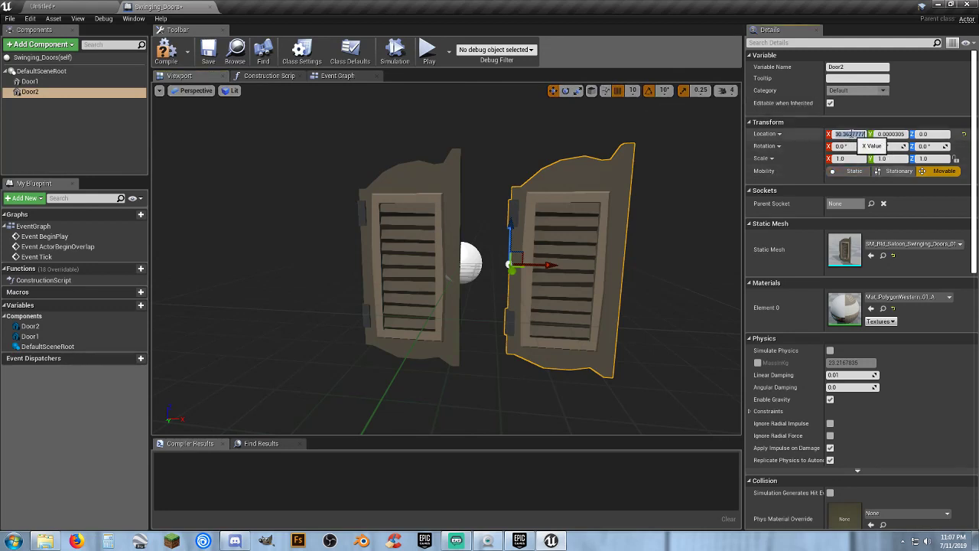
pyautogui.write('0')
pyautogui.press('Tab')
pyautogui.write('0')
pyautogui.press('Tab')
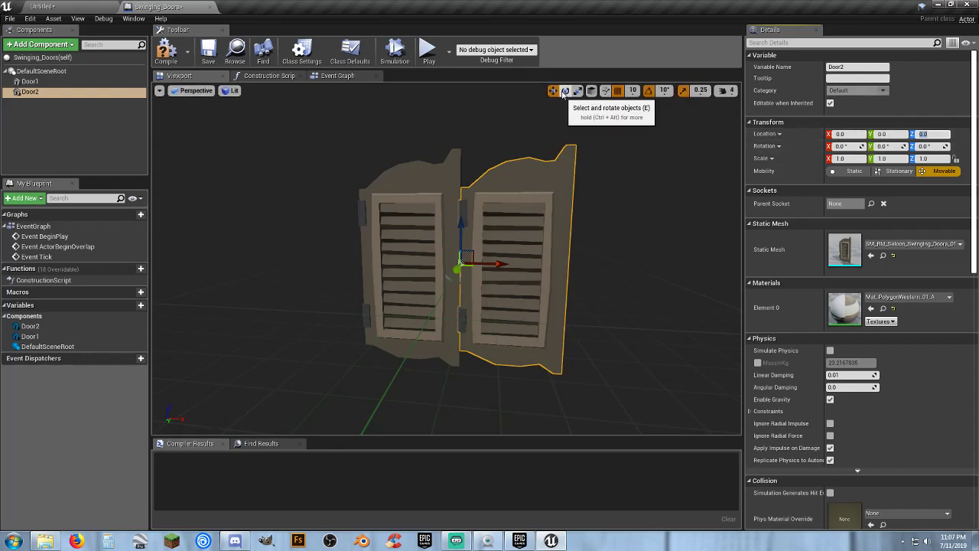
# Rotate Door2 by -180 degrees around the Z axis.
pyautogui.click(565, 91)
pyautogui.moveTo(476, 274); pyautogui.dragTo(524, 274, button='right')
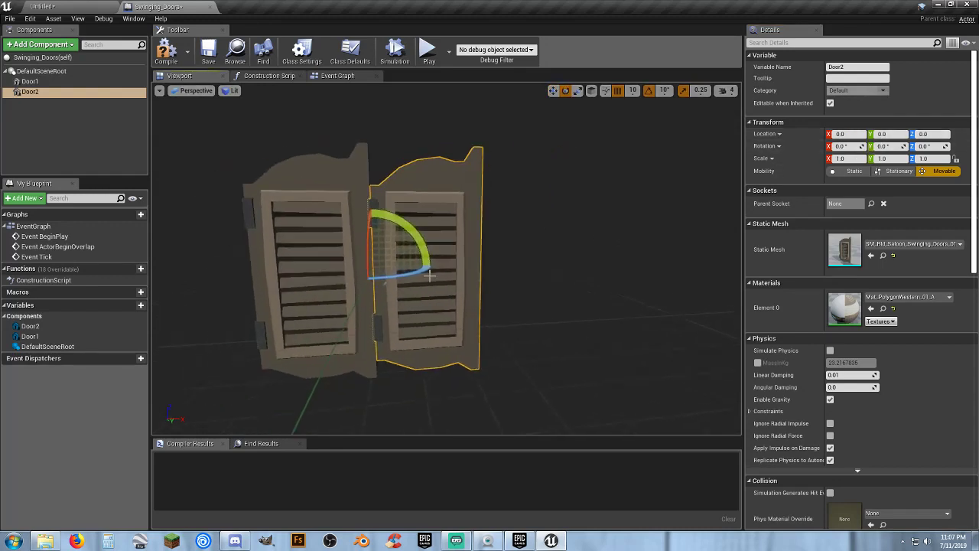
pyautogui.moveTo(409, 276); pyautogui.dragTo(520, 276)
# Move Door2 along X beside Door1 and set its X location to 65 so the two doors meet.
pyautogui.click(553, 90)
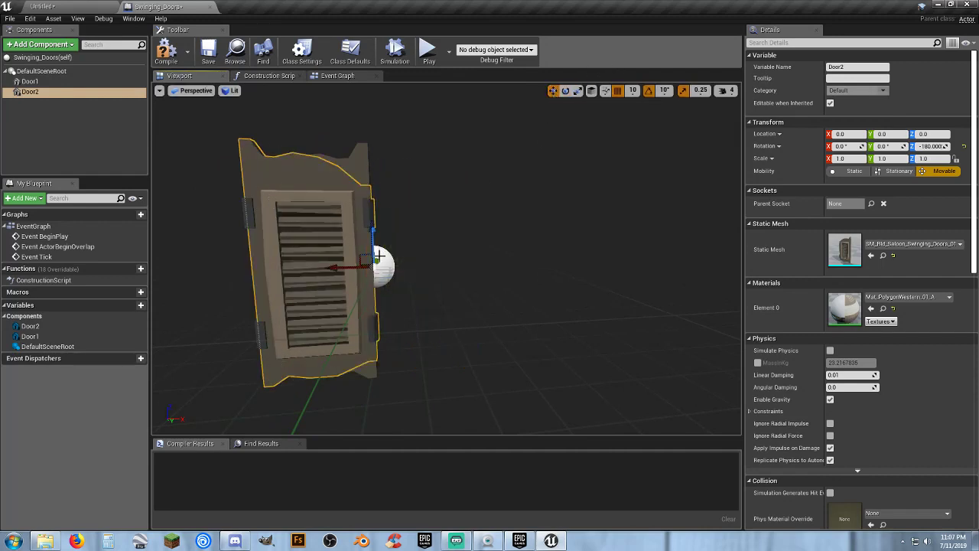
pyautogui.moveTo(337, 268)
pyautogui.mouseDown()
pyautogui.moveTo(367, 238)
pyautogui.moveTo(328, 283)
pyautogui.mouseUp()
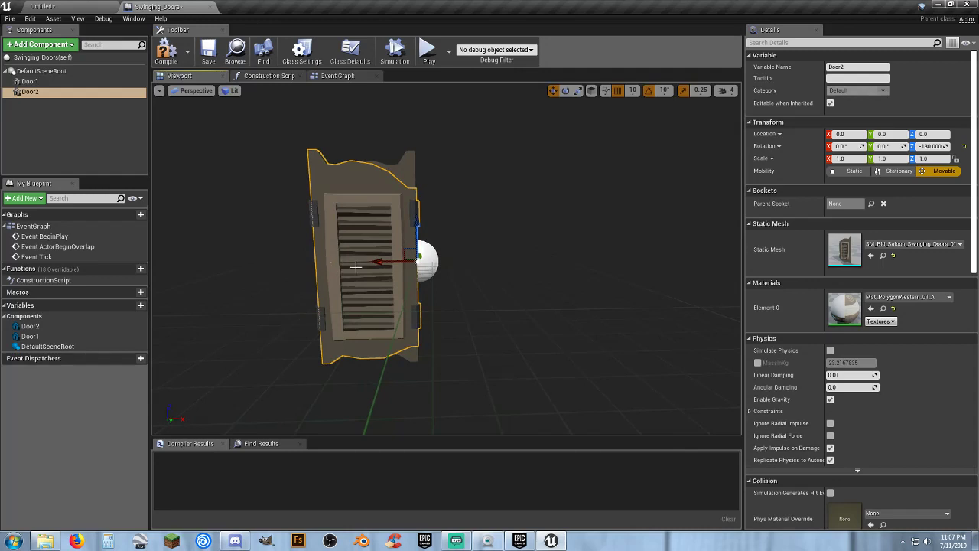
pyautogui.moveTo(377, 263); pyautogui.dragTo(489, 263)
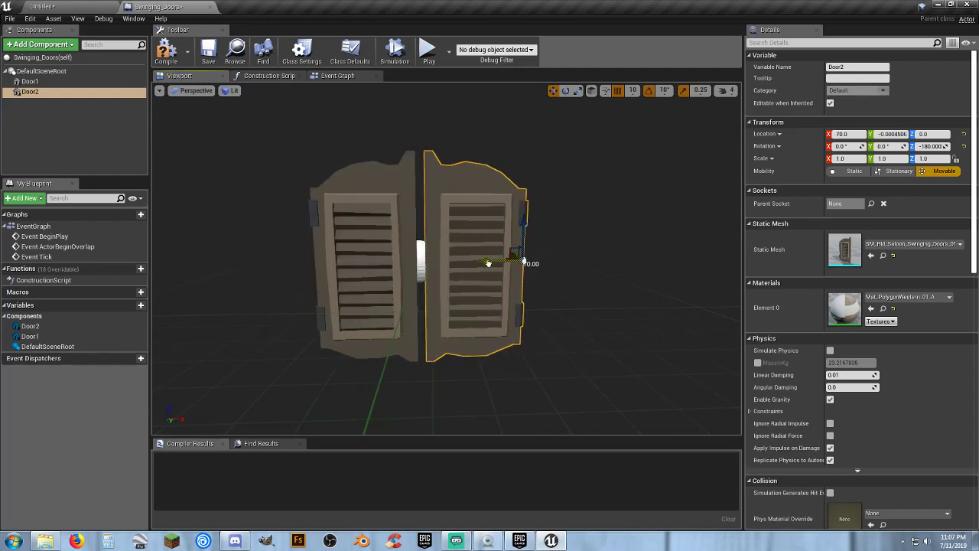
pyautogui.click(853, 134)
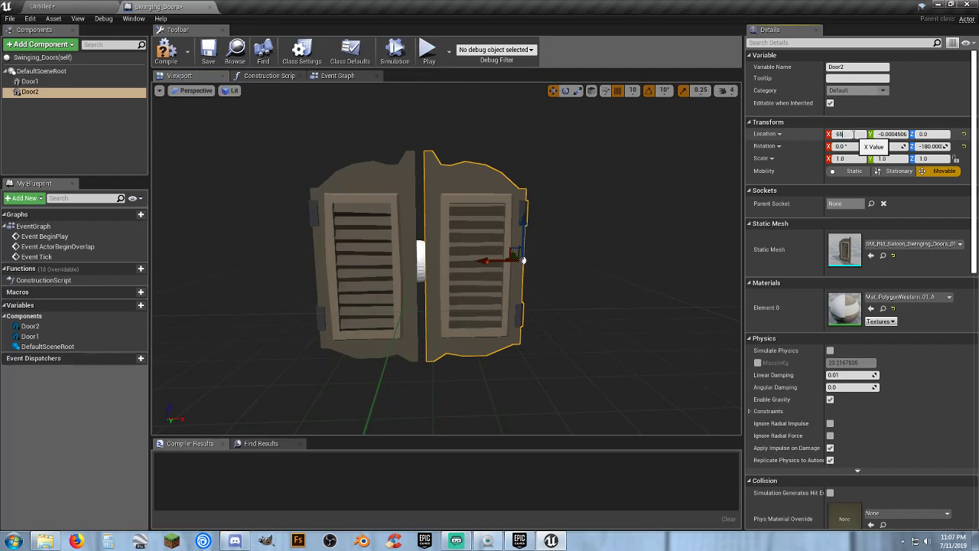
pyautogui.press('Tab')
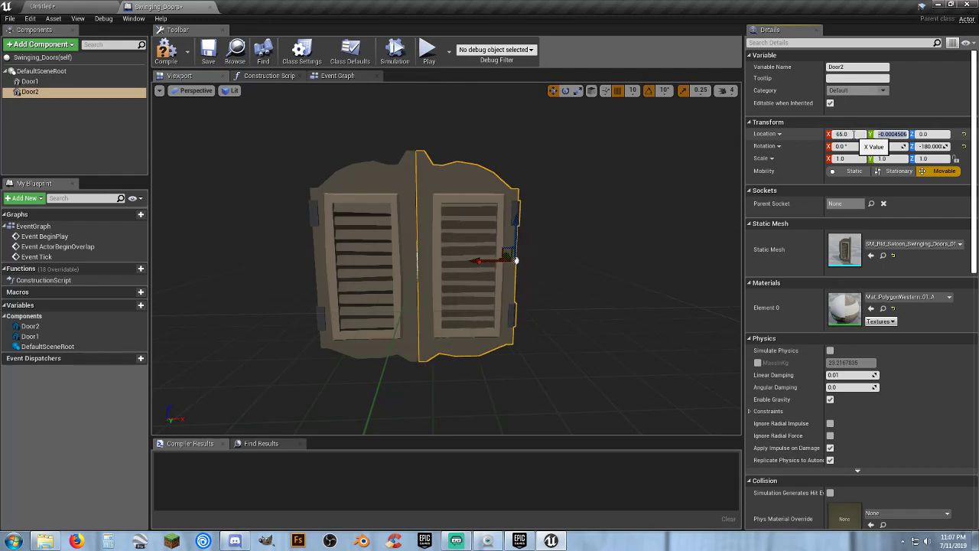
pyautogui.click(23, 82)
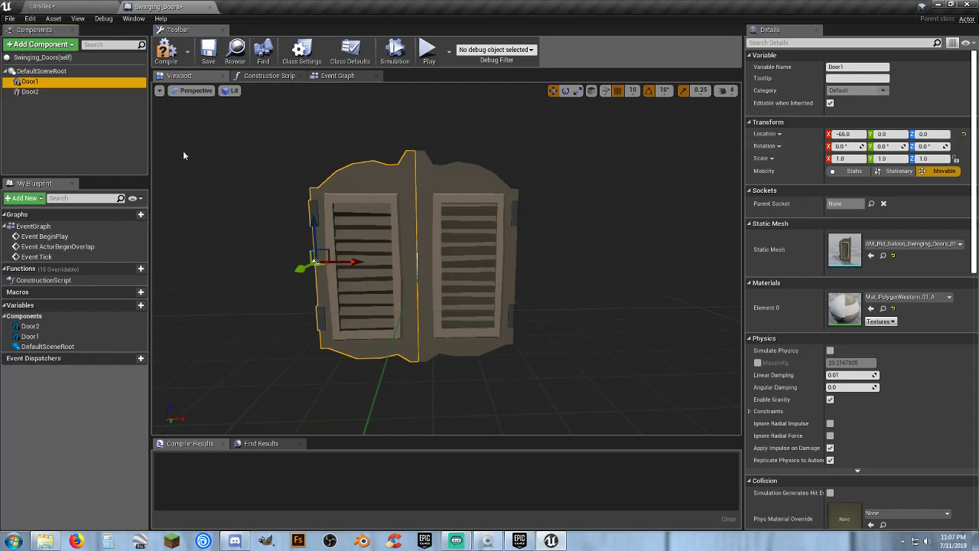
pyautogui.doubleClick(35, 92)
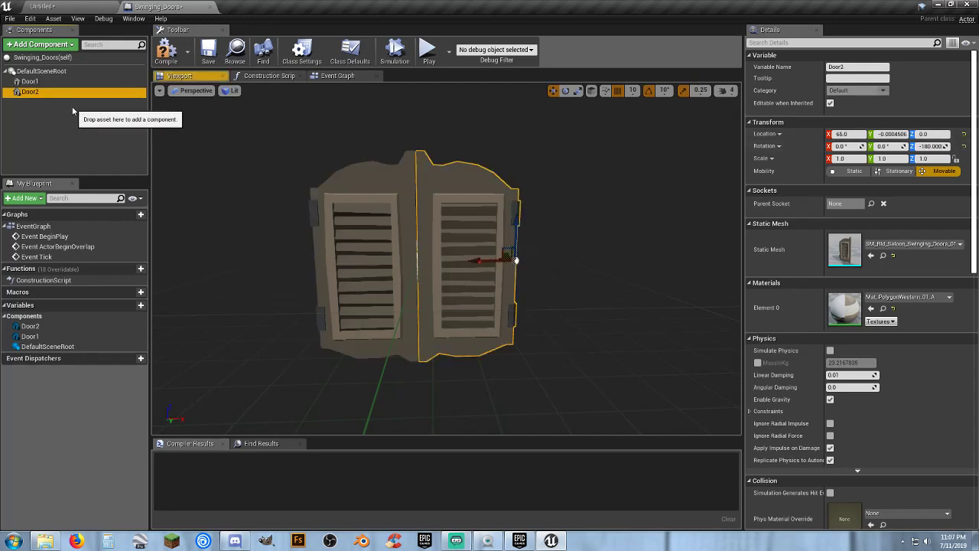
# Add a Cube component to the Swinging_Doors blueprint.
pyautogui.press('w')
pyautogui.moveTo(366, 247); pyautogui.dragTo(383, 253, button='right')
pyautogui.press('s')
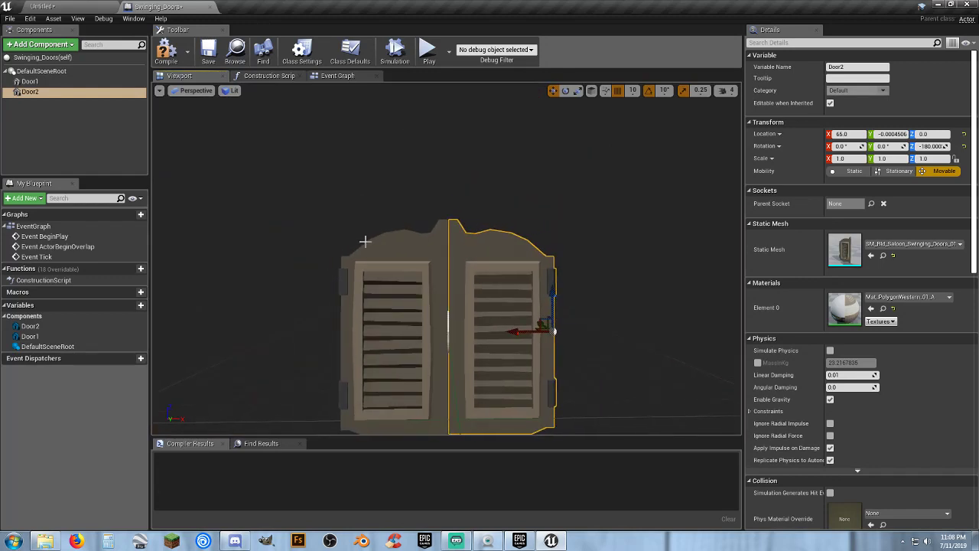
pyautogui.click(81, 139)
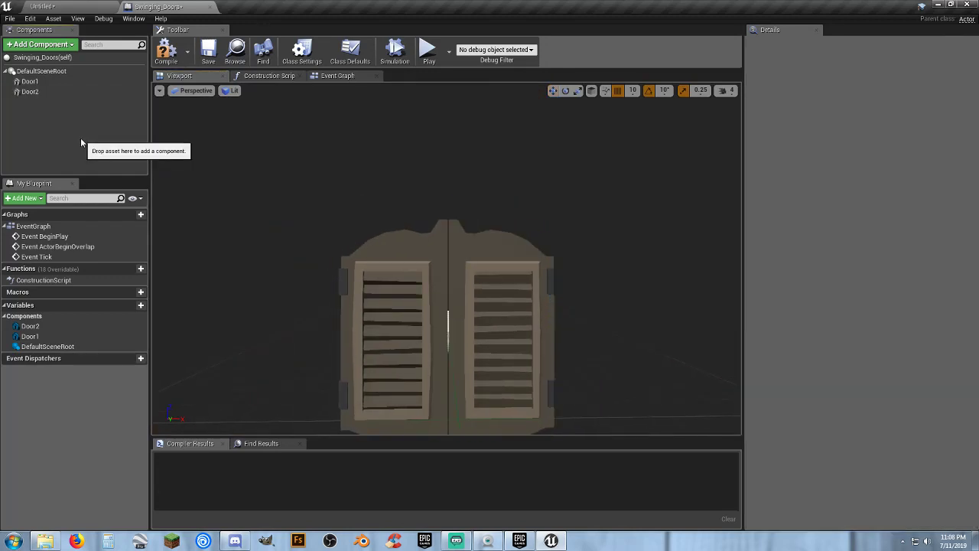
pyautogui.click(41, 44)
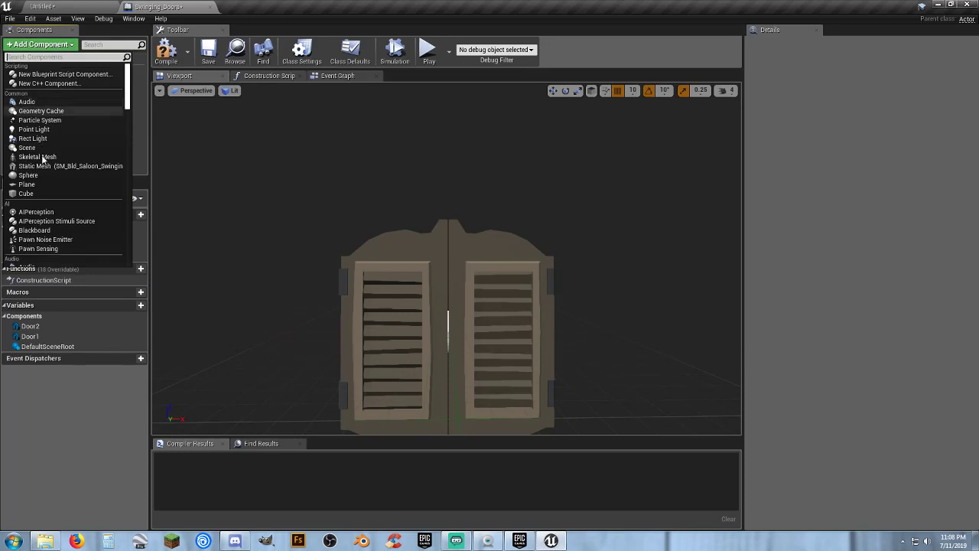
pyautogui.click(26, 193)
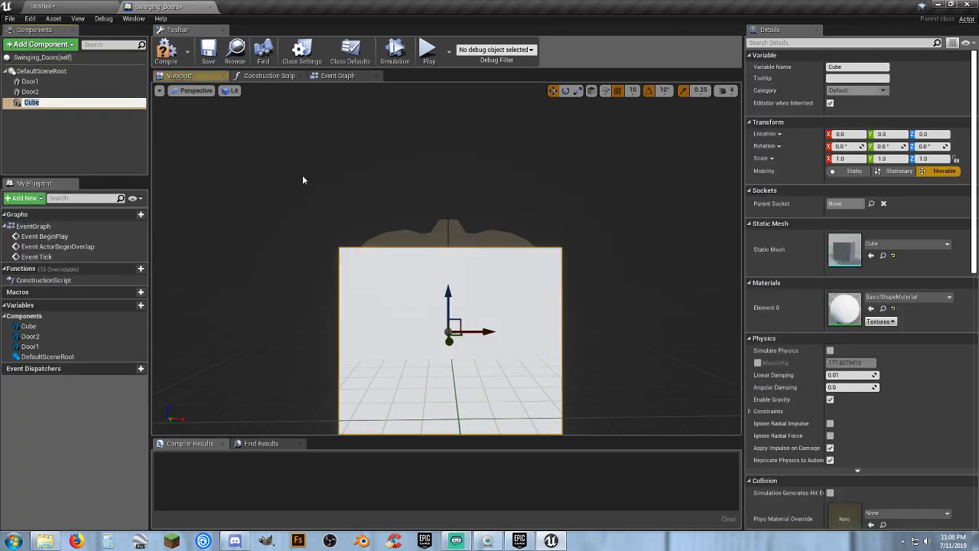
# Set the cube's scale to 0.1 in X and 0.1 in Y.
pyautogui.moveTo(319, 196); pyautogui.dragTo(324, 221, button='right')
pyautogui.click(847, 159)
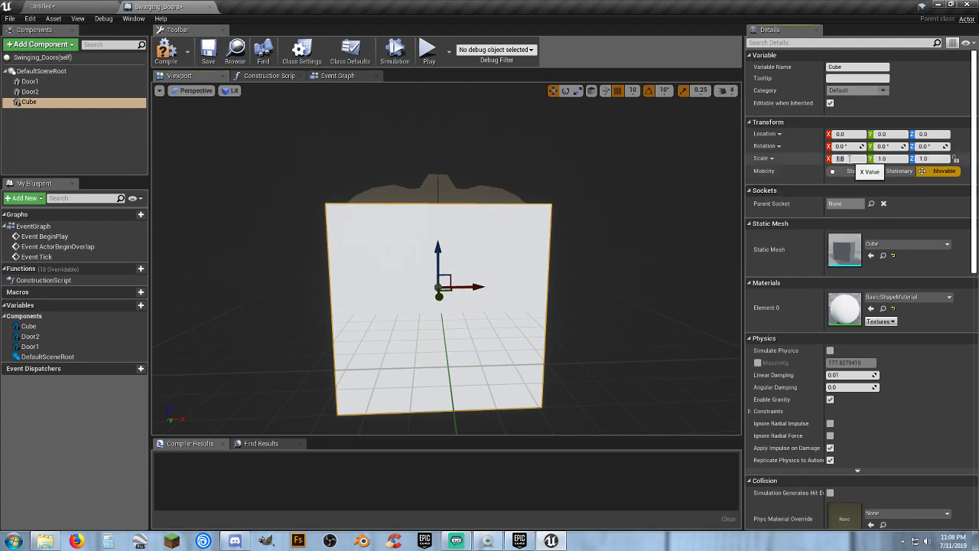
pyautogui.write('0.1')
pyautogui.press('Tab')
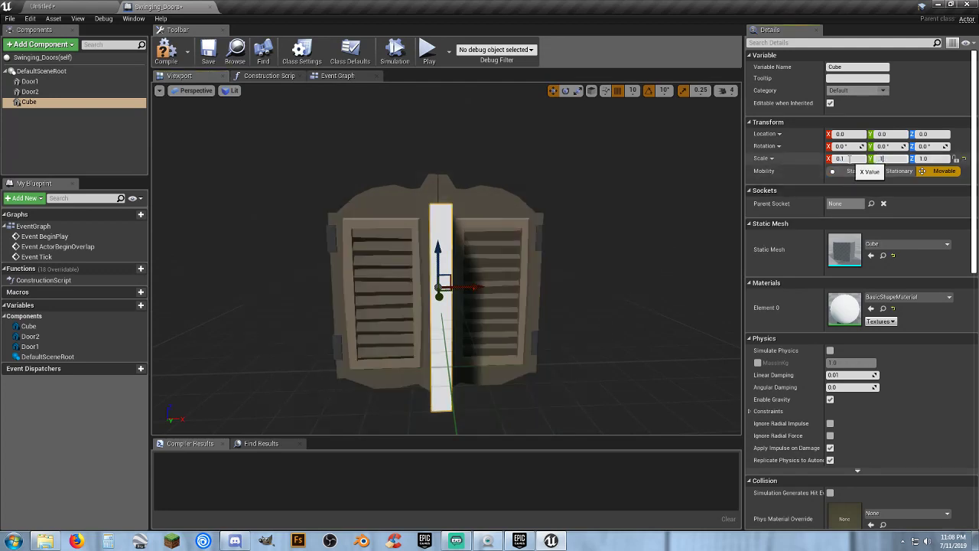
pyautogui.write('0.1')
pyautogui.press('Tab')
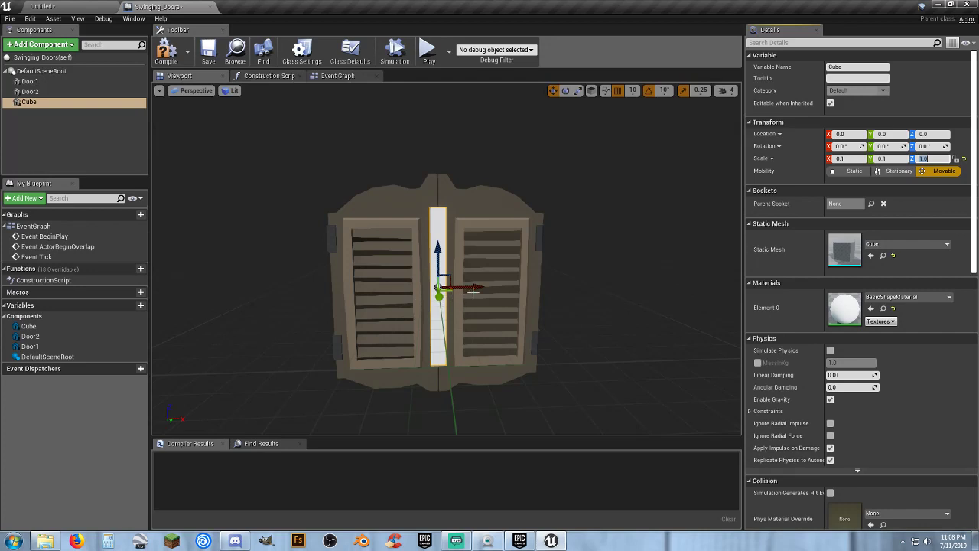
# Move the cube to Door1's hinge side and set its X location to -72.
pyautogui.moveTo(472, 290); pyautogui.dragTo(356, 294)
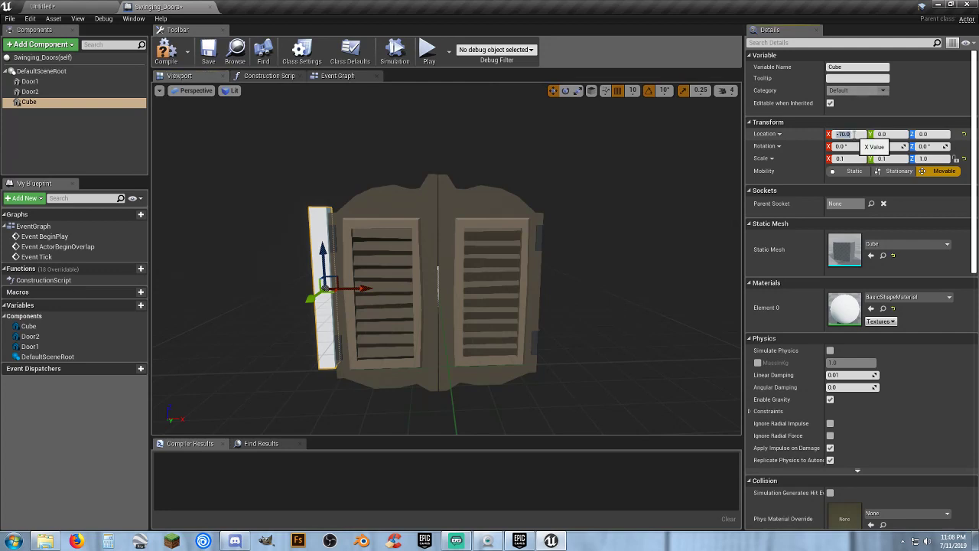
pyautogui.press('Return')
pyautogui.click(882, 134)
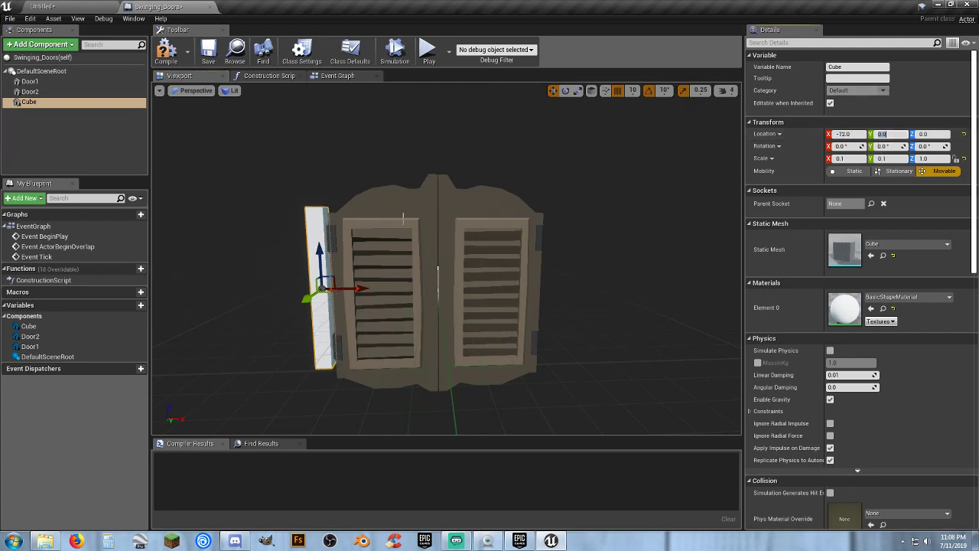
# Turn off position grid snapping and lower the cube along Door1's hinges to a Z location of -5.
pyautogui.moveTo(319, 251)
pyautogui.mouseDown()
pyautogui.moveTo(321, 272)
pyautogui.moveTo(318, 256)
pyautogui.mouseUp()
pyautogui.click(616, 91)
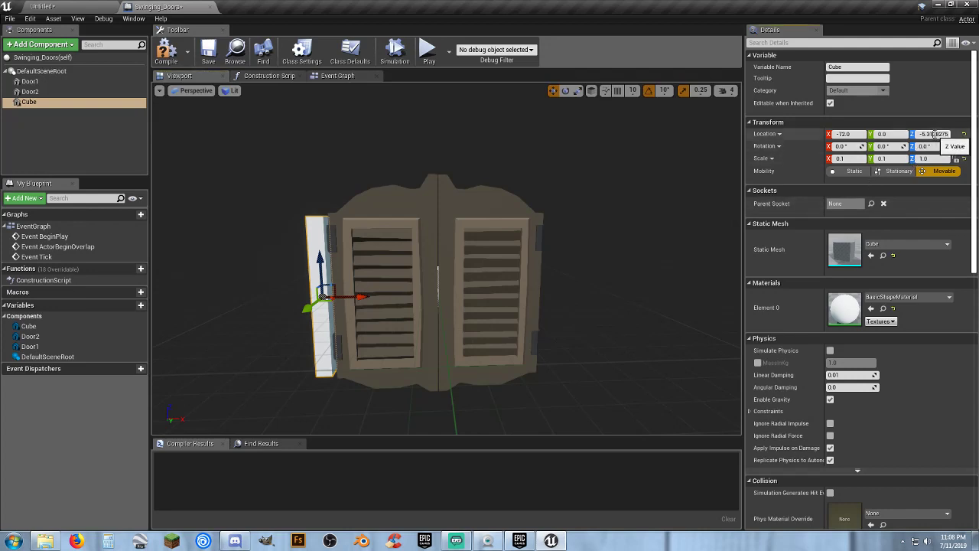
pyautogui.click(933, 133)
pyautogui.write('-5')
pyautogui.press('Tab')
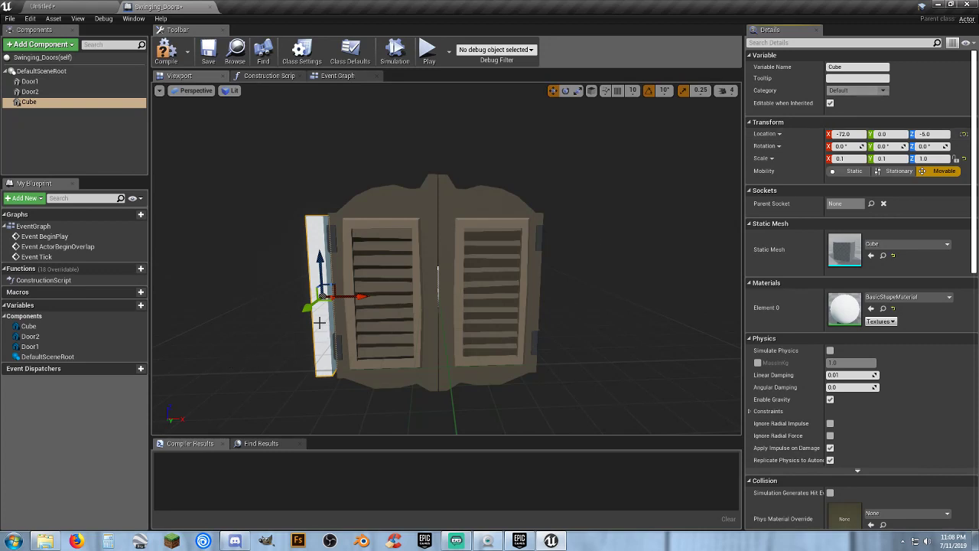
# Duplicate the Cube component that stands beside Door1.
pyautogui.click(102, 159)
pyautogui.click(52, 104)
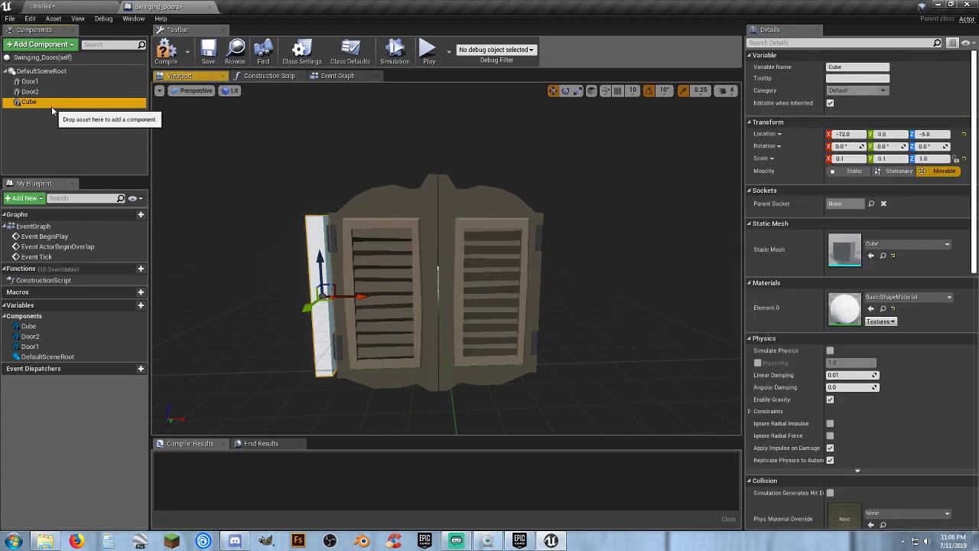
pyautogui.hotkey('ctrl', 'w')
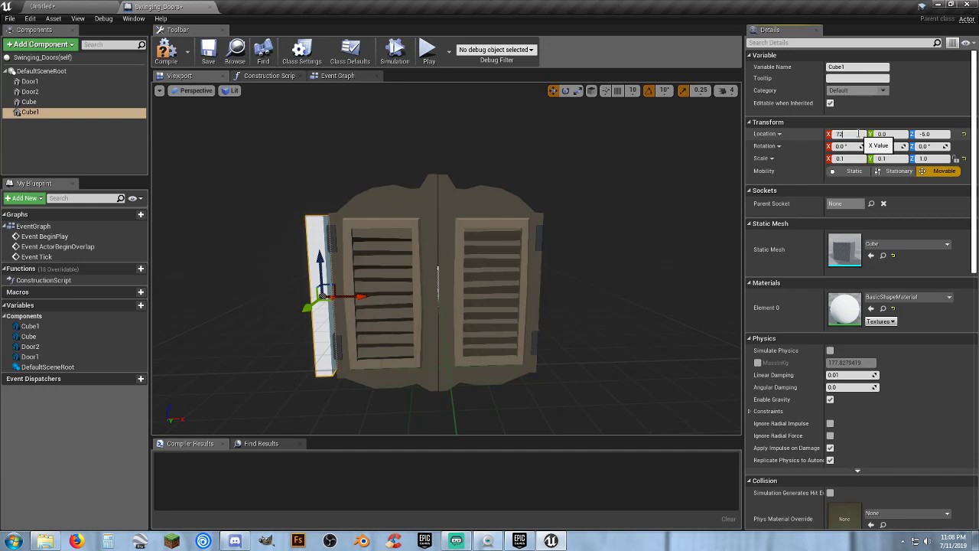
# Set the duplicated cube's X location to 72 so it stands at Door2's hinge side.
pyautogui.press('Tab')
pyautogui.moveTo(566, 221)
pyautogui.mouseDown(button='right')
pyautogui.moveTo(582, 246)
pyautogui.moveTo(589, 231)
pyautogui.moveTo(579, 221)
pyautogui.mouseUp(button='right')
pyautogui.press('w')
pyautogui.press('s')
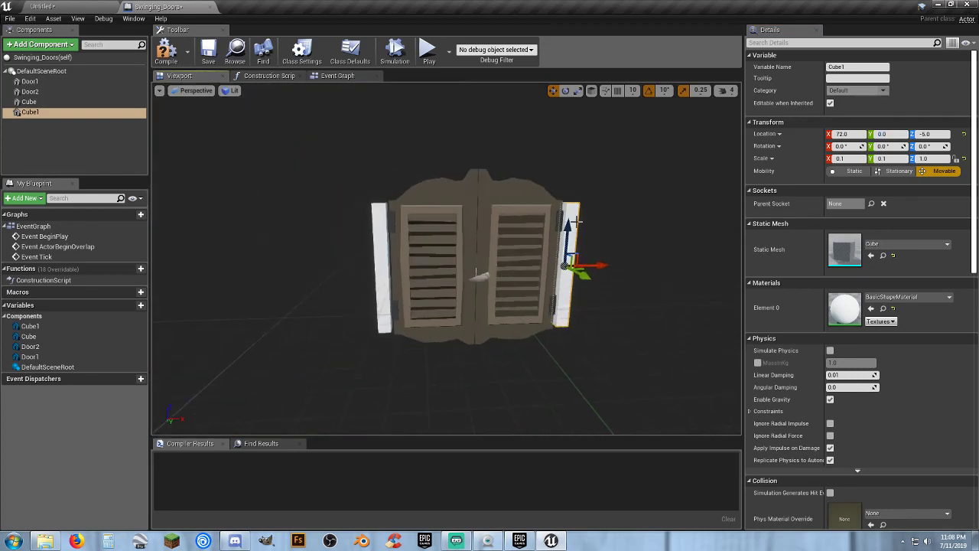
pyautogui.click(128, 128)
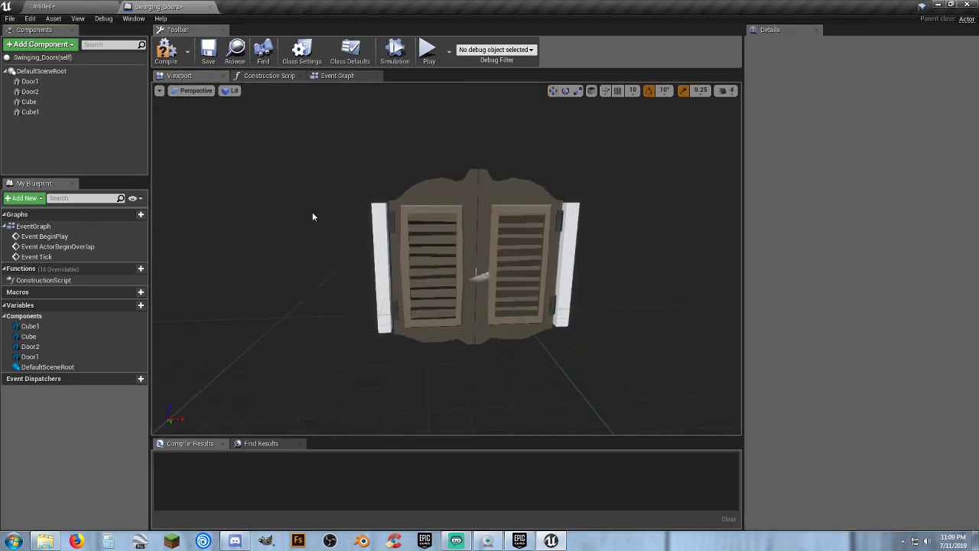
# Add a Physics Constraint component and move it to Door1's upper hinge, at about -66 in X and 33 in Z.
pyautogui.click(36, 46)
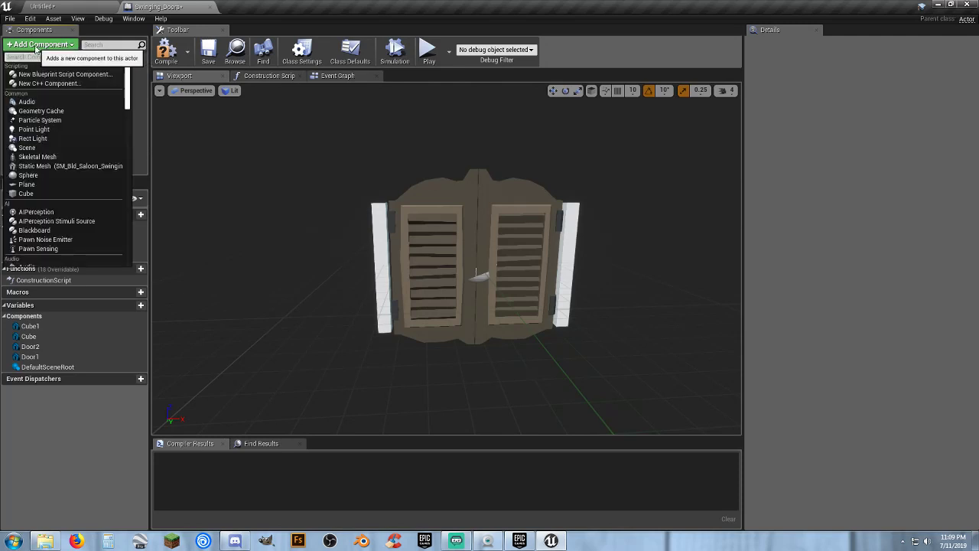
pyautogui.write('phys')
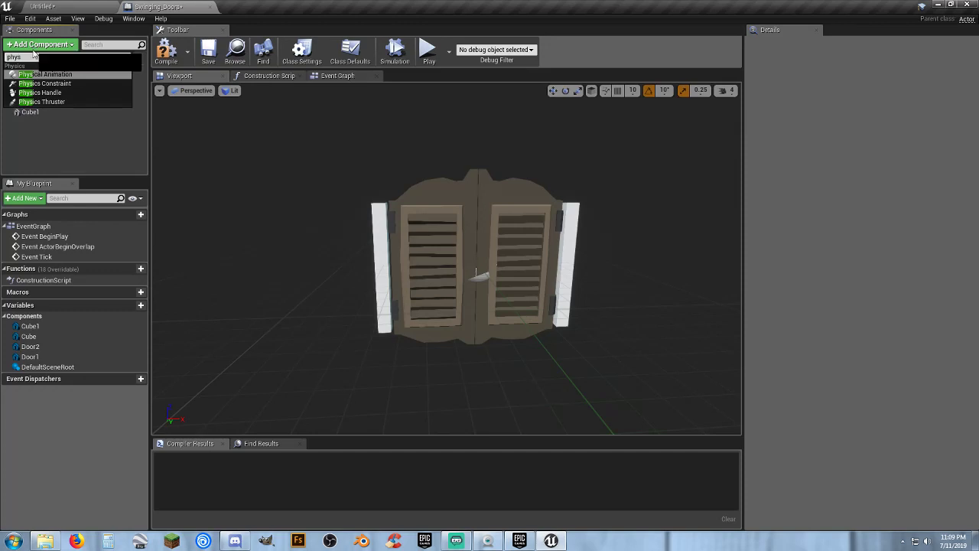
pyautogui.click(53, 82)
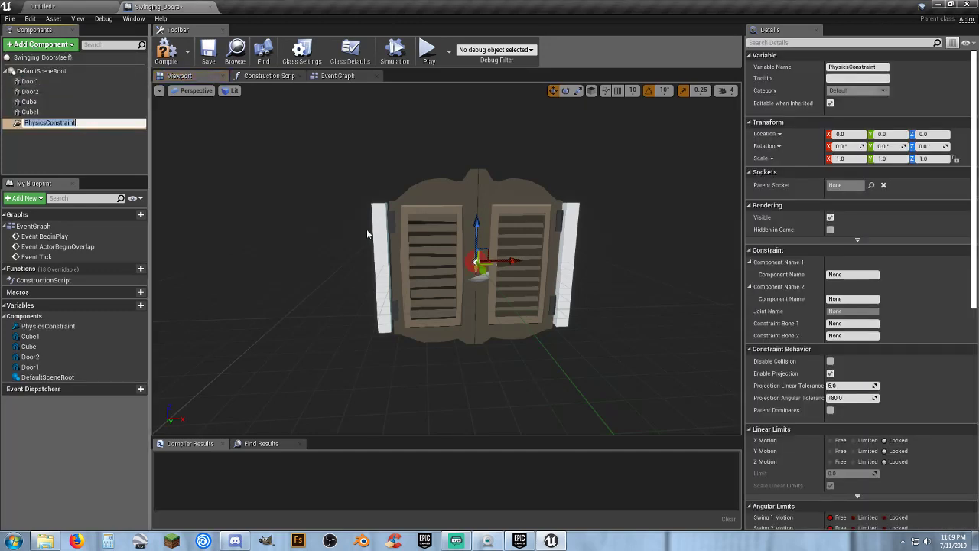
pyautogui.press('Return')
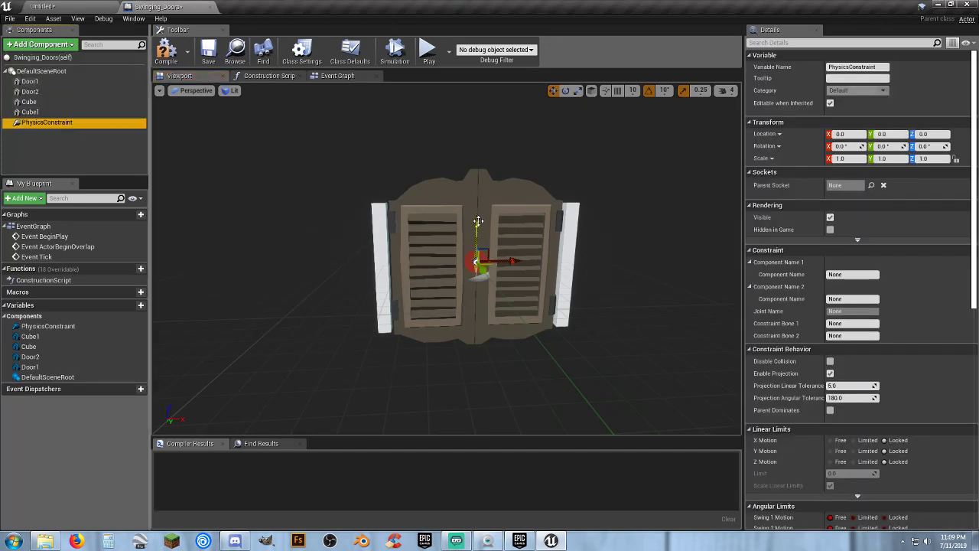
pyautogui.moveTo(477, 221); pyautogui.dragTo(476, 183)
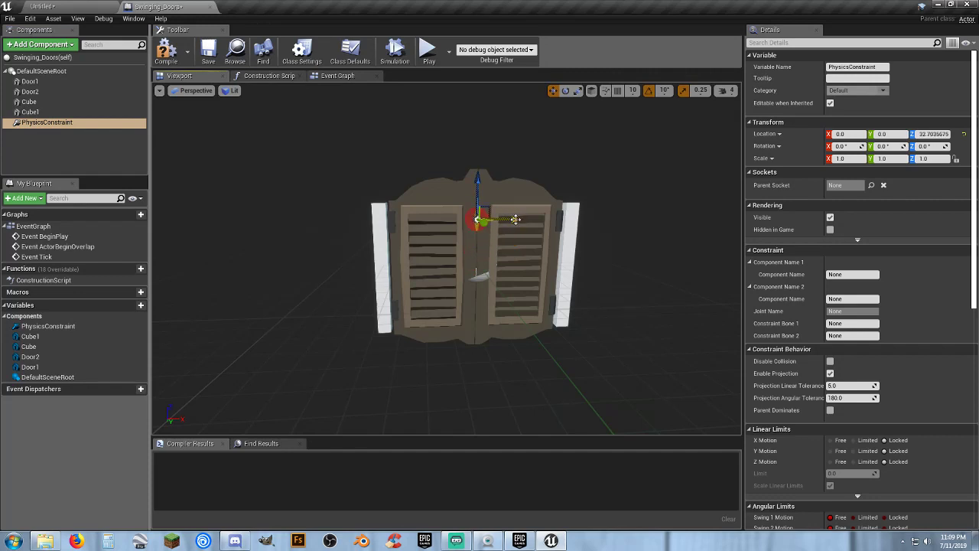
pyautogui.moveTo(516, 219); pyautogui.dragTo(430, 225)
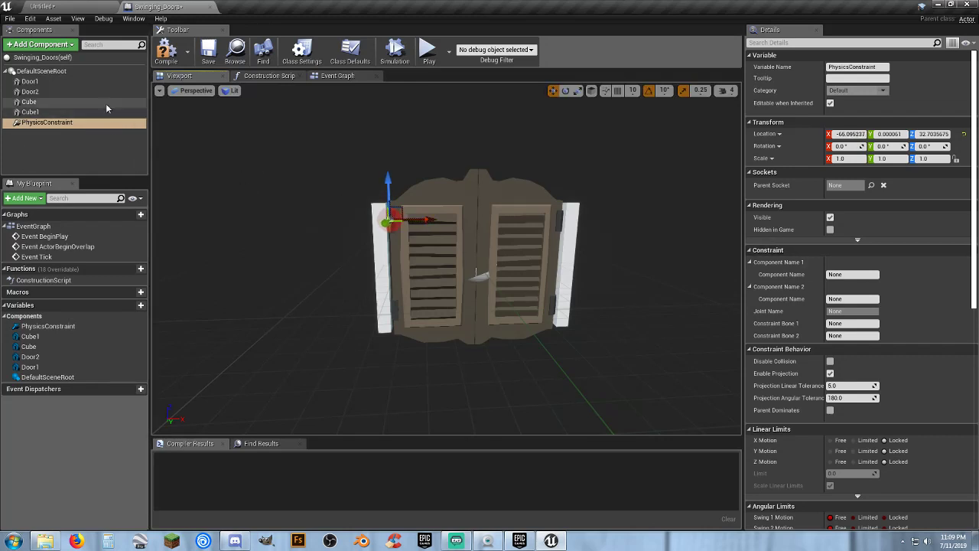
# Link the physics constraint to Door1 as Component Name 1 and Cube as Component Name 2.
pyautogui.click(436, 189)
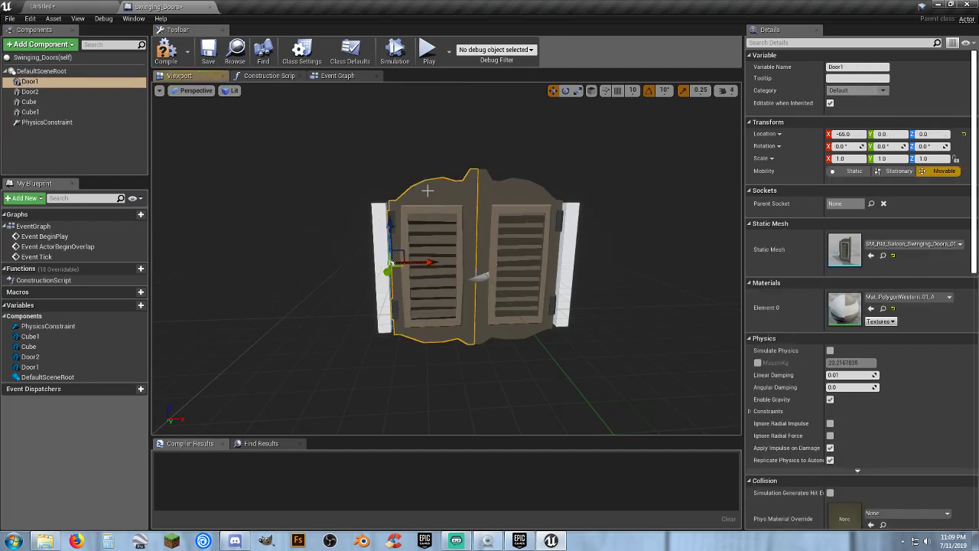
pyautogui.click(376, 228)
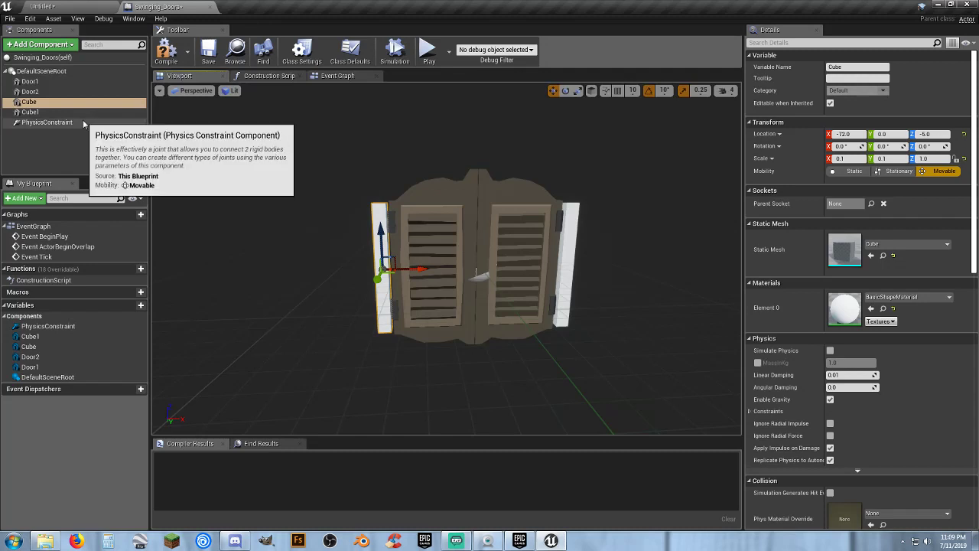
pyautogui.click(46, 122)
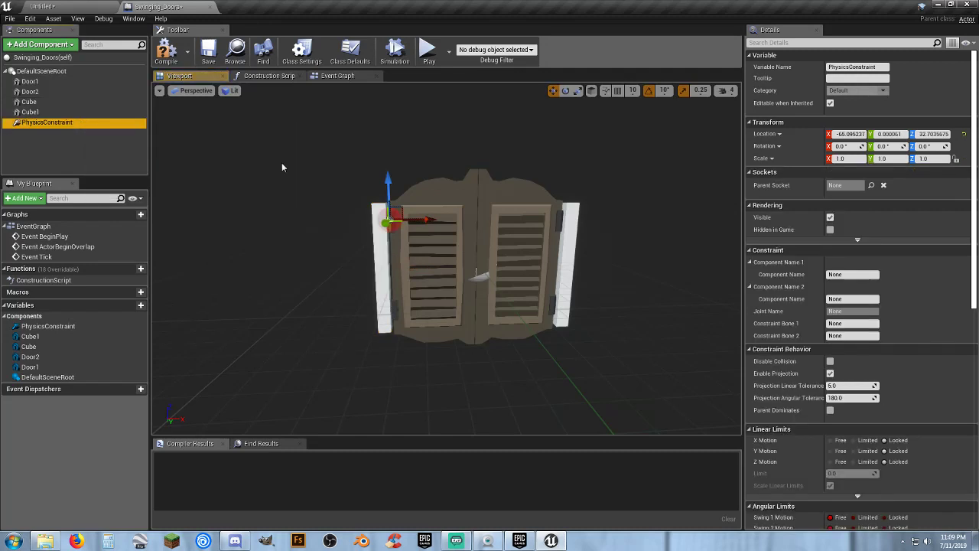
pyautogui.click(851, 273)
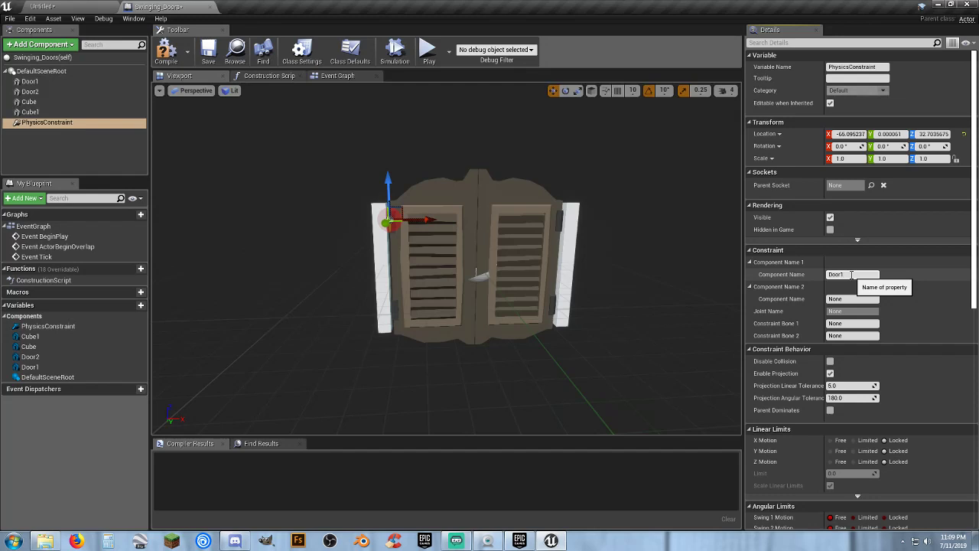
pyautogui.press('Return')
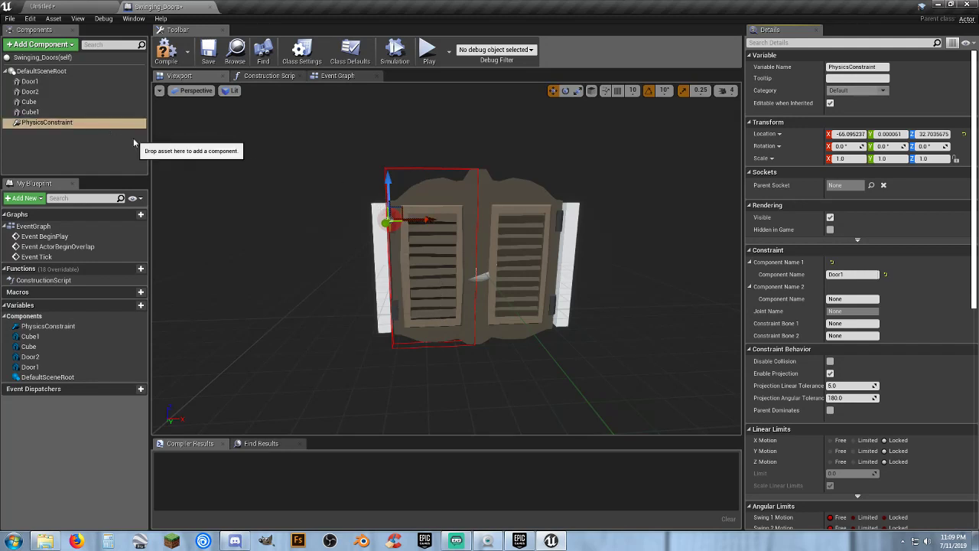
pyautogui.click(847, 301)
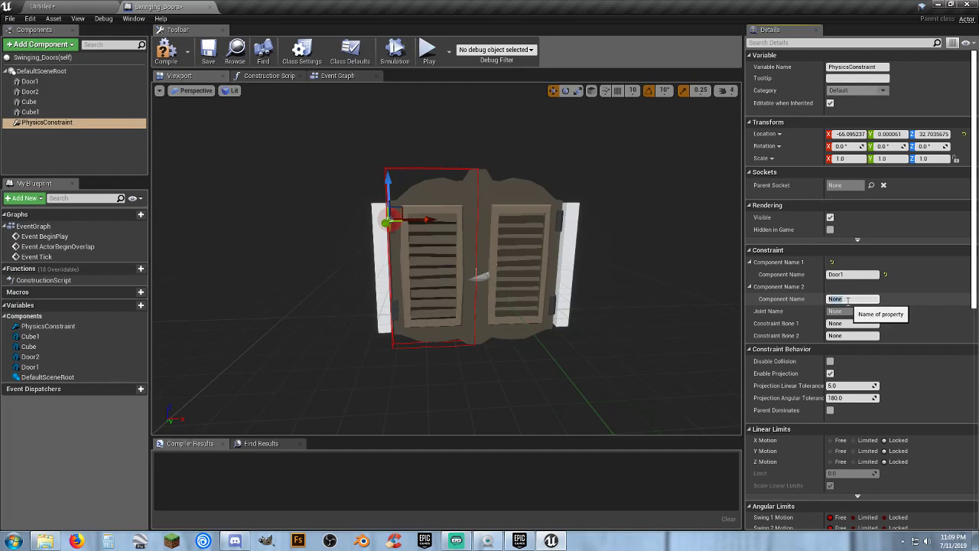
pyautogui.press('Return')
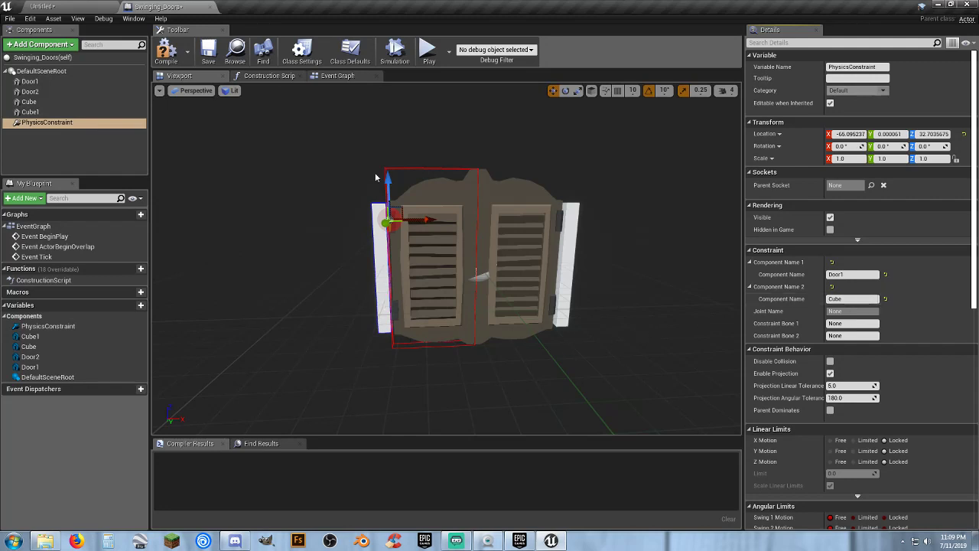
# Duplicate the physics constraint and lower the copy to Door1's bottom hinge, at a Z location of about -40.
pyautogui.click(49, 139)
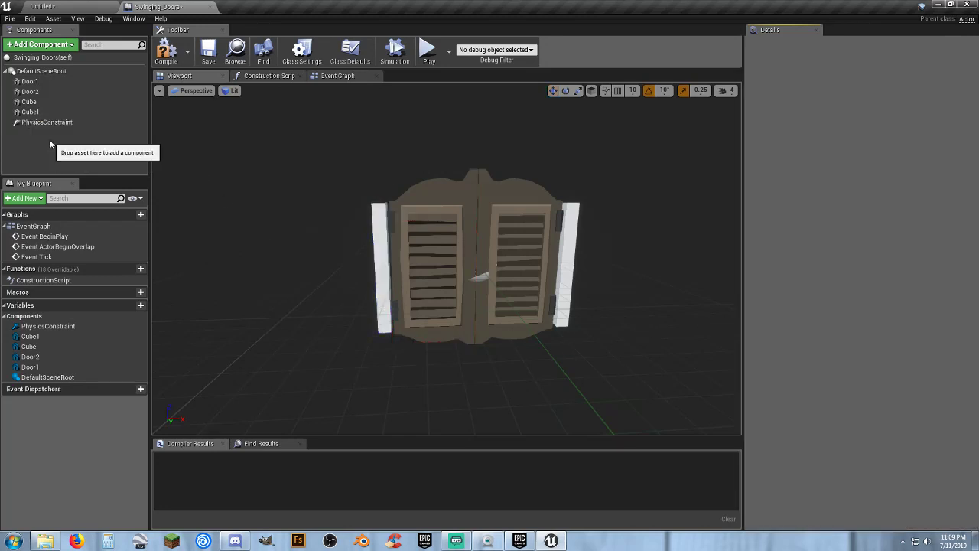
pyautogui.click(54, 122)
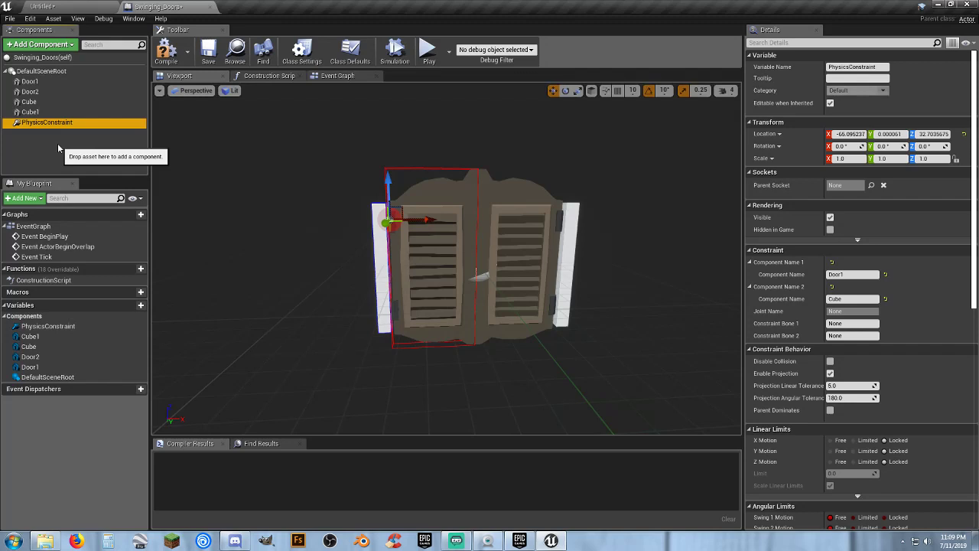
pyautogui.hotkey('ctrl', 'w')
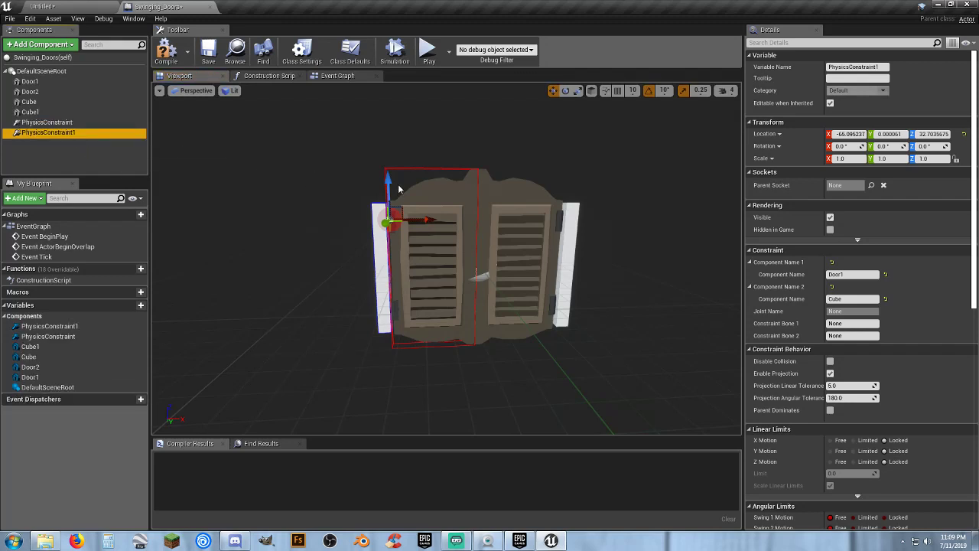
pyautogui.moveTo(397, 188); pyautogui.dragTo(394, 282)
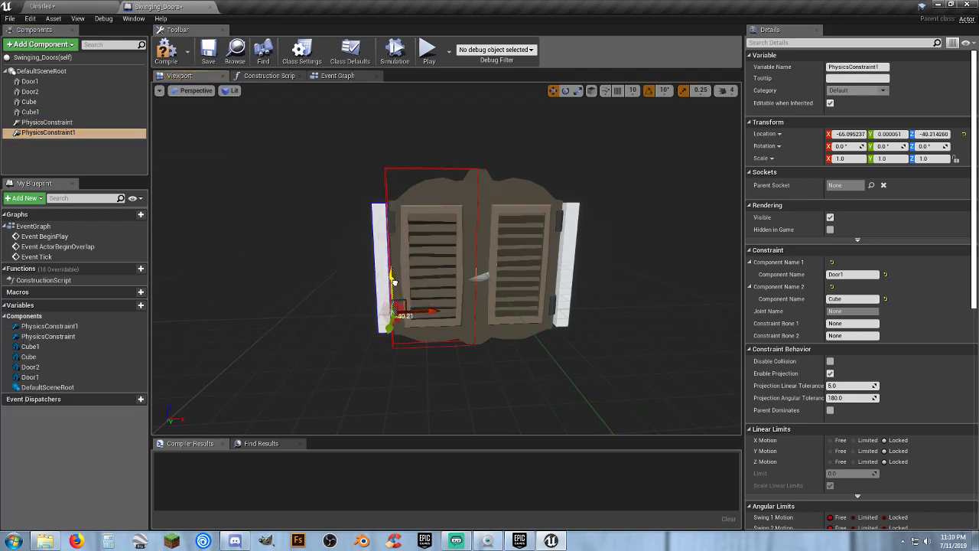
pyautogui.click(95, 153)
# Add another Physics Constraint component and move it to Door2's upper hinge, at about 66 in X and 32 in Z.
pyautogui.click(51, 45)
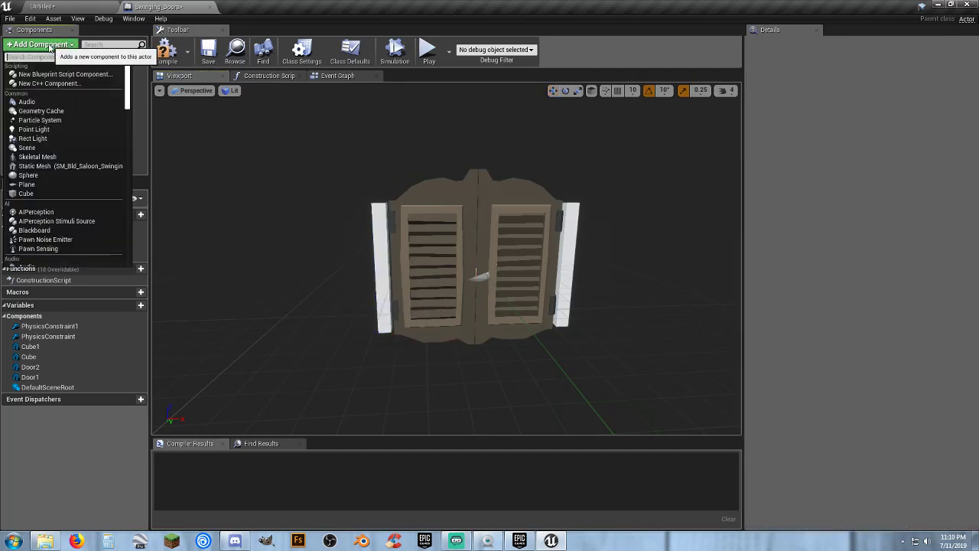
pyautogui.write('phys')
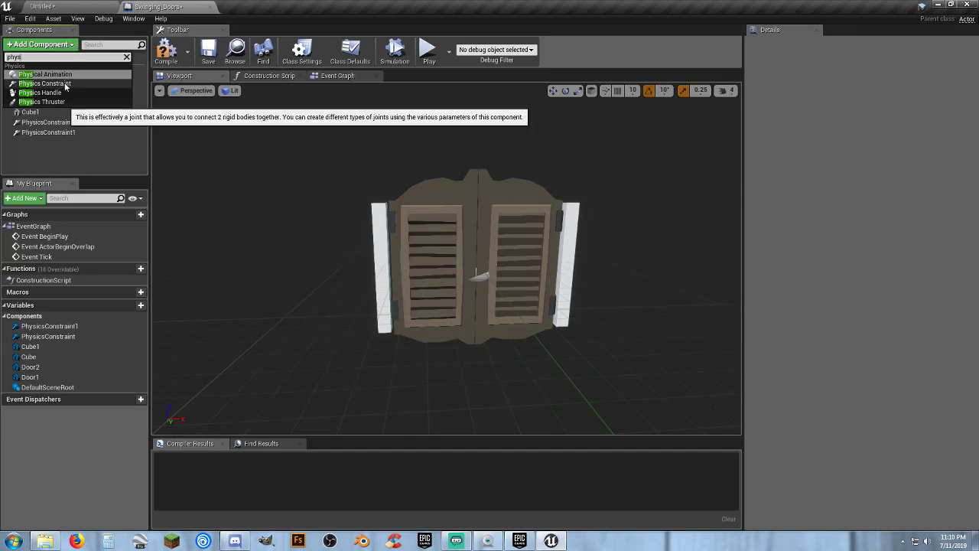
pyautogui.click(46, 83)
pyautogui.press('Return')
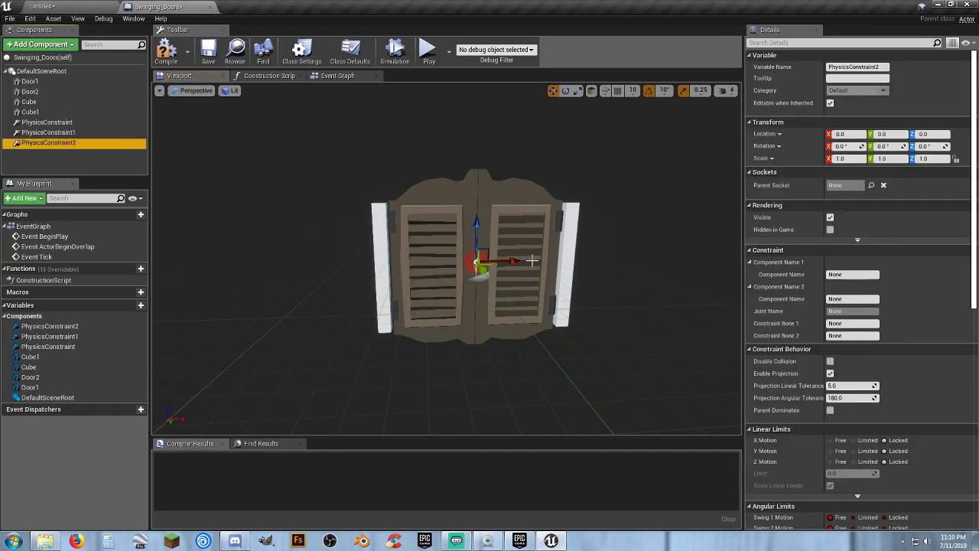
pyautogui.moveTo(527, 261); pyautogui.dragTo(596, 265)
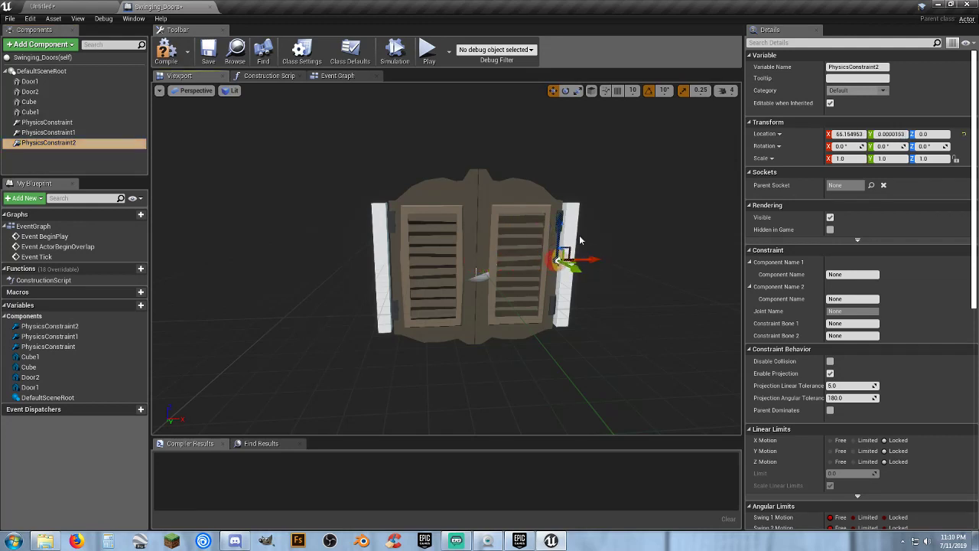
pyautogui.moveTo(559, 225); pyautogui.dragTo(562, 182)
# Set the location of Door1's upper hinge constraint to -66 in X and 0 in Y.
pyautogui.click(68, 122)
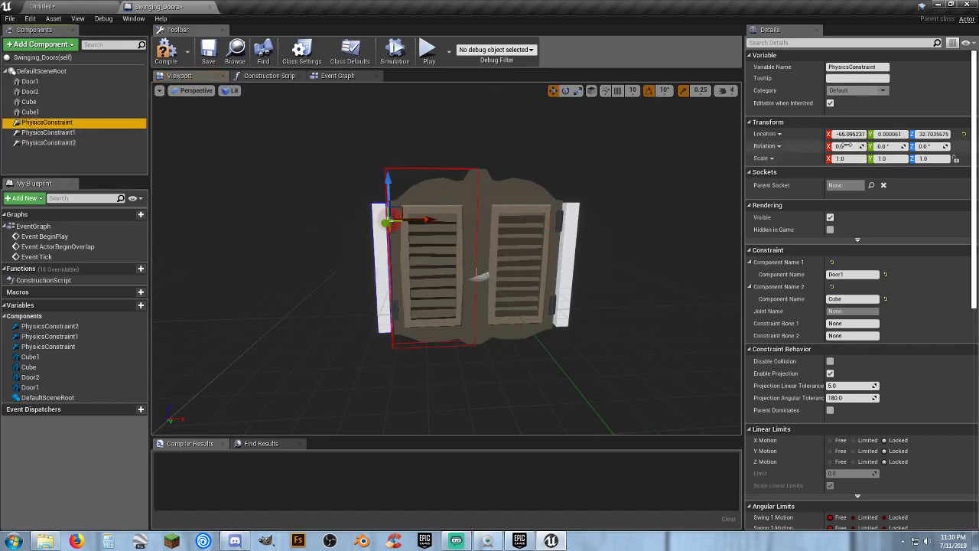
pyautogui.click(891, 134)
pyautogui.press('Tab')
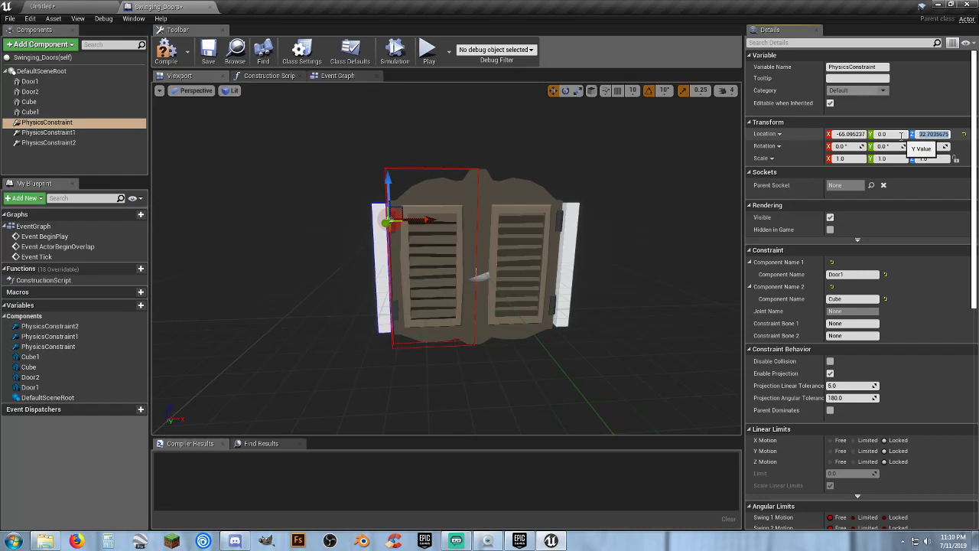
pyautogui.rightClick(771, 135)
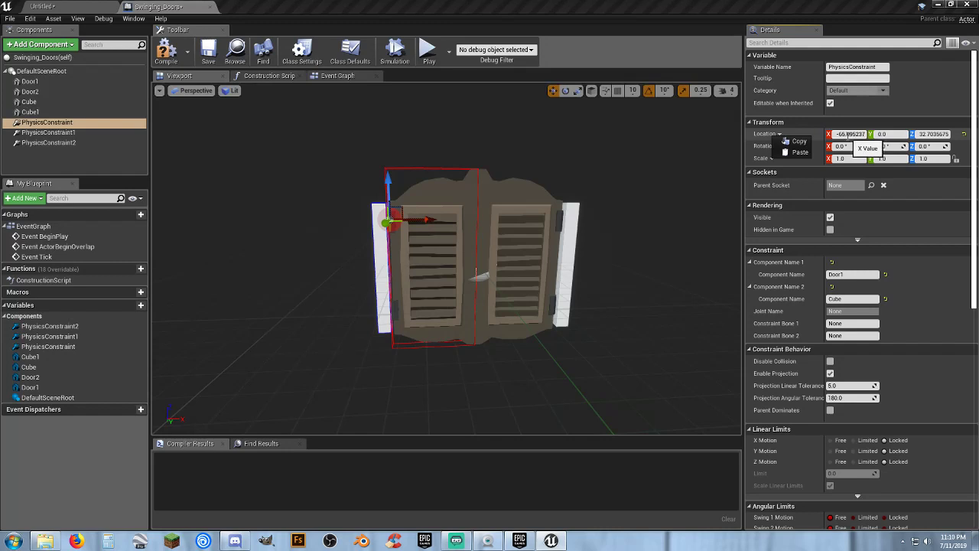
pyautogui.click(851, 133)
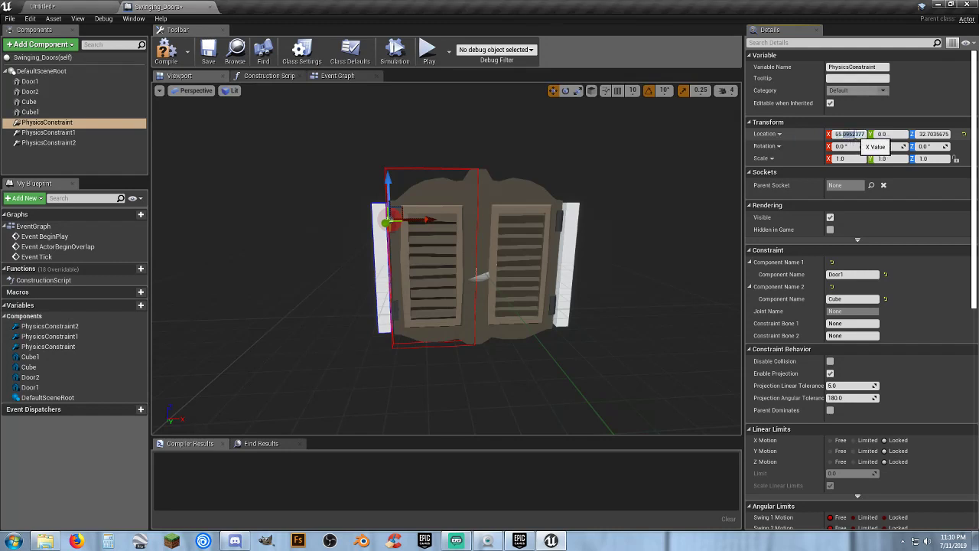
pyautogui.write('-66.')
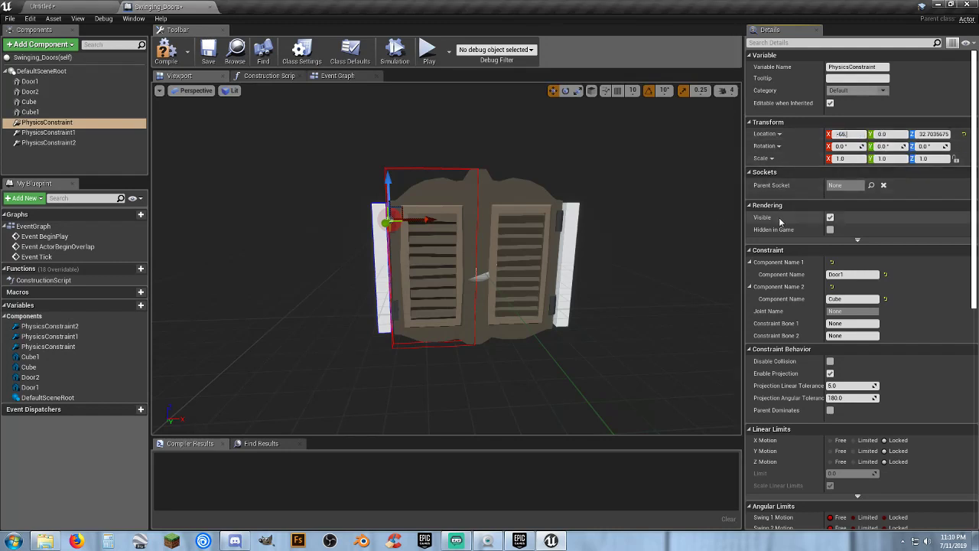
pyautogui.press('Tab')
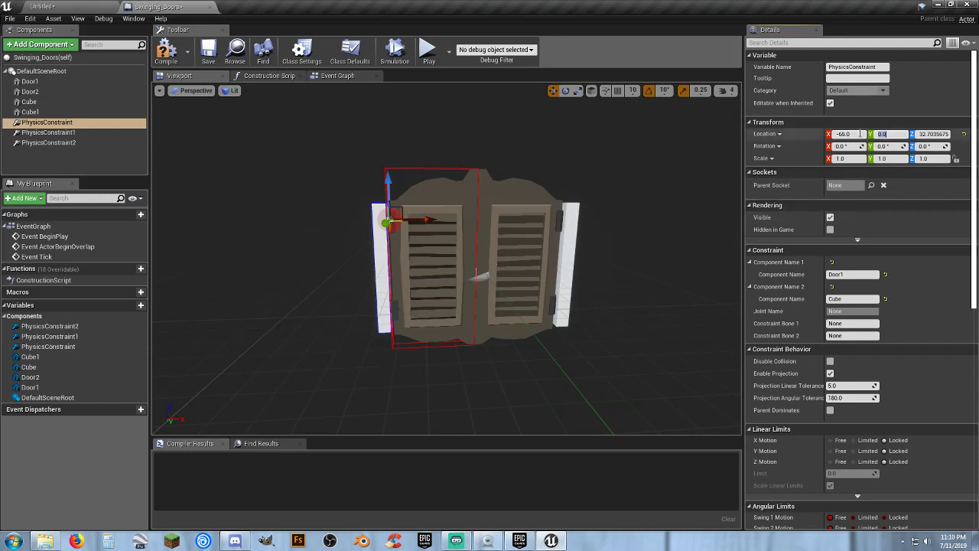
# Set the location of Door2's upper hinge constraint to 66 in X, 0 in Y and 32 in Z.
pyautogui.click(48, 142)
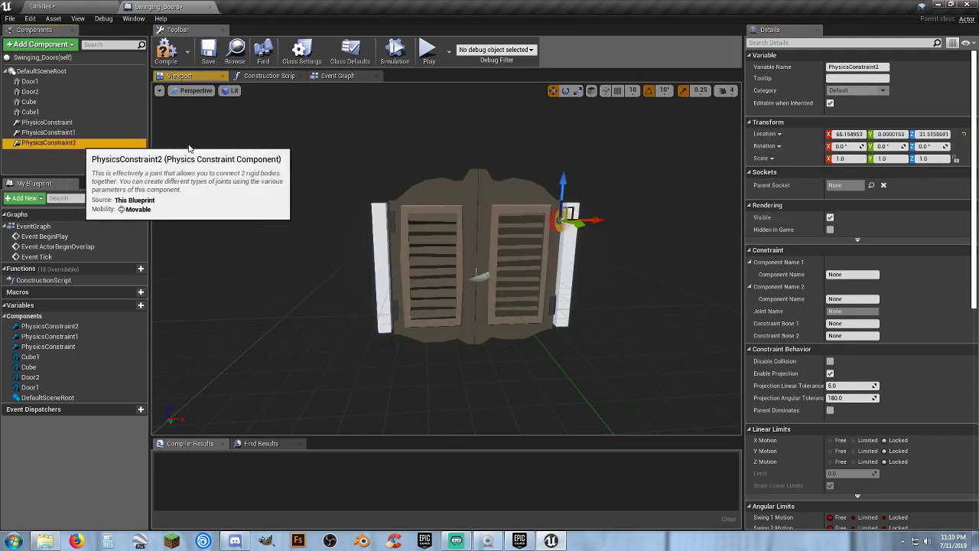
pyautogui.click(850, 134)
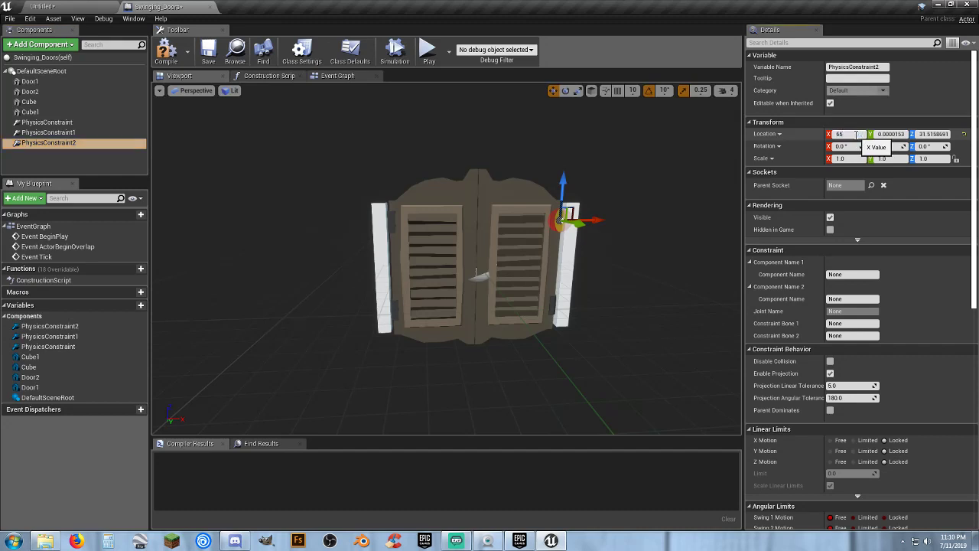
pyautogui.press('Tab')
pyautogui.press('Tab')
pyautogui.write('32')
pyautogui.press('Return')
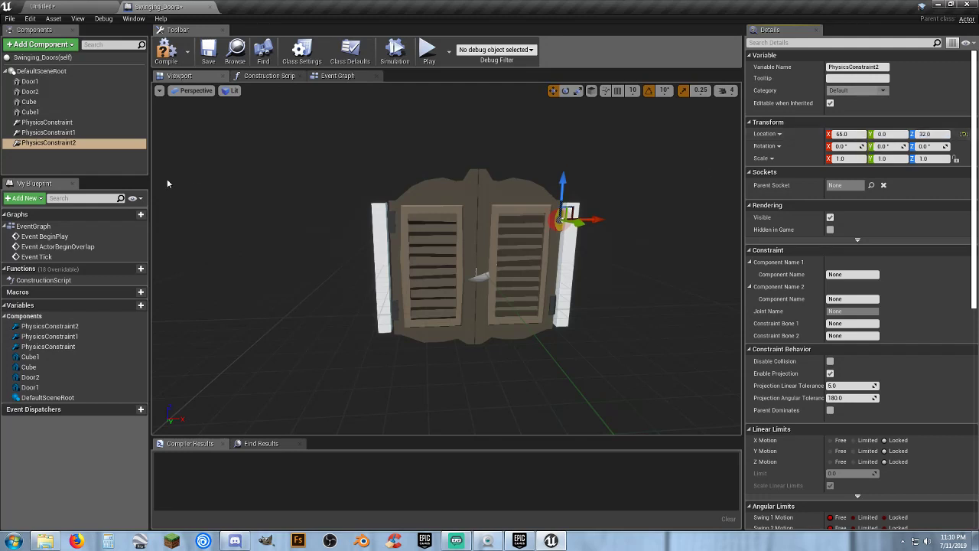
# Set the Z location of Door1's upper hinge constraint to 32.
pyautogui.click(46, 122)
pyautogui.click(927, 134)
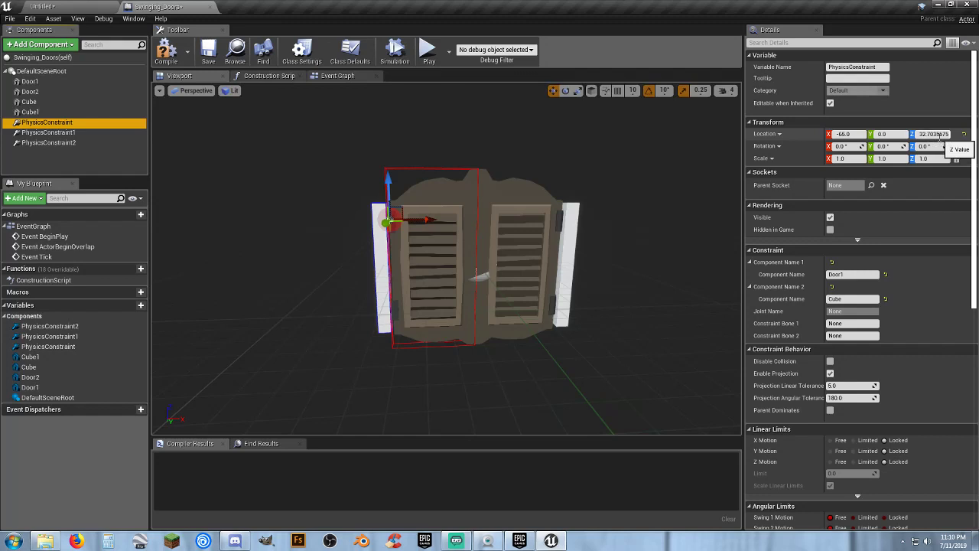
pyautogui.write('32')
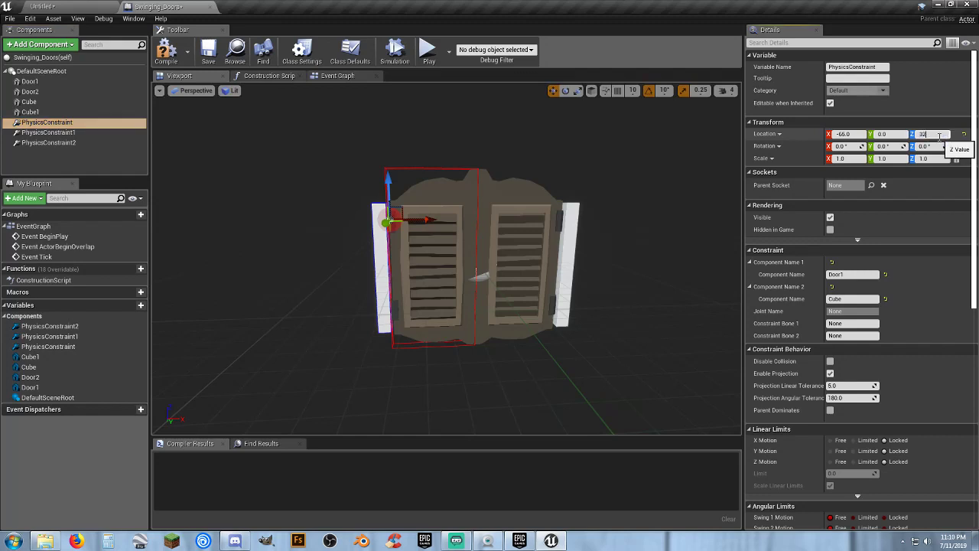
pyautogui.press('Return')
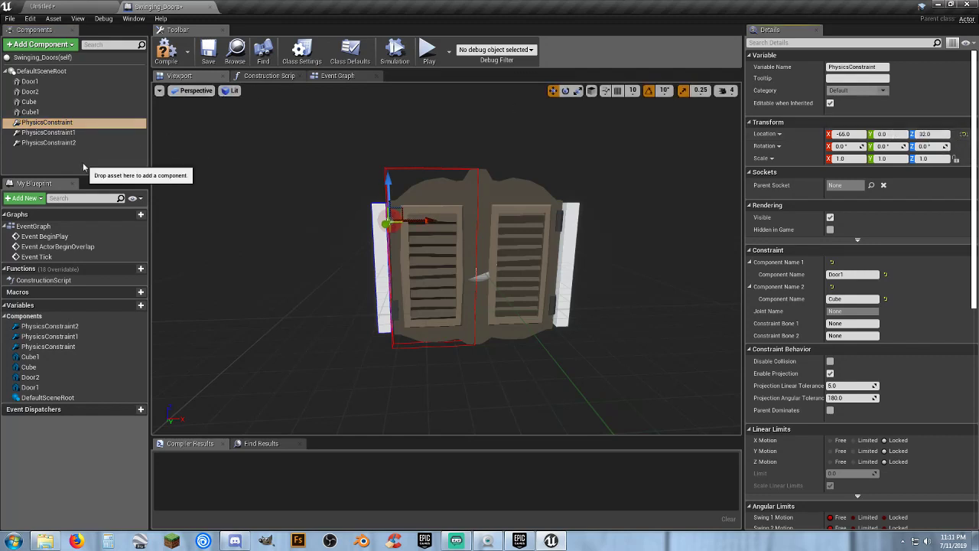
# Link Door2's upper hinge constraint to Door2 as Component Name 1 and Cube1 as Component Name 2.
pyautogui.click(48, 142)
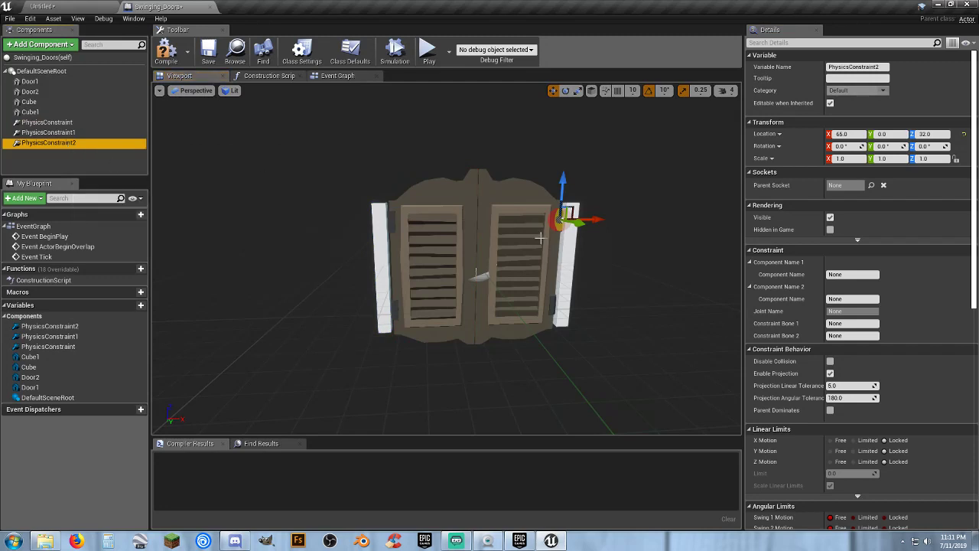
pyautogui.click(498, 196)
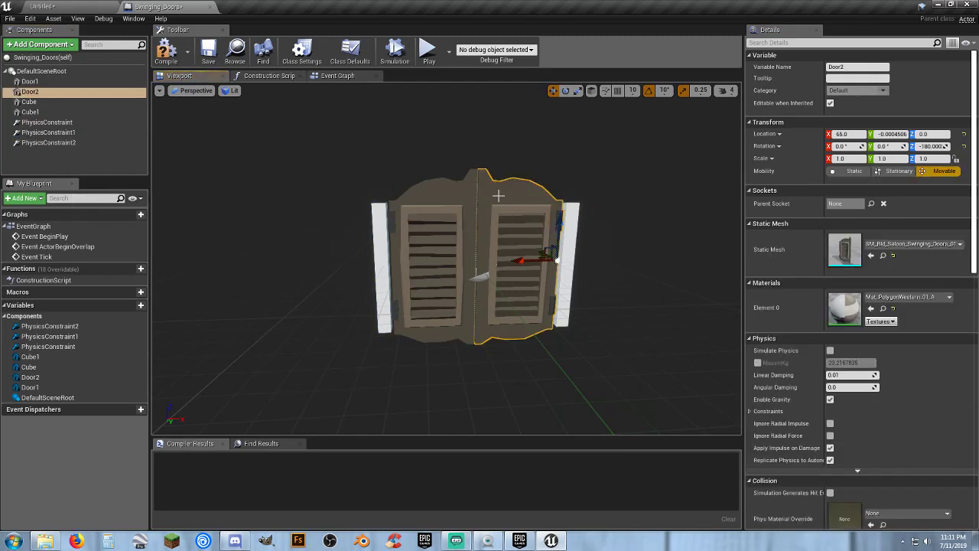
pyautogui.click(31, 111)
pyautogui.click(53, 144)
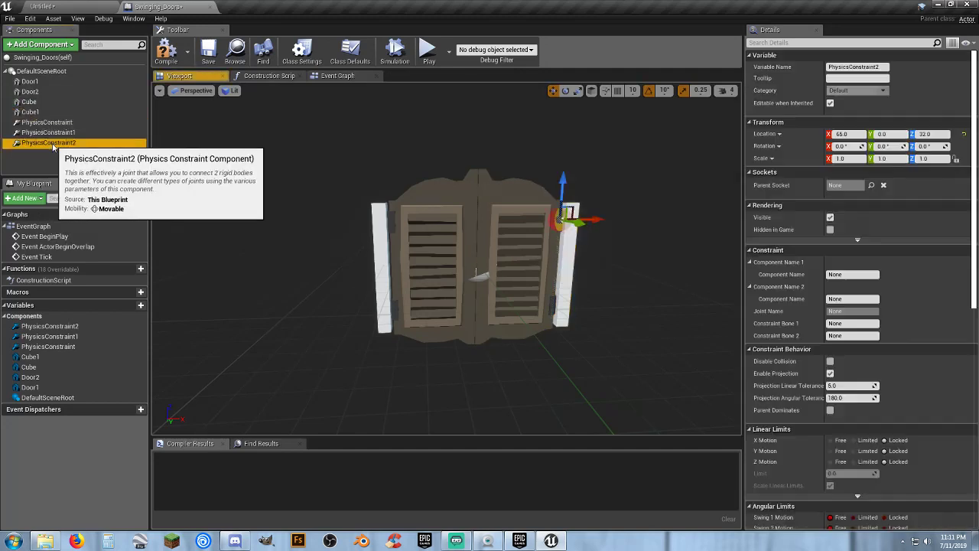
pyautogui.click(848, 274)
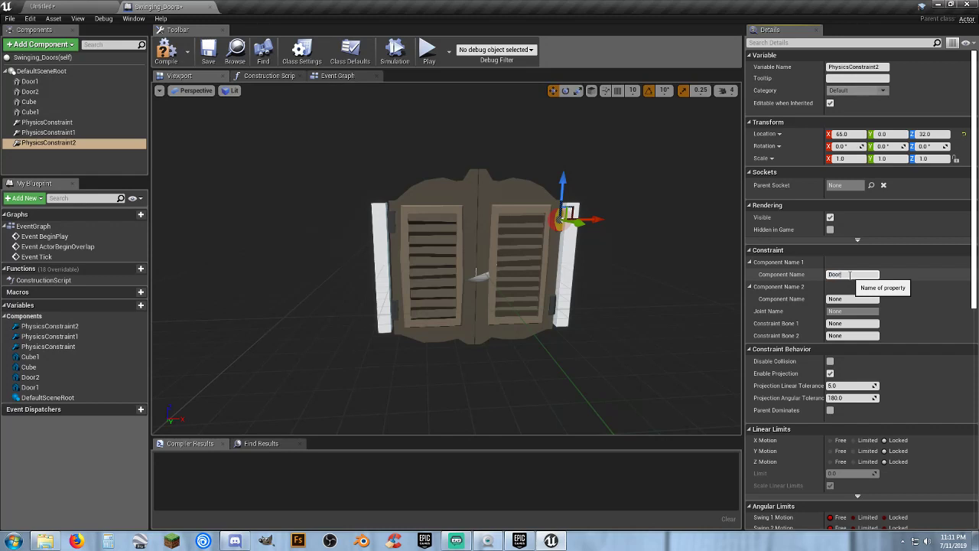
pyautogui.press('Return')
pyautogui.press('Tab')
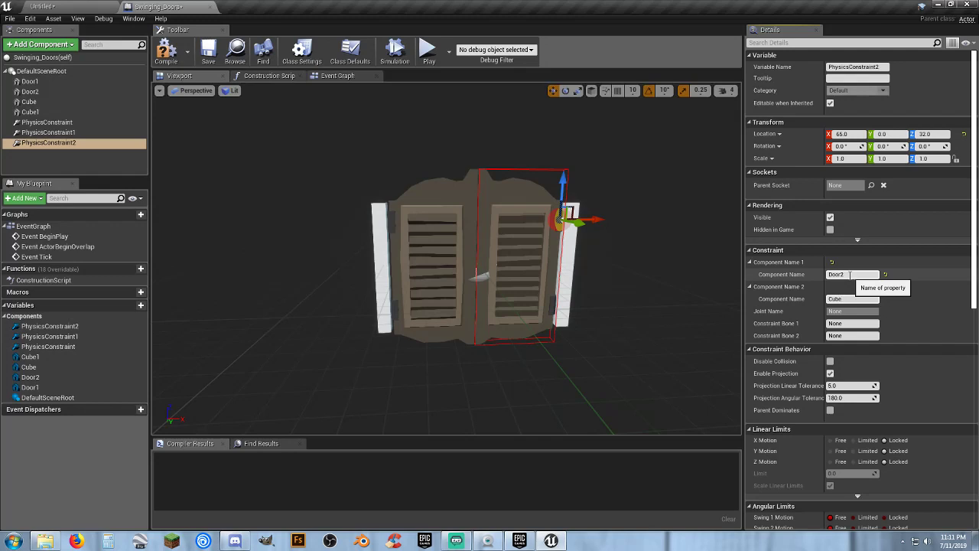
pyautogui.press('Return')
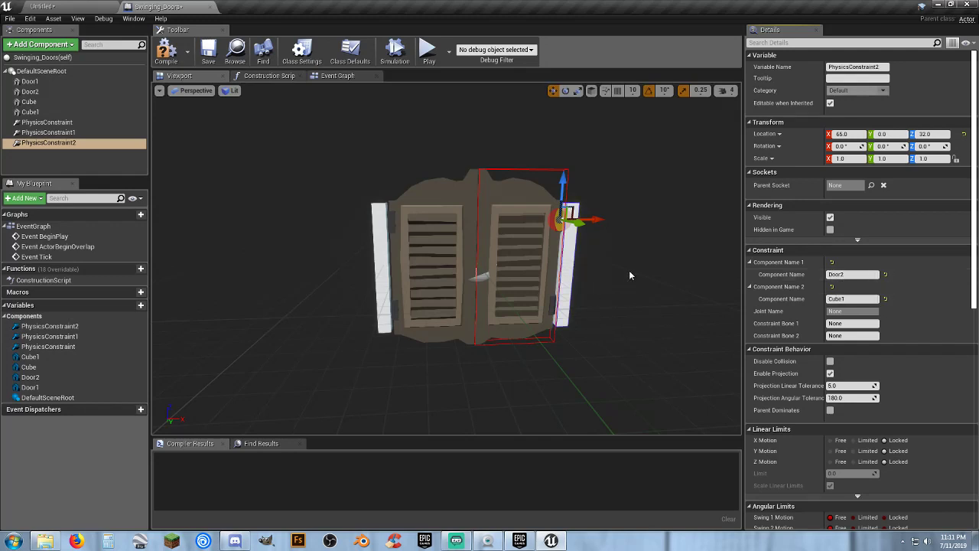
# Duplicate Door2's upper hinge constraint and place the copy at the lower hinge with a Z location of -40.
pyautogui.click(49, 145)
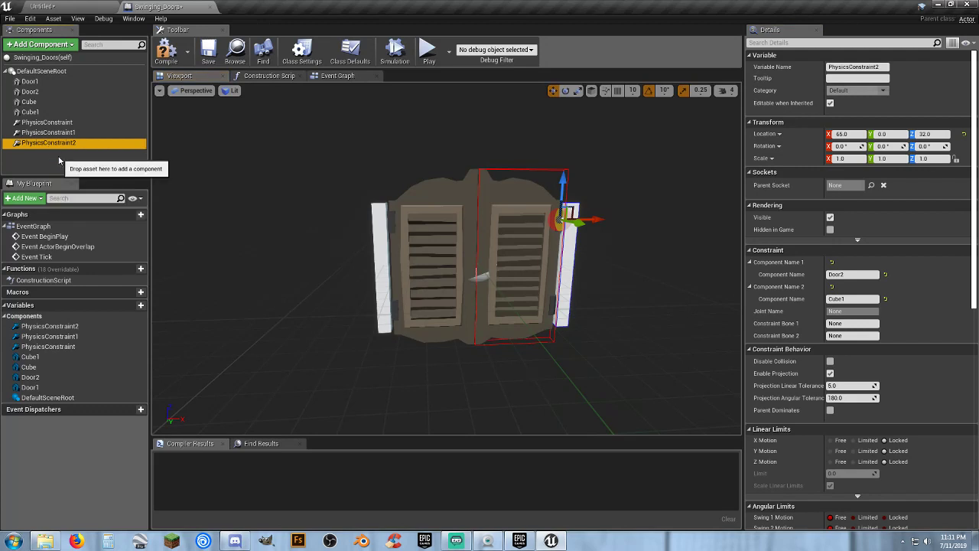
pyautogui.hotkey('ctrl', 'w')
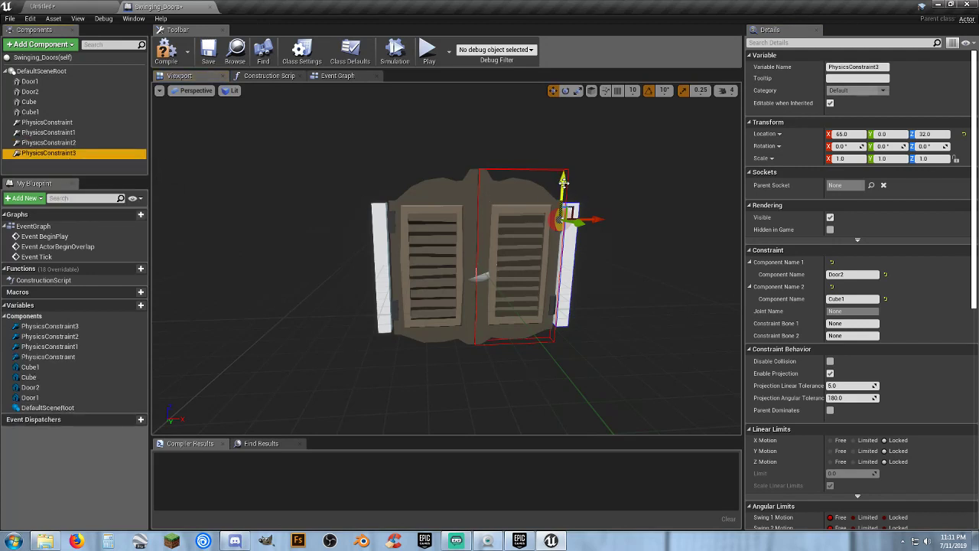
pyautogui.moveTo(563, 182); pyautogui.dragTo(570, 275)
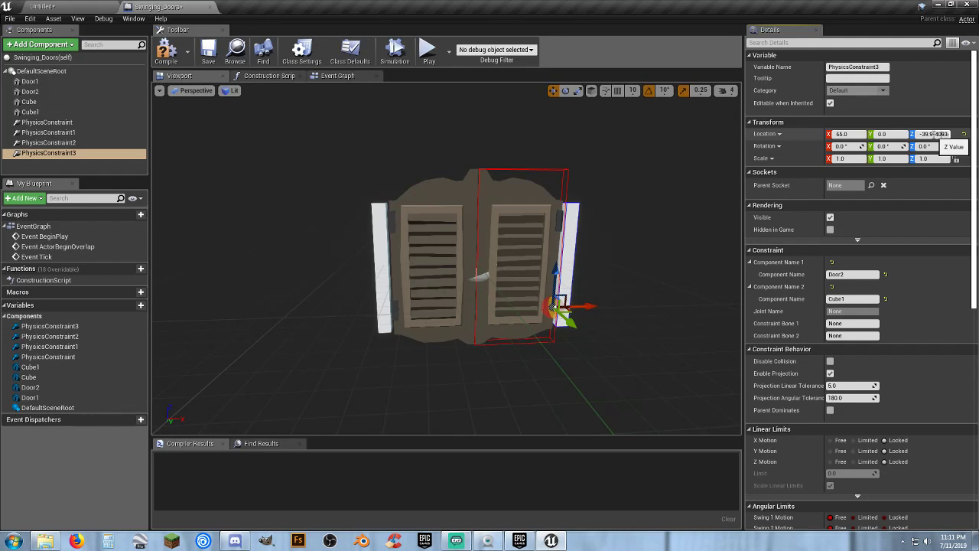
pyautogui.moveTo(939, 134); pyautogui.dragTo(934, 134)
pyautogui.click(933, 134)
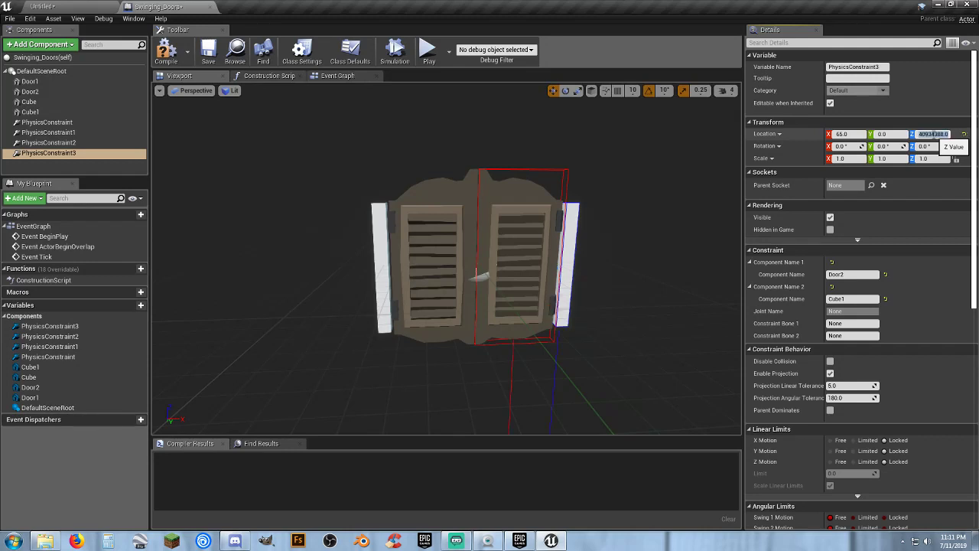
pyautogui.write('-40')
pyautogui.press('Return')
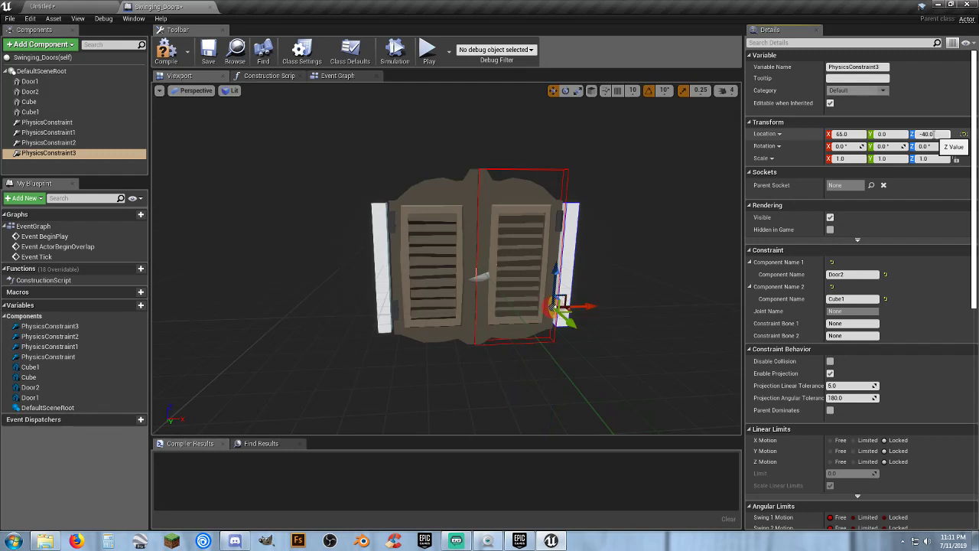
# Set Door1's lower hinge constraint location to -66 in X, 0 in Y and -40 in Z, and compare it with the other constraints.
pyautogui.click(49, 132)
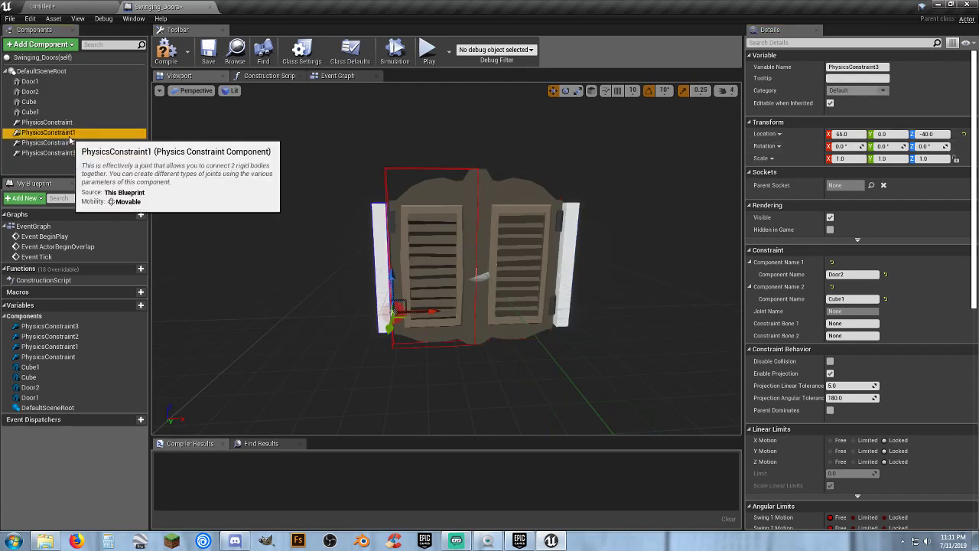
pyautogui.click(925, 134)
pyautogui.write('-')
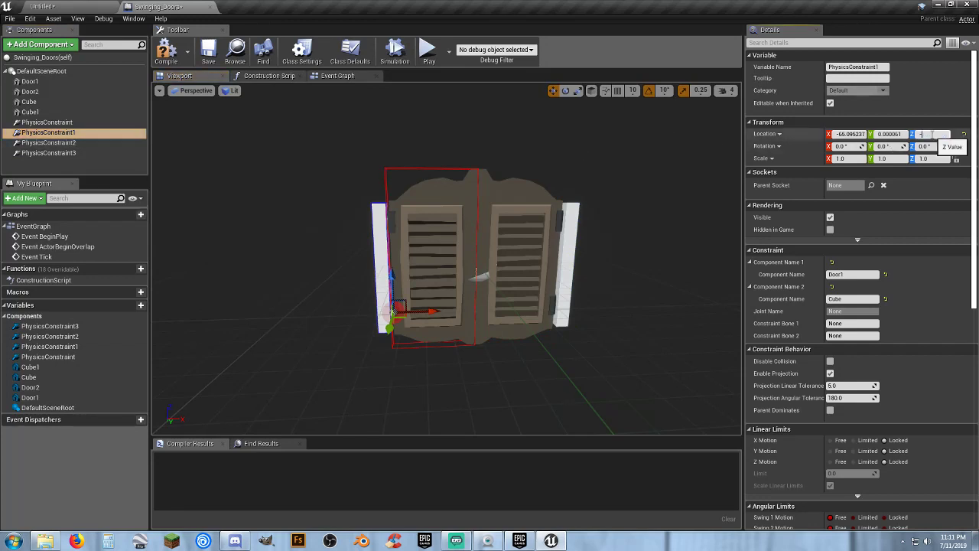
pyautogui.write('40.0')
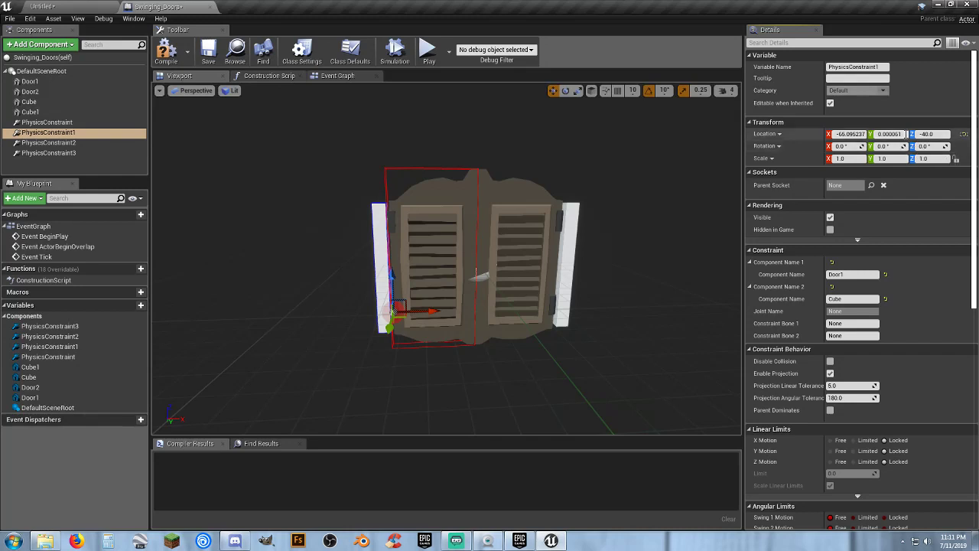
pyautogui.click(895, 134)
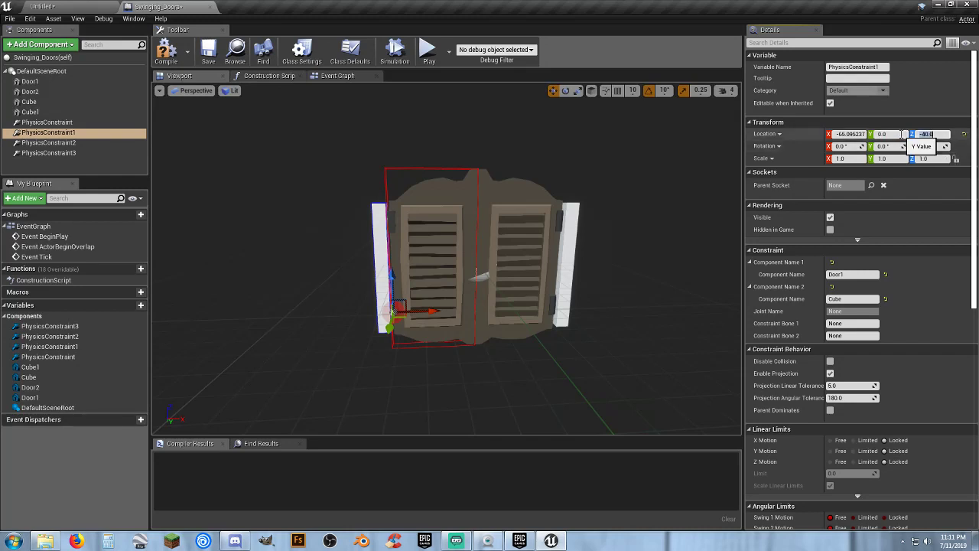
pyautogui.click(855, 134)
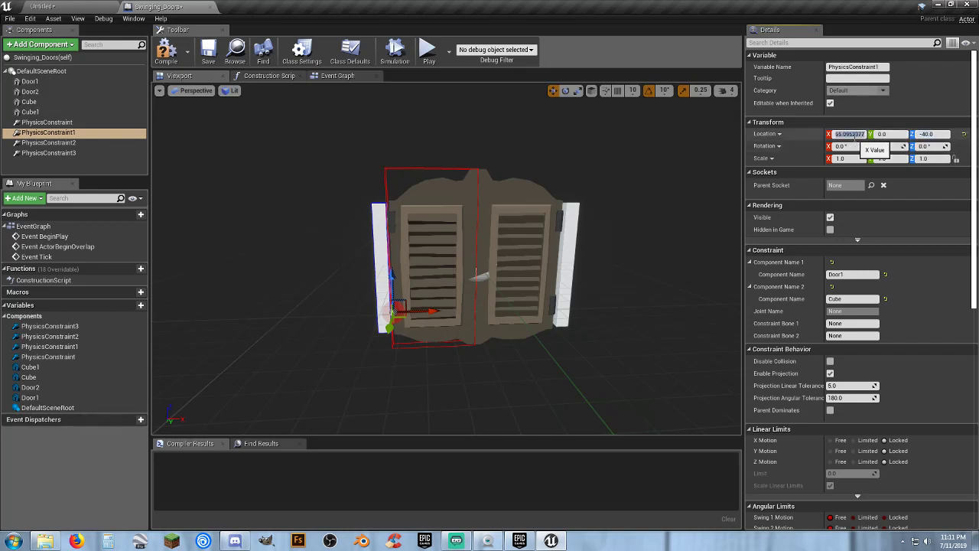
pyautogui.write('-65.0')
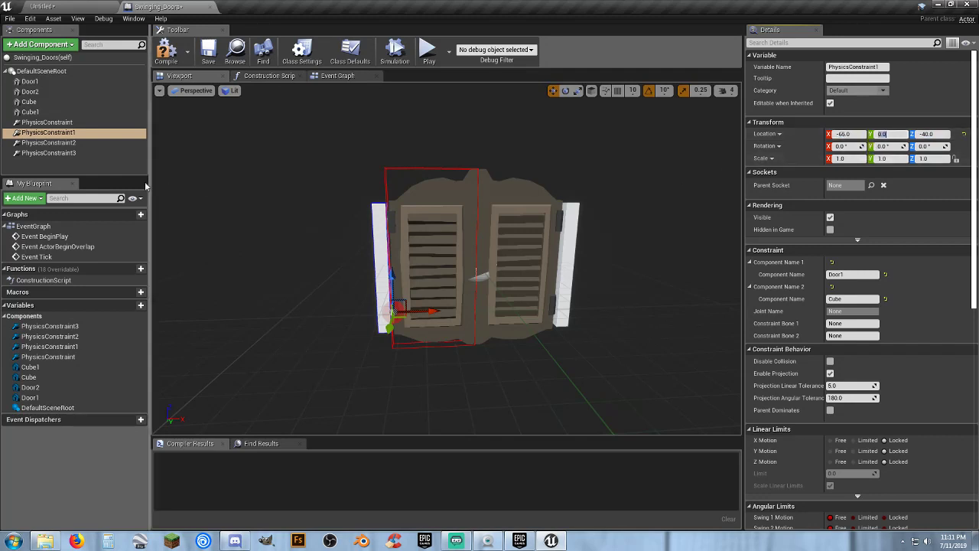
pyautogui.click(65, 154)
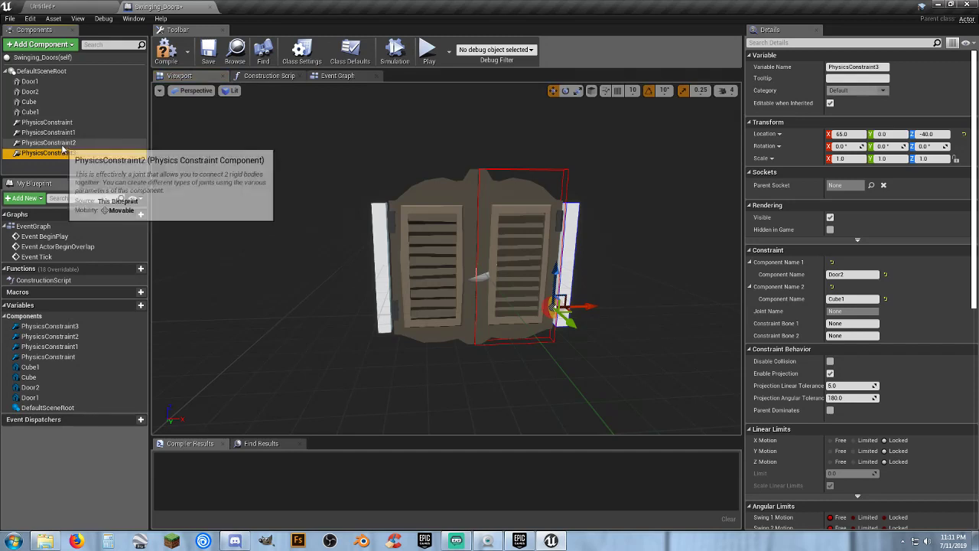
pyautogui.click(62, 134)
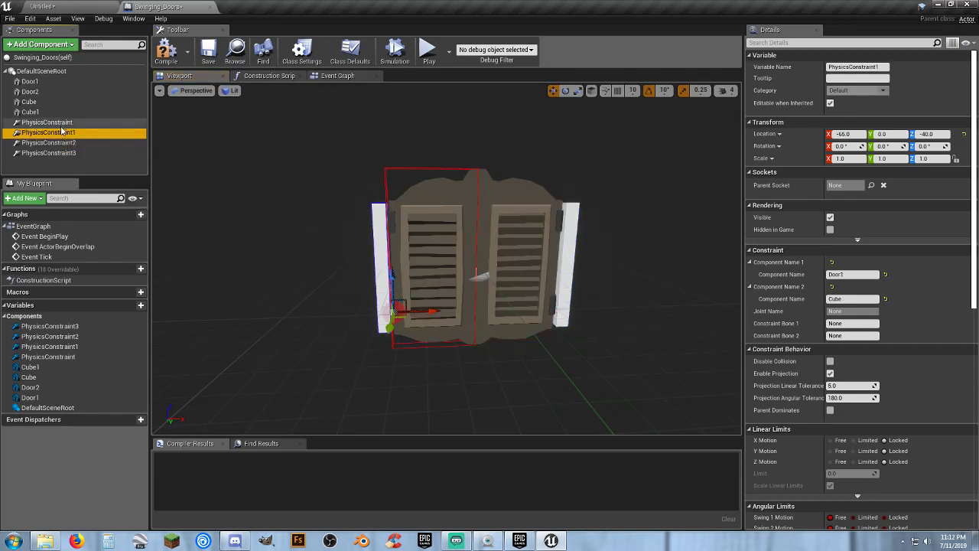
pyautogui.click(62, 124)
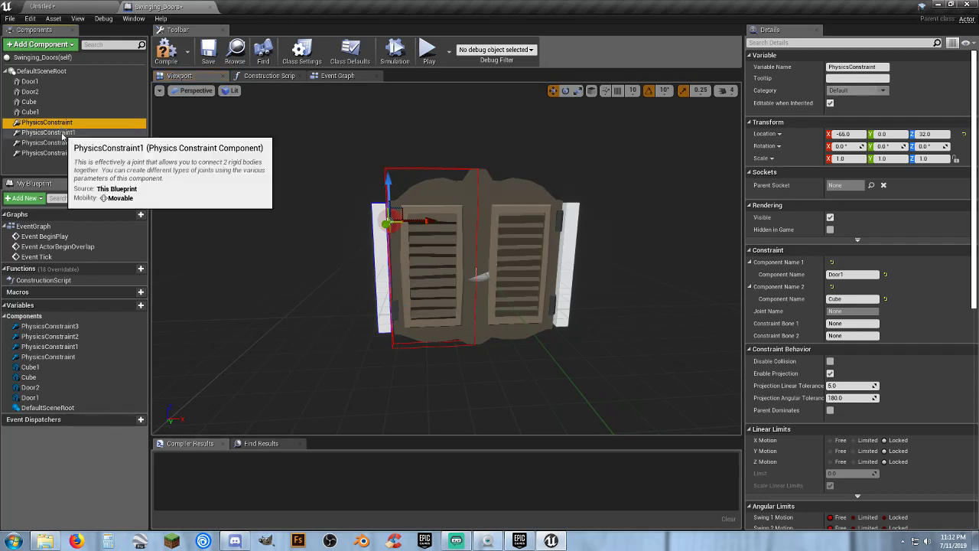
pyautogui.click(63, 133)
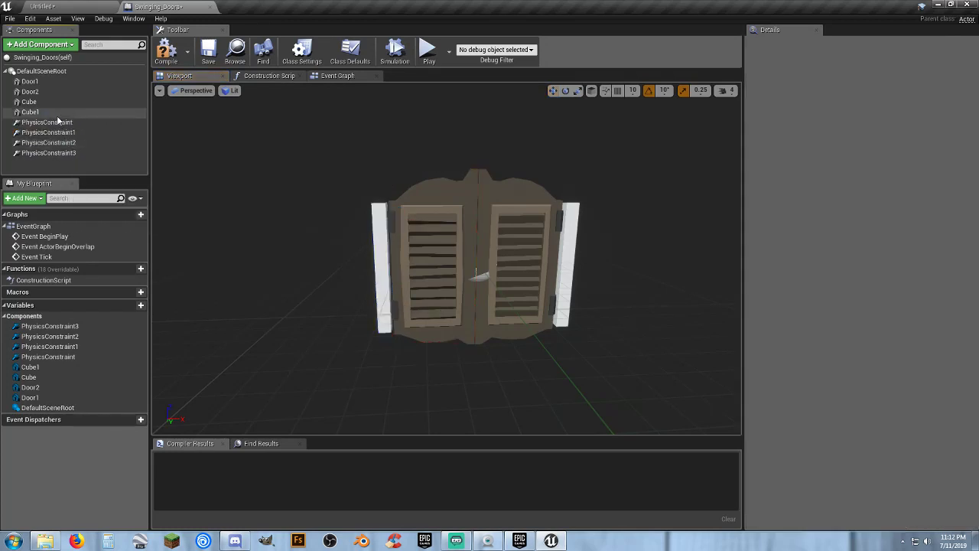
# Make the Cube and Cube1 posts not visible, and compile and save the blueprint.
pyautogui.click(31, 102)
pyautogui.scroll(-4, 813, 330)
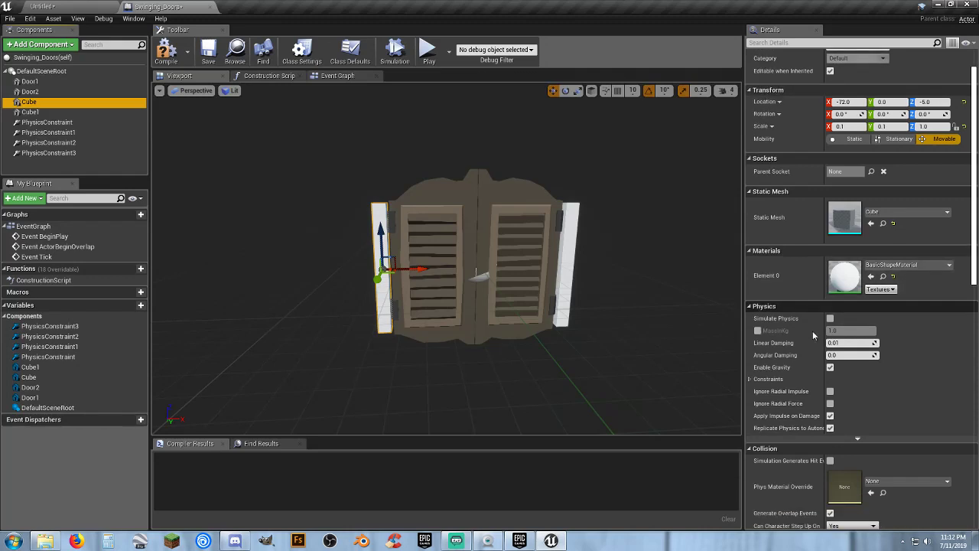
pyautogui.scroll(-3, 803, 346)
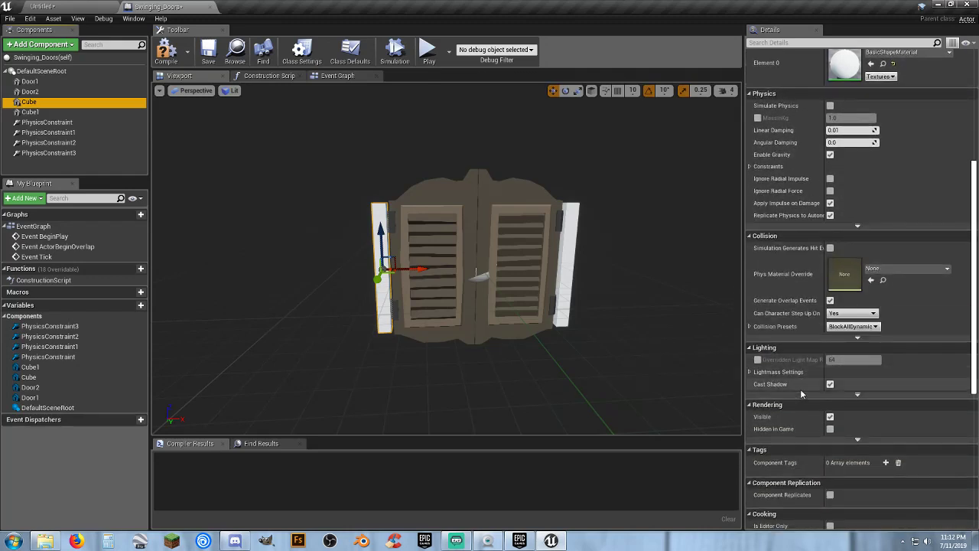
pyautogui.click(830, 417)
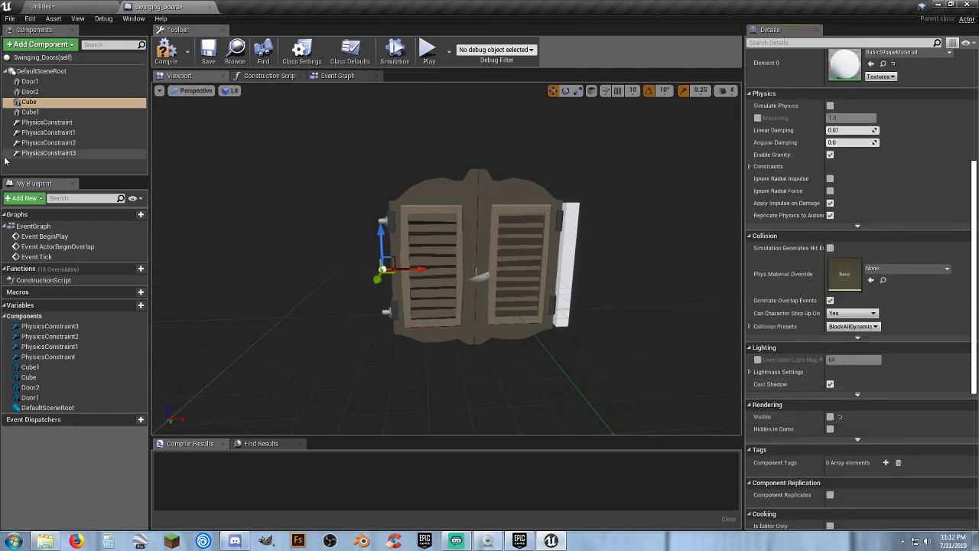
pyautogui.click(31, 112)
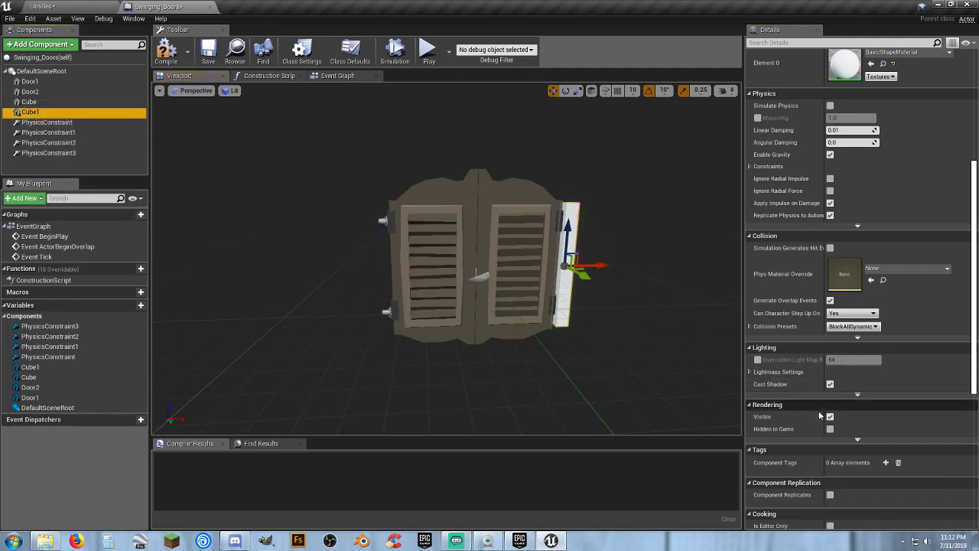
pyautogui.click(829, 417)
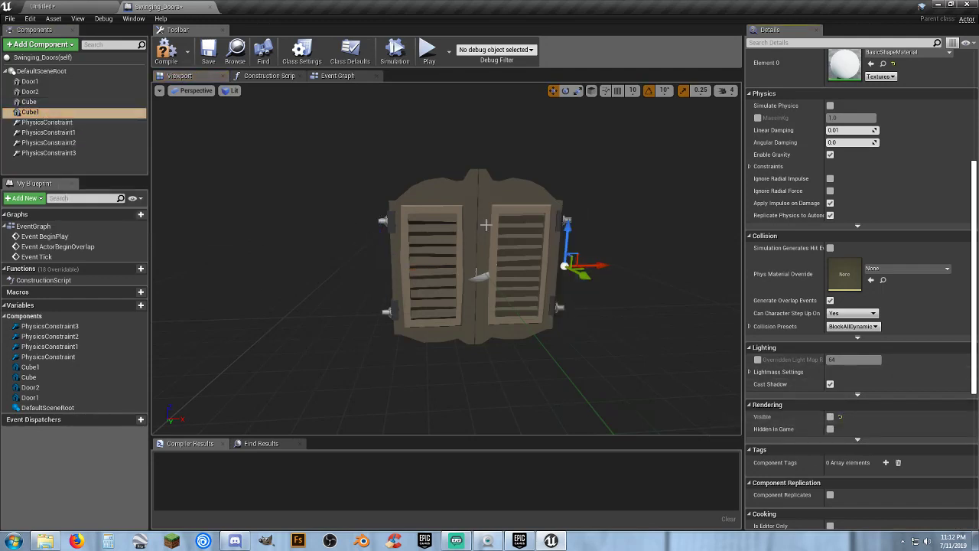
pyautogui.click(166, 51)
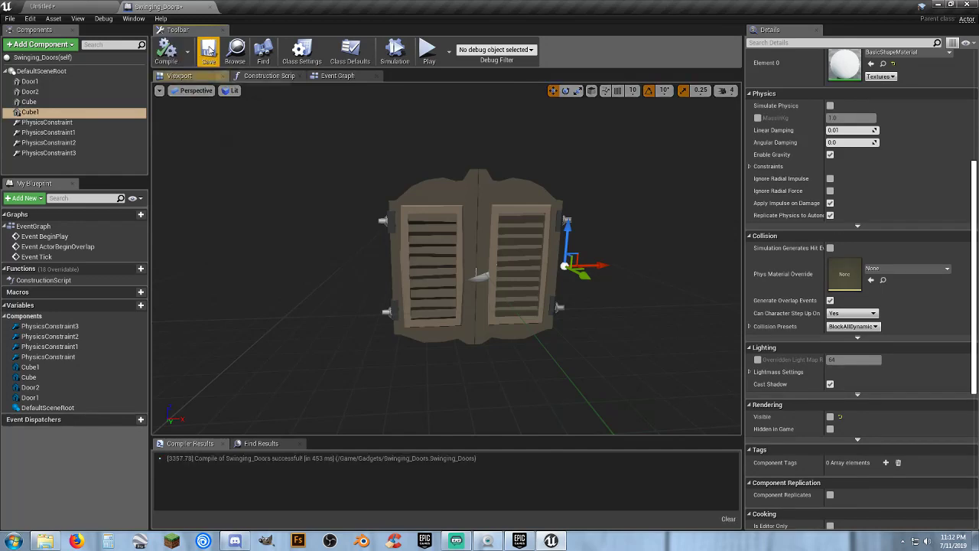
pyautogui.click(208, 50)
# Place the Swinging_Doors blueprint from the Gadgets folder into the level, on the floor in front of the saloon.
pyautogui.click(46, 6)
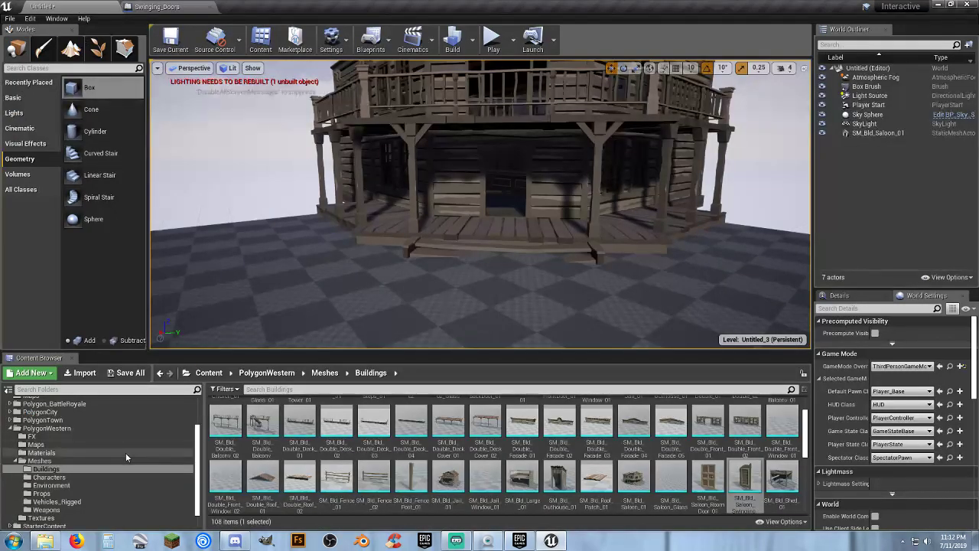
pyautogui.scroll(3, 86, 460)
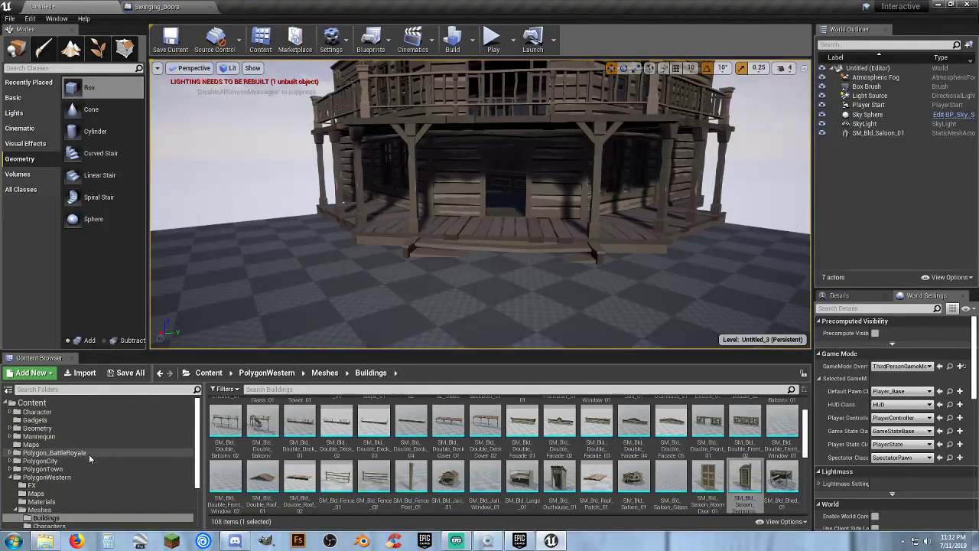
pyautogui.click(46, 422)
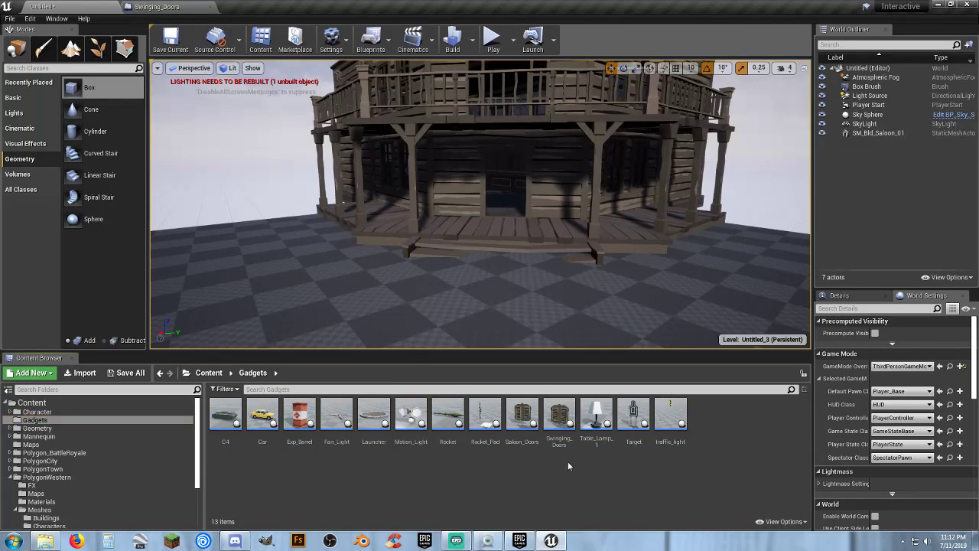
pyautogui.moveTo(559, 416); pyautogui.dragTo(516, 281)
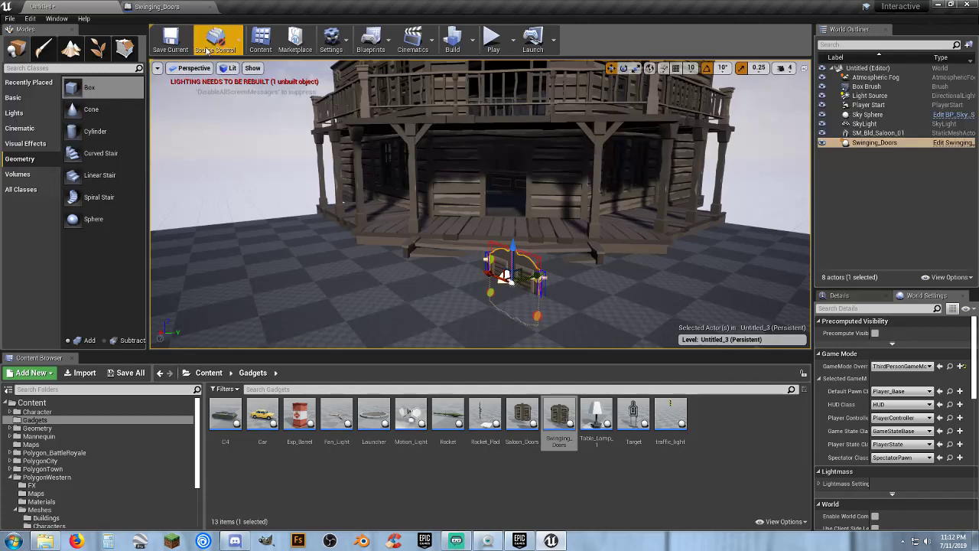
# Raise all doors, cubes and physics constraints together in the Swinging_Doors blueprint and check the placed doors' height in the level.
pyautogui.click(157, 7)
pyautogui.click(57, 83)
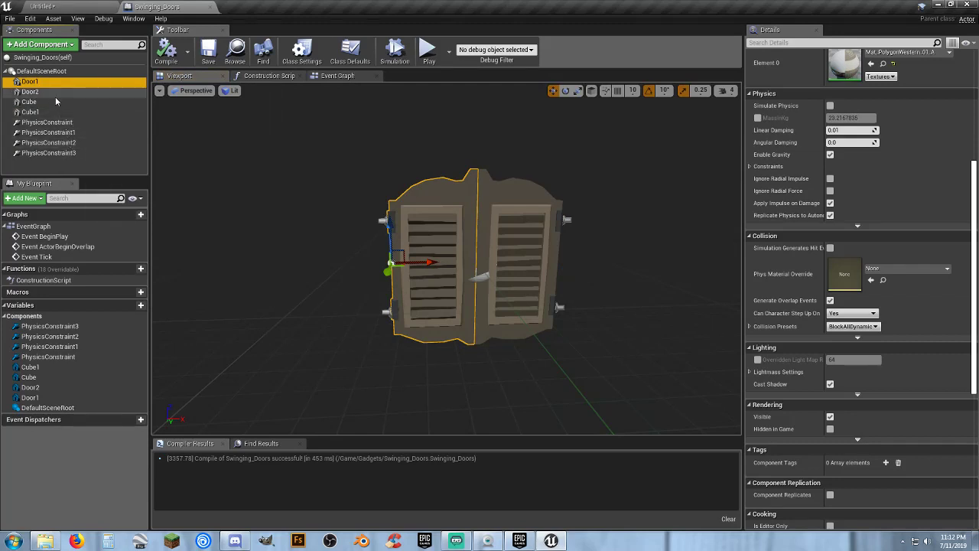
pyautogui.keyDown('shift'); pyautogui.click(61, 154); pyautogui.keyUp('shift')
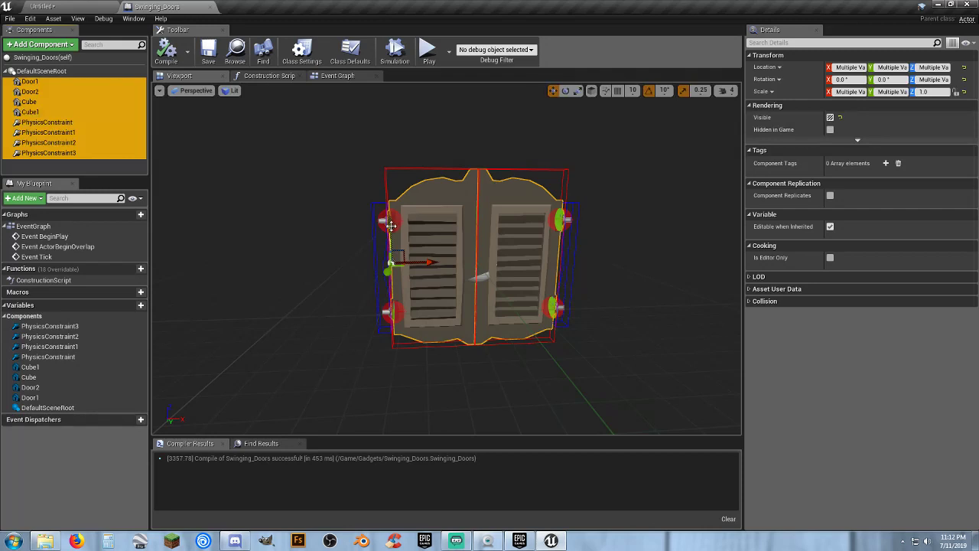
pyautogui.moveTo(390, 226); pyautogui.dragTo(385, 163)
pyautogui.click(65, 5)
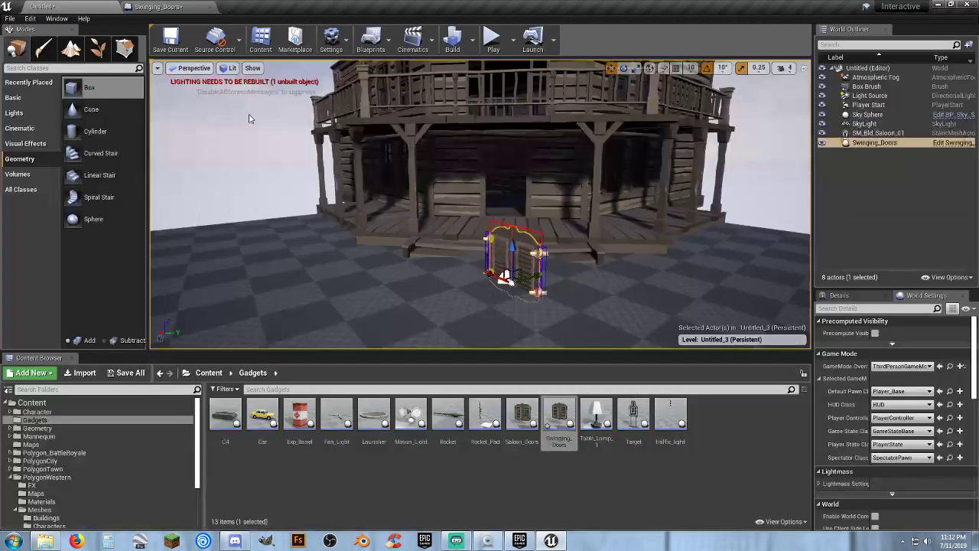
pyautogui.click(158, 9)
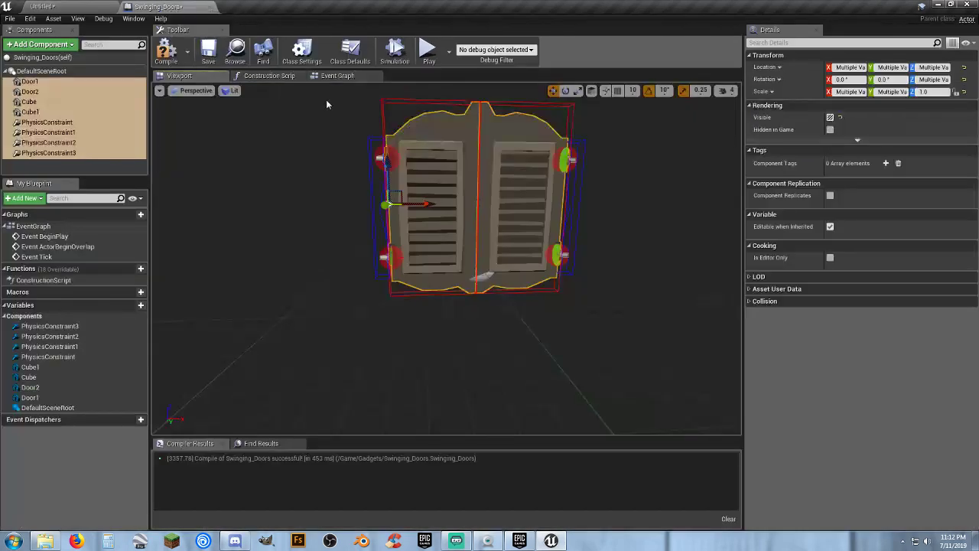
# Raise the doors, posts and constraints further in the blueprint and playtest the placed doors by walking the character into them.
pyautogui.moveTo(389, 173); pyautogui.dragTo(389, 103)
pyautogui.click(92, 6)
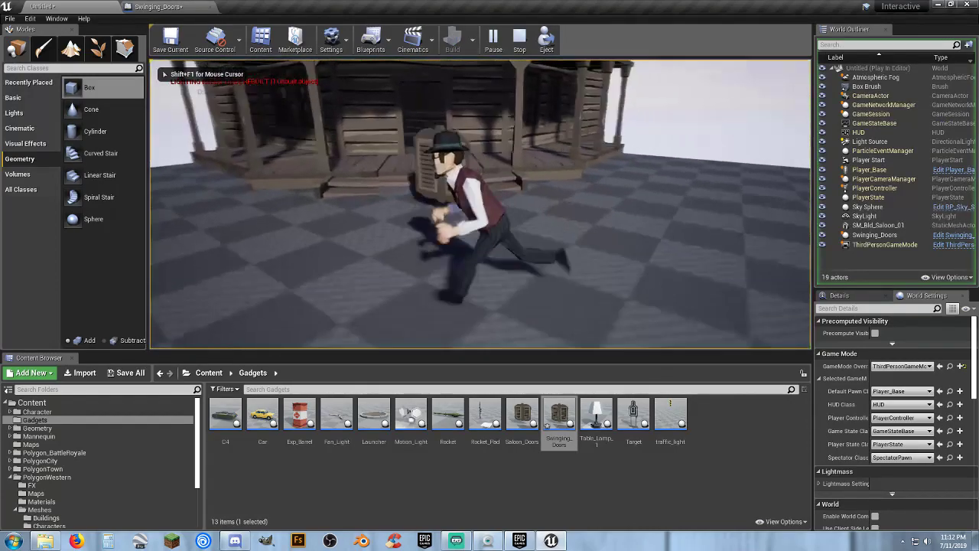
pyautogui.press('w')
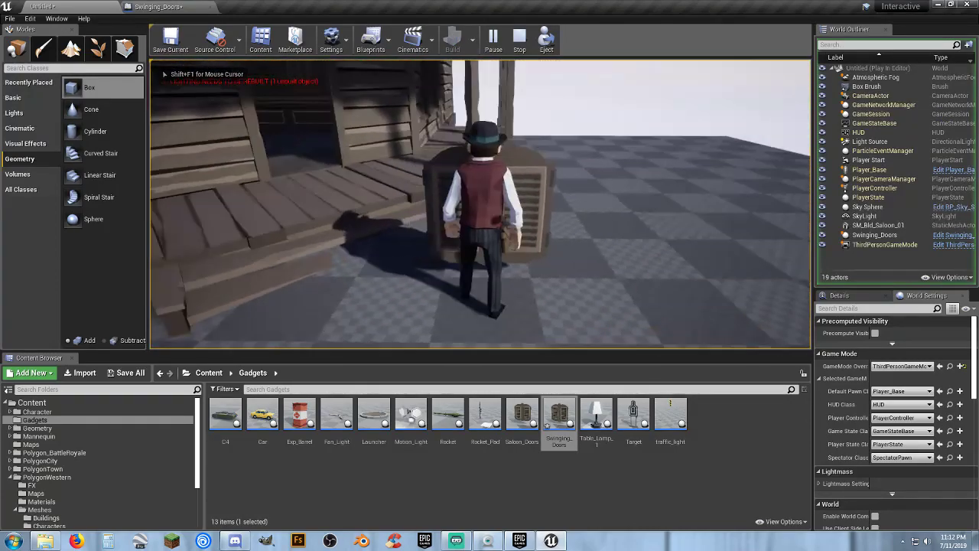
pyautogui.press('s')
pyautogui.press('w')
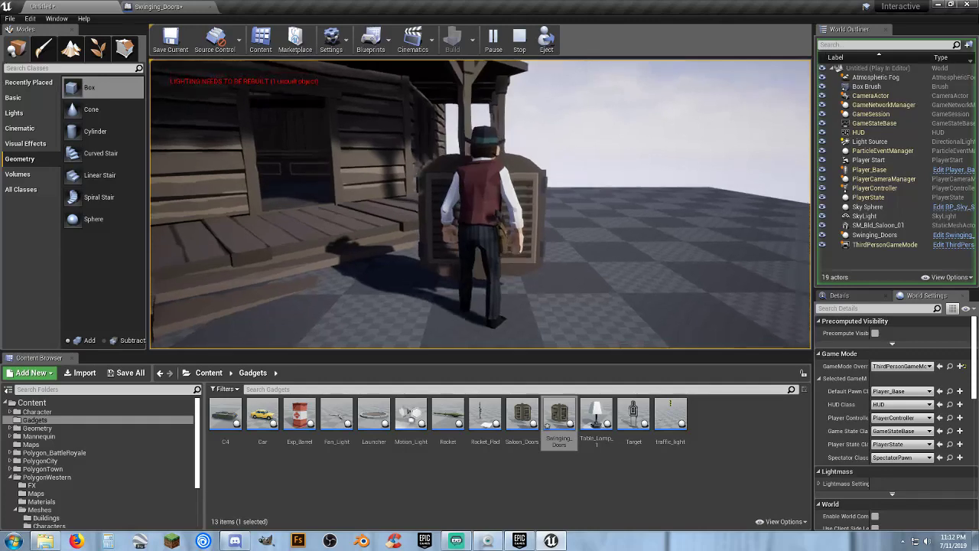
pyautogui.press('s')
pyautogui.press('Escape')
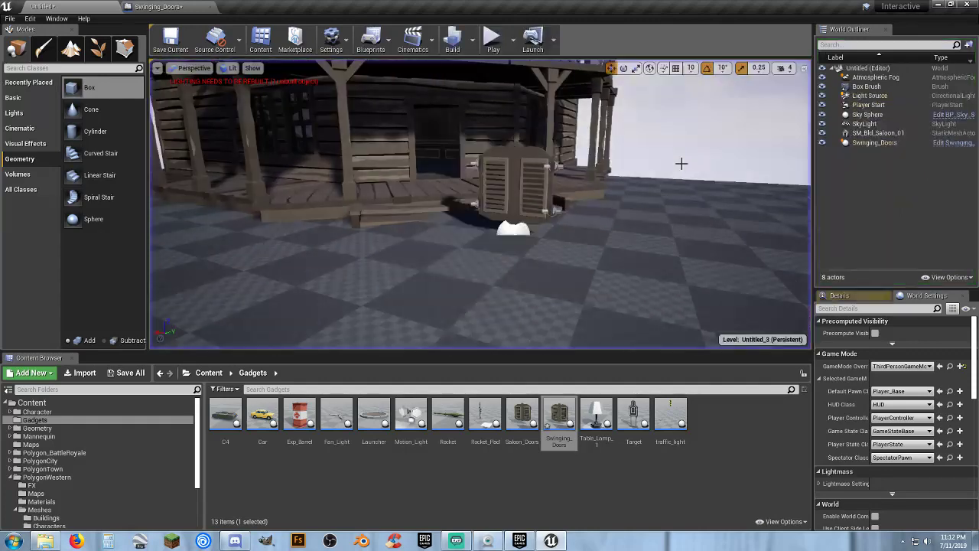
# Enable Simulate Physics on Door1 and Door2 with a mass of 100 kg, and compile and save the Swinging_Doors blueprint.
pyautogui.click(158, 6)
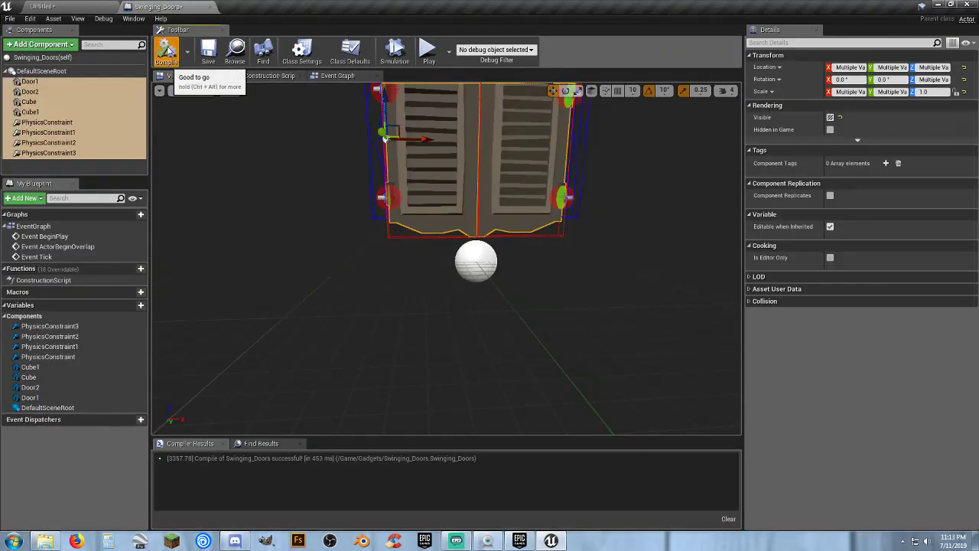
pyautogui.click(167, 52)
pyautogui.click(90, 166)
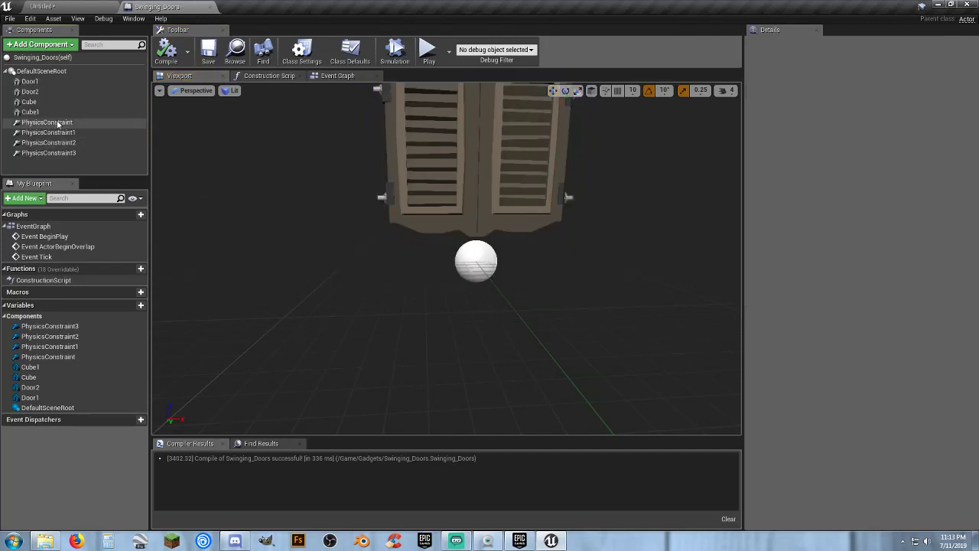
pyautogui.click(49, 81)
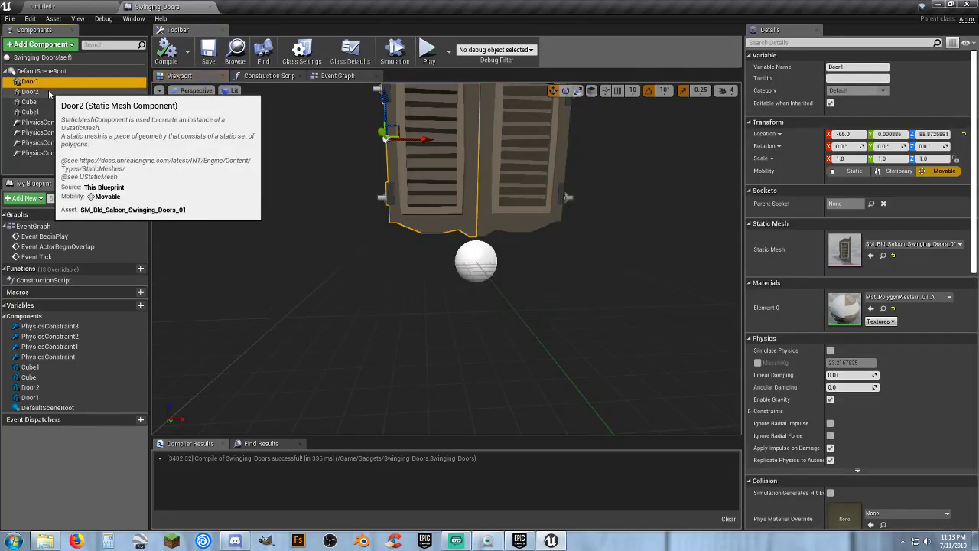
pyautogui.keyDown('ctrl'); pyautogui.click(48, 92); pyautogui.keyUp('ctrl')
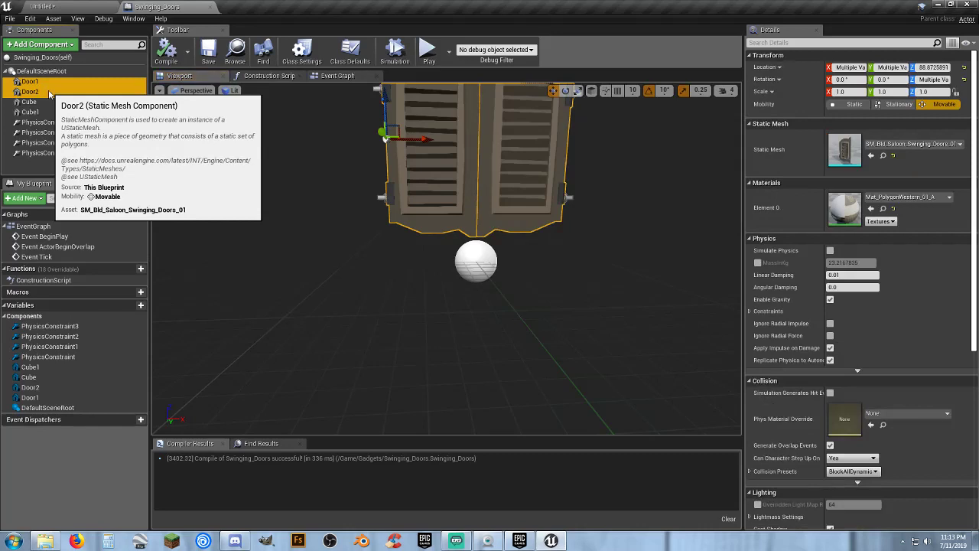
pyautogui.scroll(-3, 922, 279)
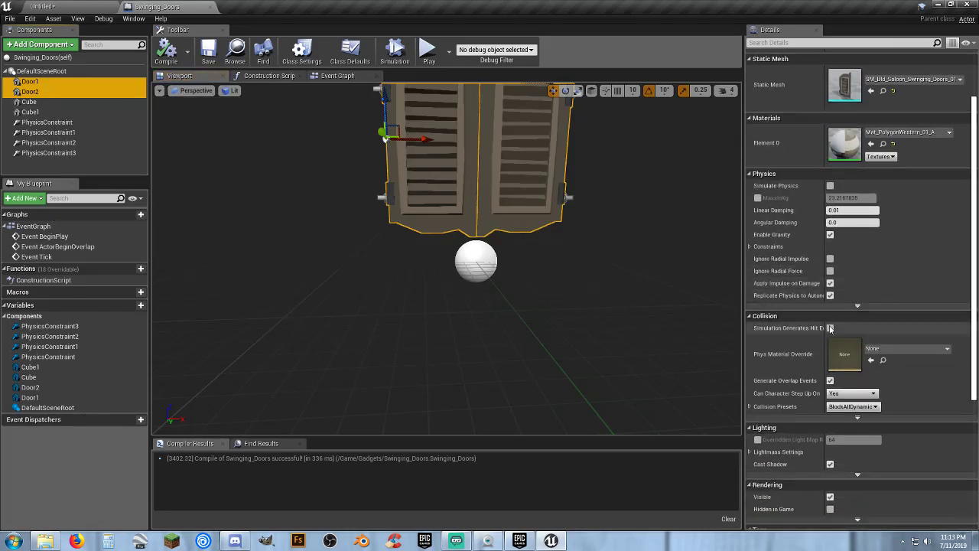
pyautogui.click(831, 188)
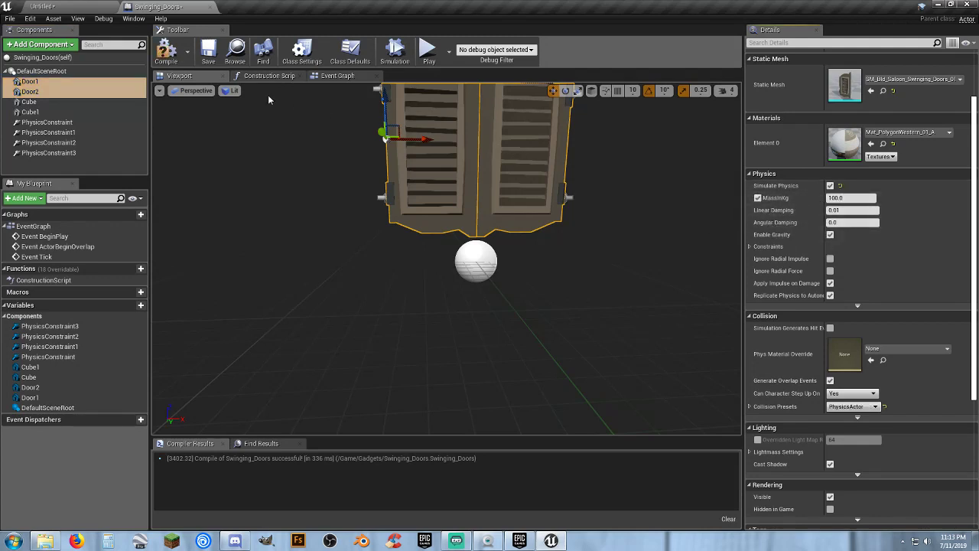
pyautogui.click(166, 51)
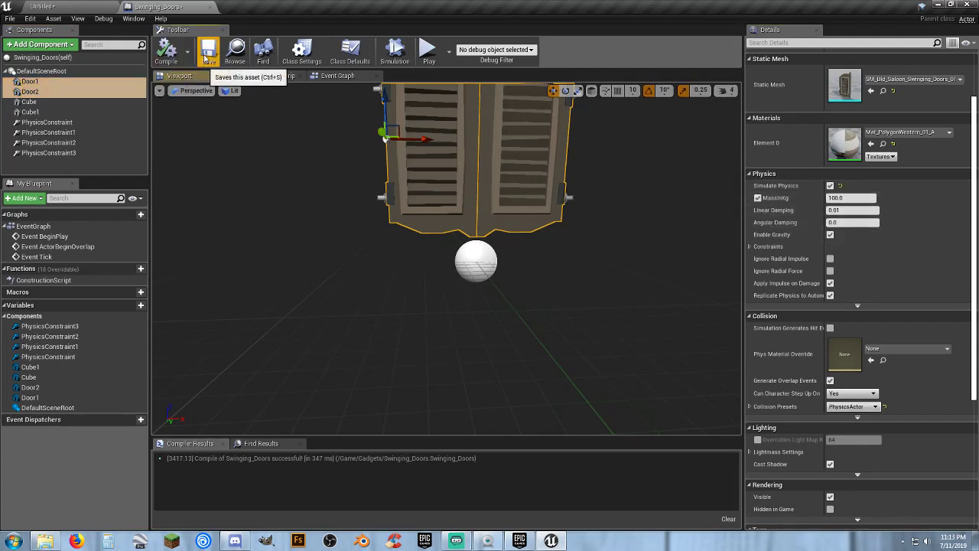
# Playtest the level by walking the character back and forth through the physics doors in front of the saloon.
pyautogui.click(93, 7)
pyautogui.click(494, 38)
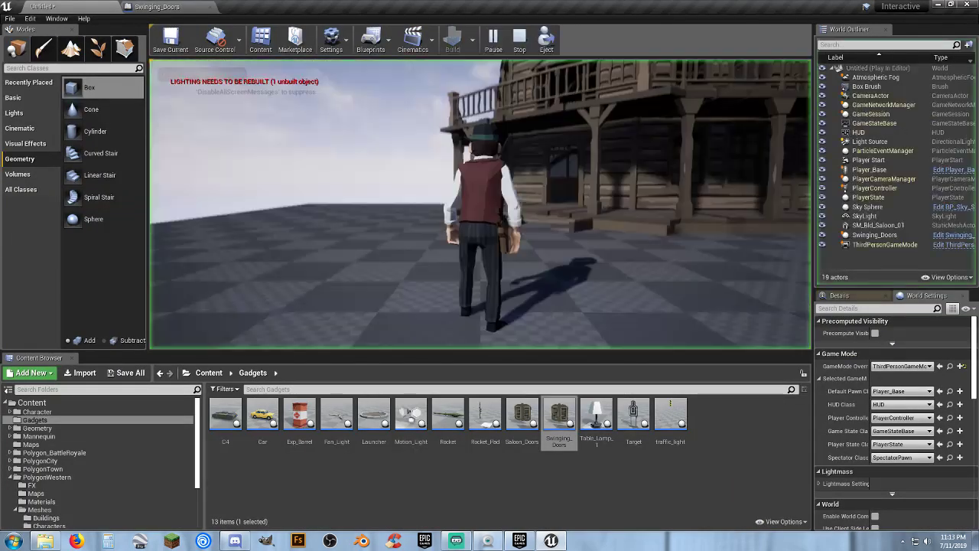
pyautogui.press('w')
pyautogui.press('a')
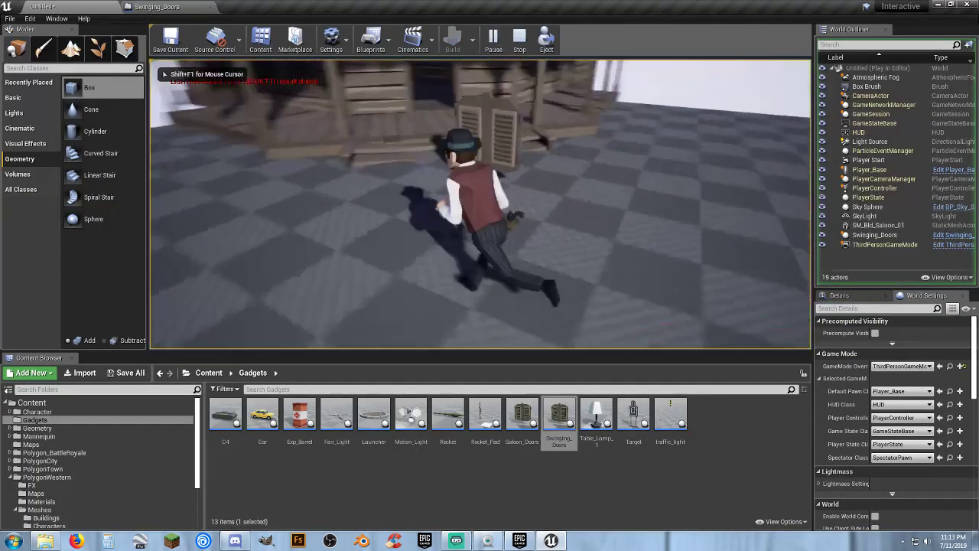
pyautogui.press('w')
pyautogui.press('s')
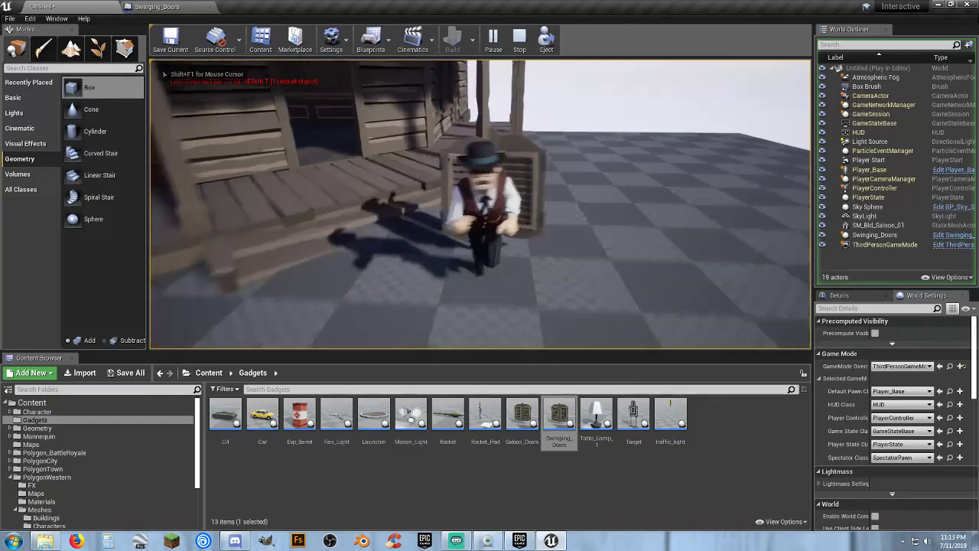
pyautogui.press('d')
pyautogui.press('w')
pyautogui.press('d')
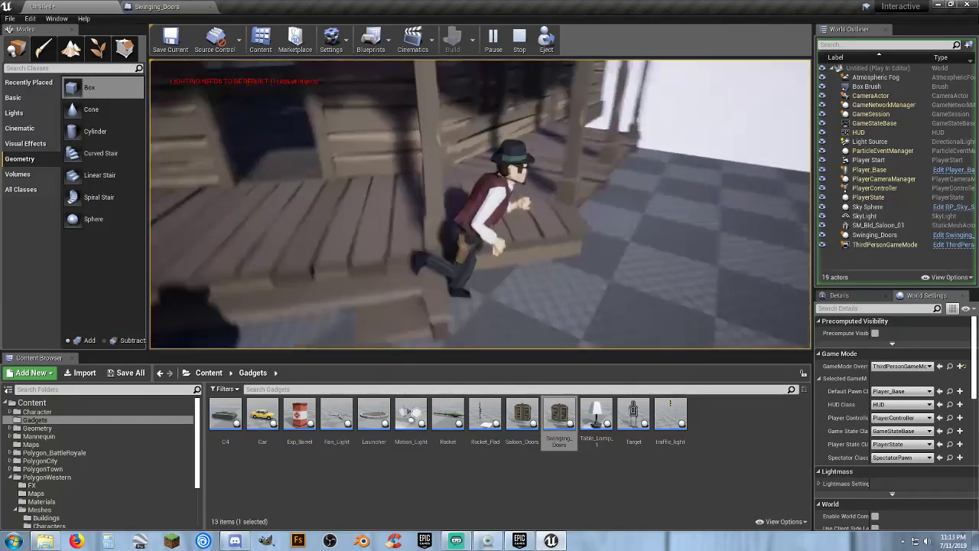
pyautogui.press('a')
pyautogui.press('s')
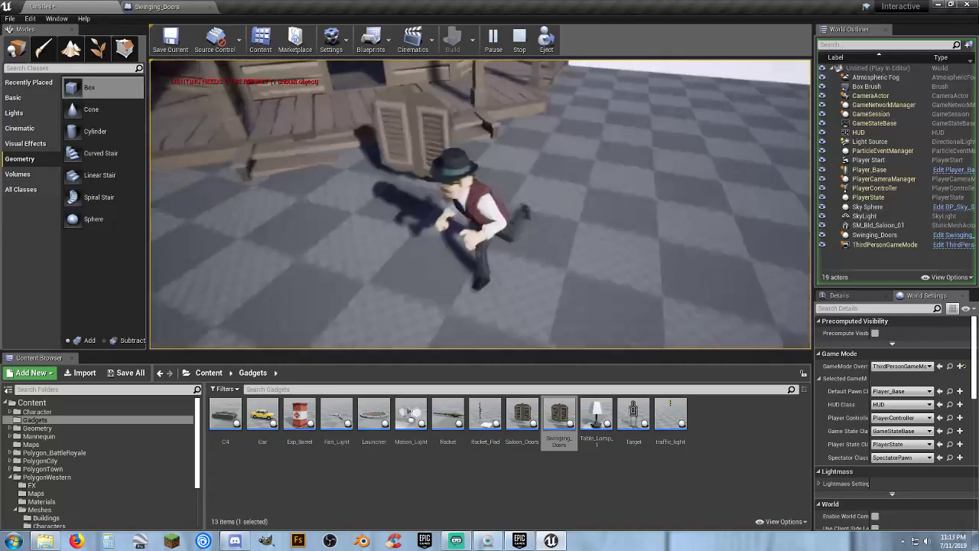
pyautogui.press('w')
pyautogui.press('a')
pyautogui.press('w')
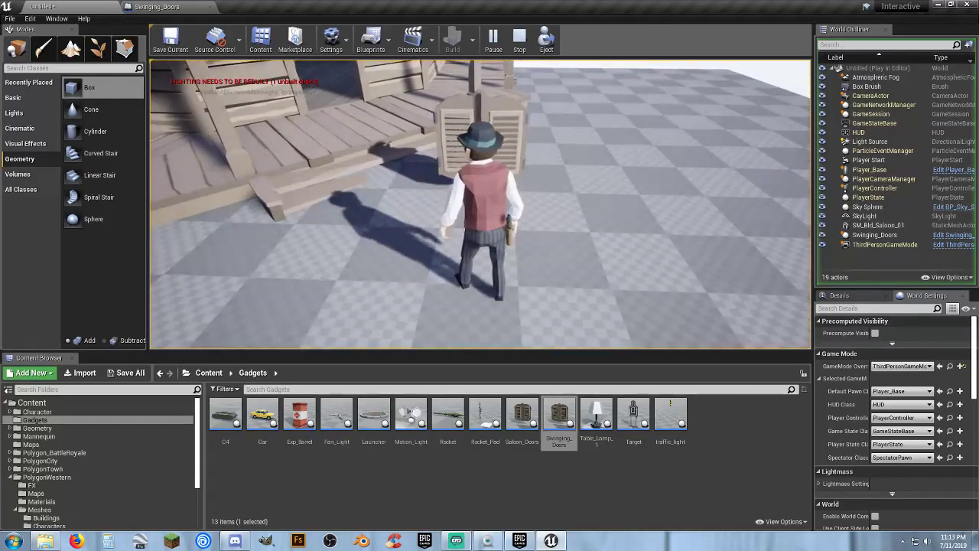
pyautogui.press('w')
pyautogui.press('d')
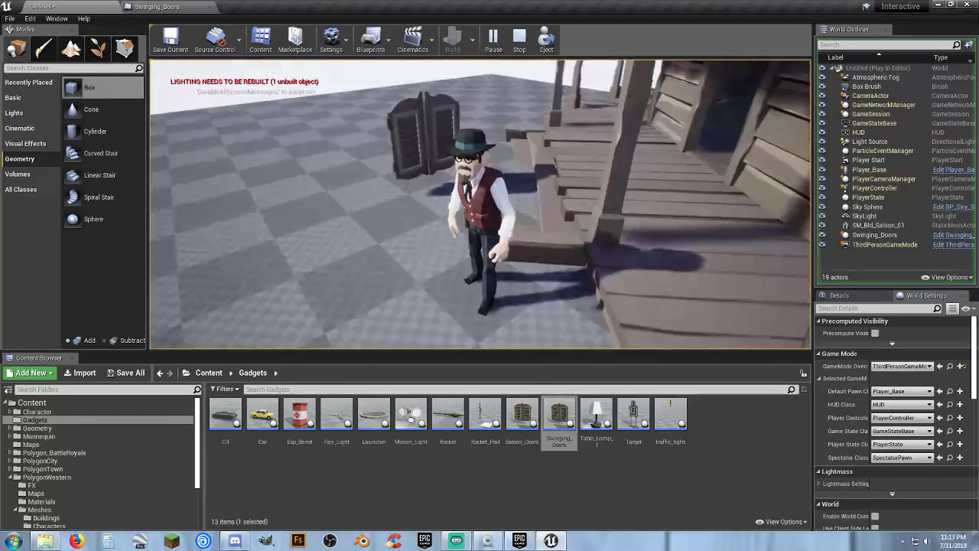
pyautogui.press('w')
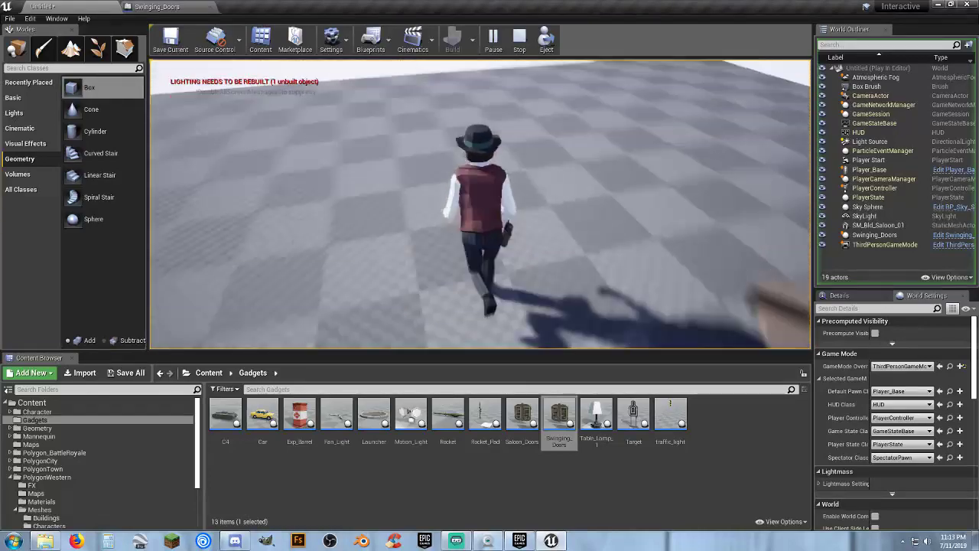
pyautogui.press('w')
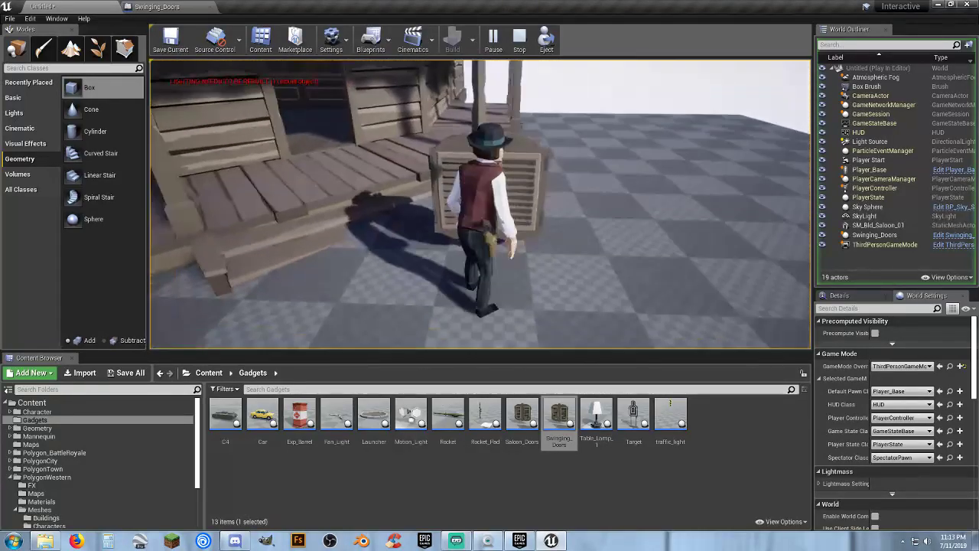
pyautogui.press('s')
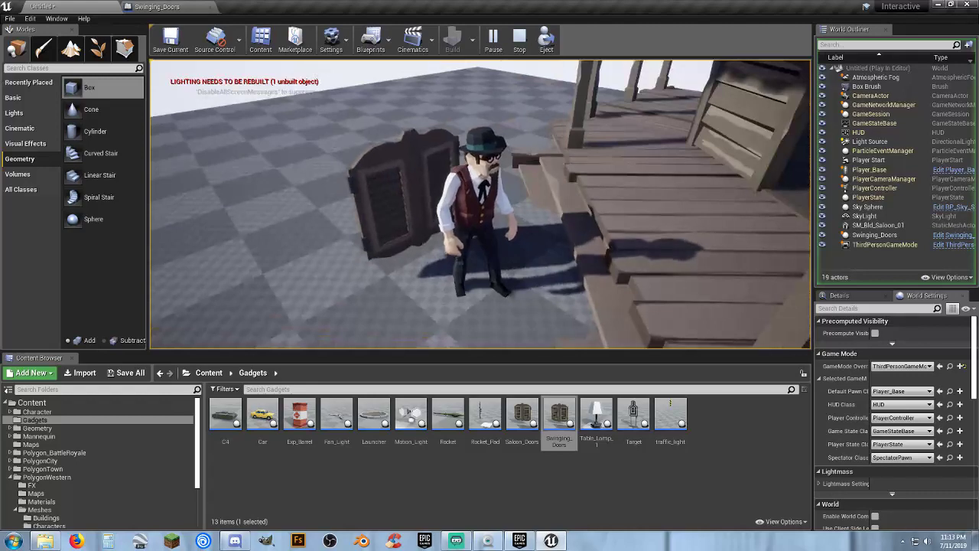
pyautogui.press('a')
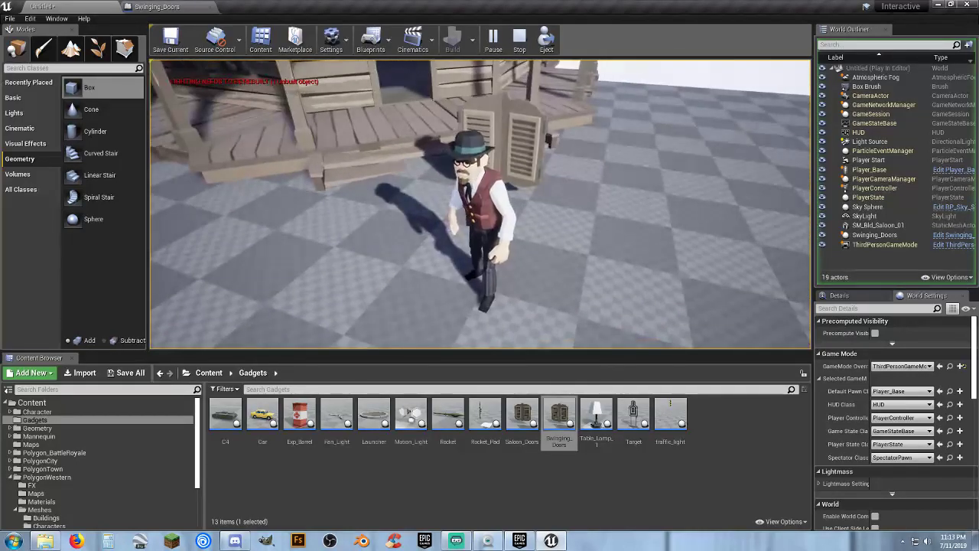
pyautogui.press('Escape')
# Delete the placed Swinging_Doors from the floor in front of the saloon.
pyautogui.click(519, 136)
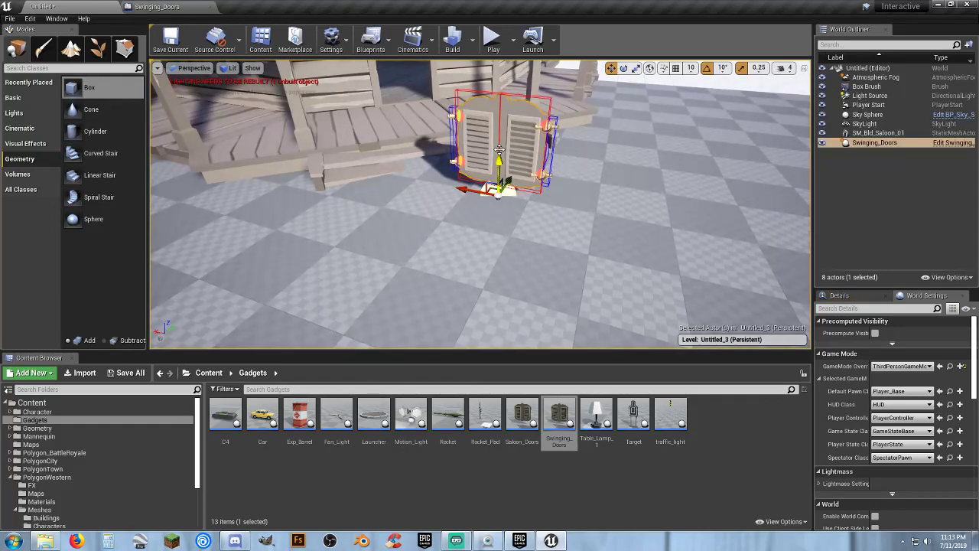
pyautogui.moveTo(498, 151); pyautogui.dragTo(403, 130)
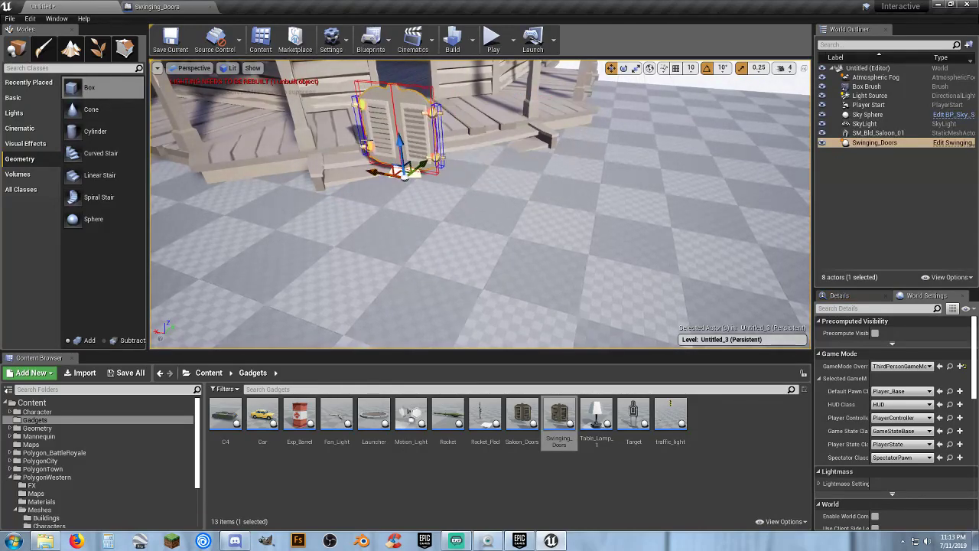
pyautogui.press('Delete')
# Place the Swinging_Doors blueprint from the Gadgets folder in the saloon's front doorway.
pyautogui.press('w')
pyautogui.moveTo(468, 179)
pyautogui.mouseDown(button='right')
pyautogui.moveTo(468, 153)
pyautogui.moveTo(468, 172)
pyautogui.mouseUp(button='right')
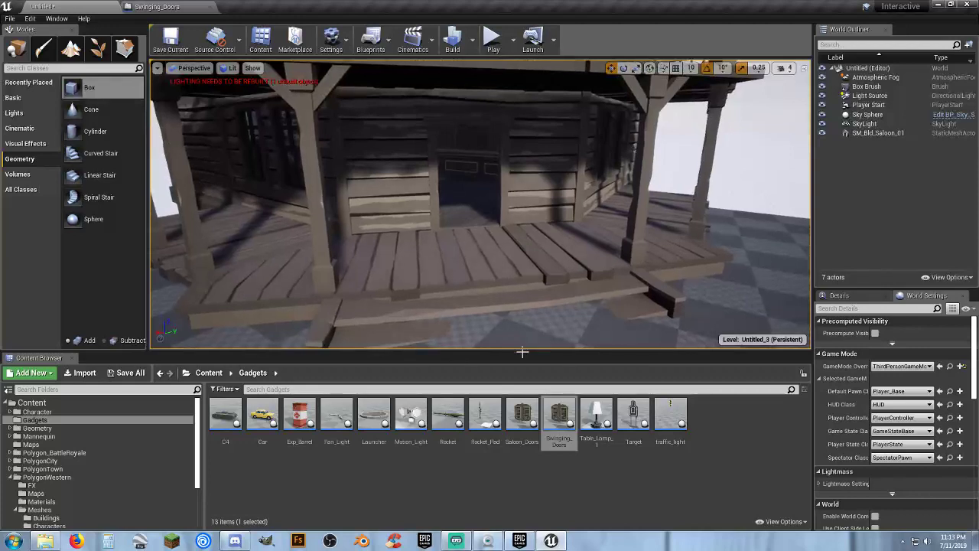
pyautogui.moveTo(559, 417); pyautogui.dragTo(464, 229)
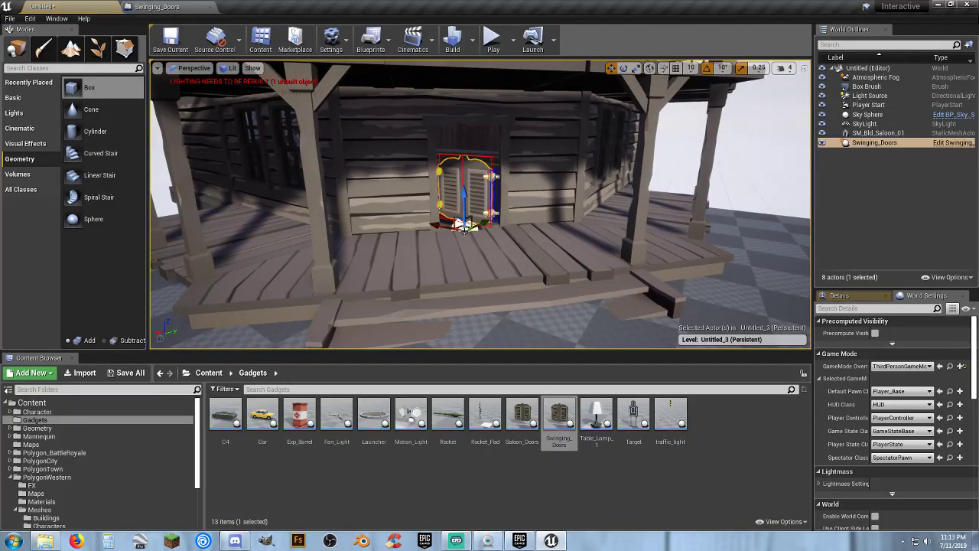
# Rotate the placed doors to a yaw of -45 degrees to match the saloon's doorway.
pyautogui.click(624, 69)
pyautogui.moveTo(470, 247); pyautogui.dragTo(396, 248)
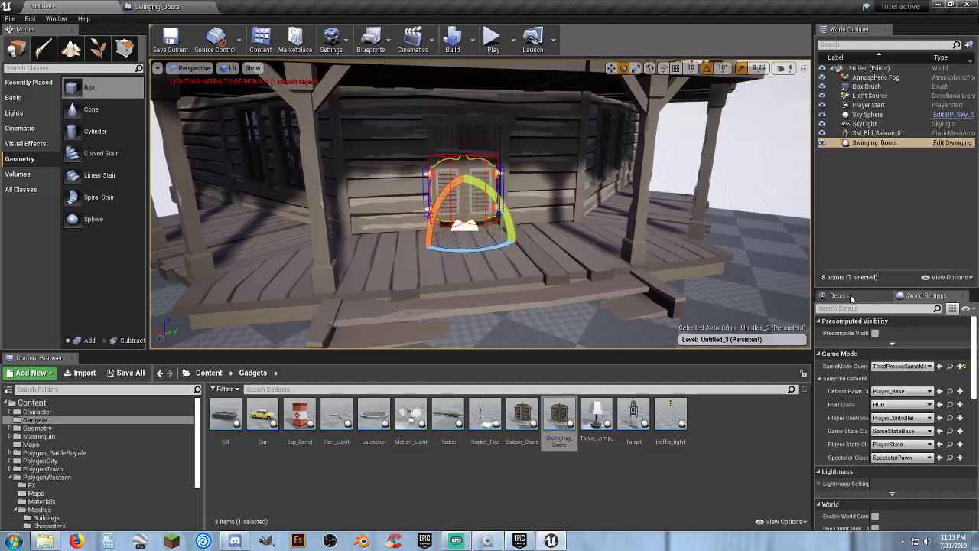
pyautogui.click(839, 295)
pyautogui.click(938, 394)
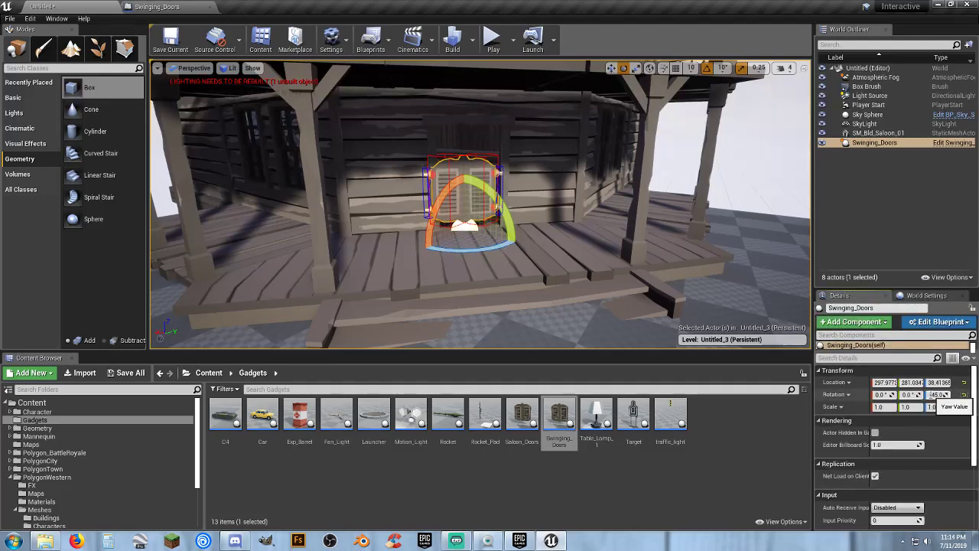
pyautogui.press('Return')
# Slide the doors along Y to about 300.4 so they sit between the doorway's posts.
pyautogui.press('f')
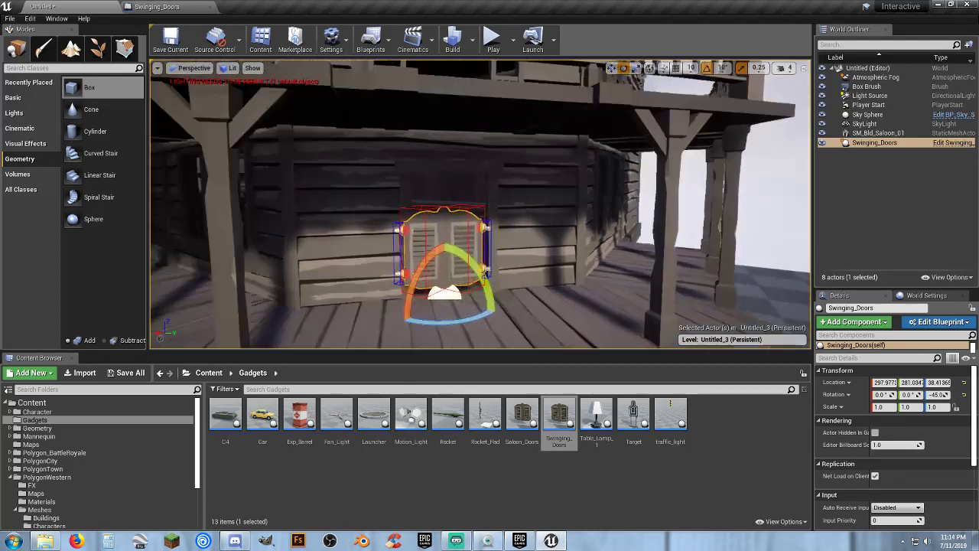
pyautogui.click(611, 68)
pyautogui.moveTo(561, 207); pyautogui.dragTo(547, 236, button='right')
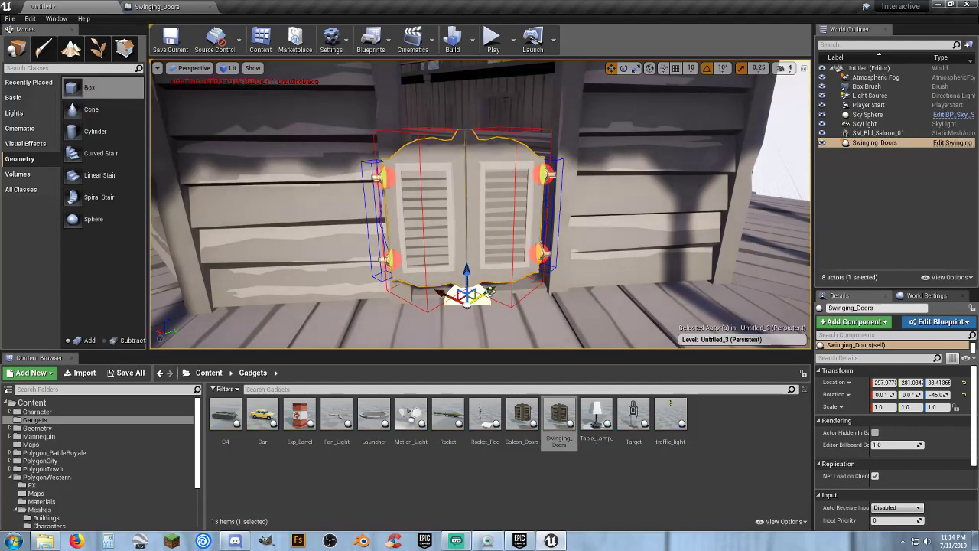
pyautogui.moveTo(489, 290); pyautogui.dragTo(500, 286)
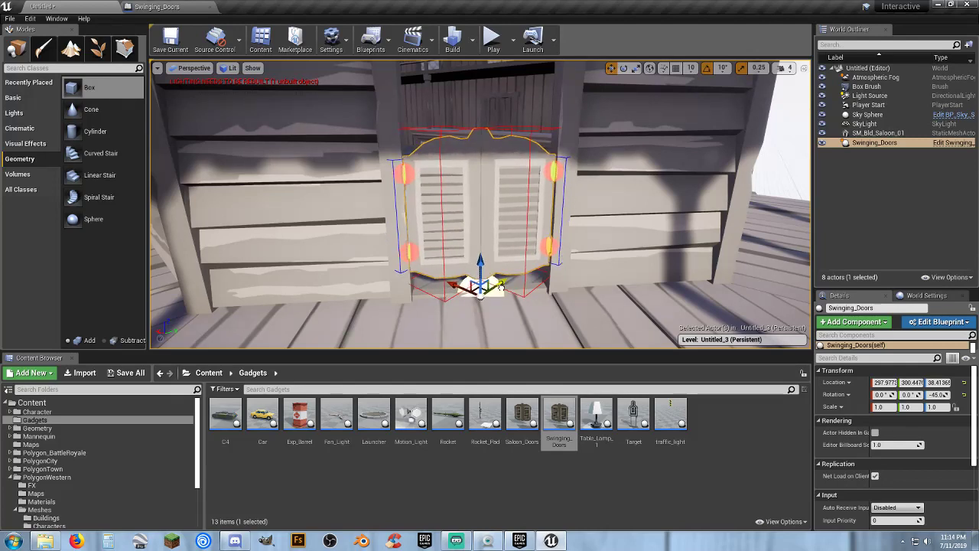
# Fine-tune the doors' position in the frame to about 303.1 in X and 306.9 in Y, checking it from inside the saloon.
pyautogui.press('w')
pyautogui.moveTo(500, 286); pyautogui.dragTo(558, 267, button='right')
pyautogui.moveTo(501, 230); pyautogui.dragTo(490, 299, button='right')
pyautogui.press('w')
pyautogui.press('s')
pyautogui.moveTo(496, 200); pyautogui.dragTo(546, 68, button='right')
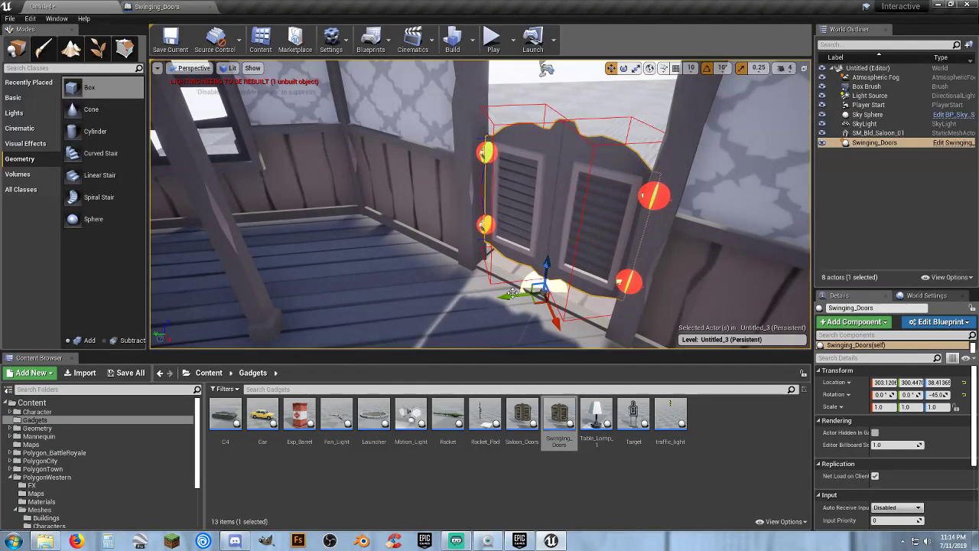
pyautogui.moveTo(502, 293); pyautogui.dragTo(501, 295)
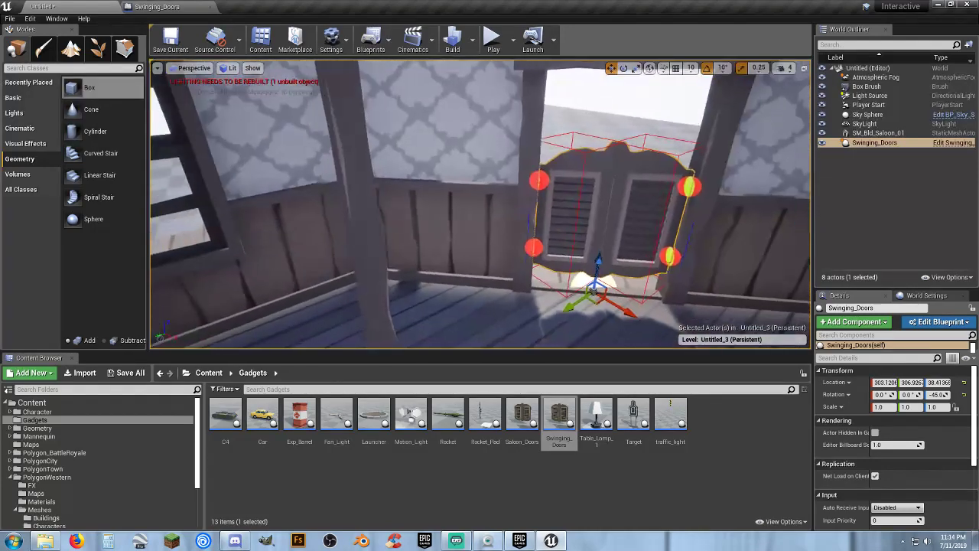
pyautogui.moveTo(488, 71); pyautogui.dragTo(491, 69, button='right')
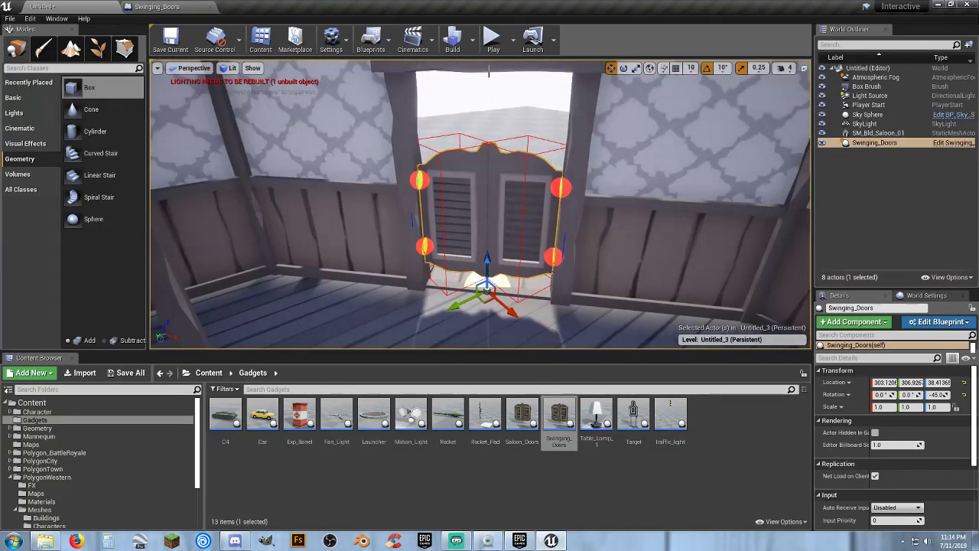
# Playtest the finished doorway by running the character out of and into the saloon through the swinging doors.
pyautogui.click(492, 48)
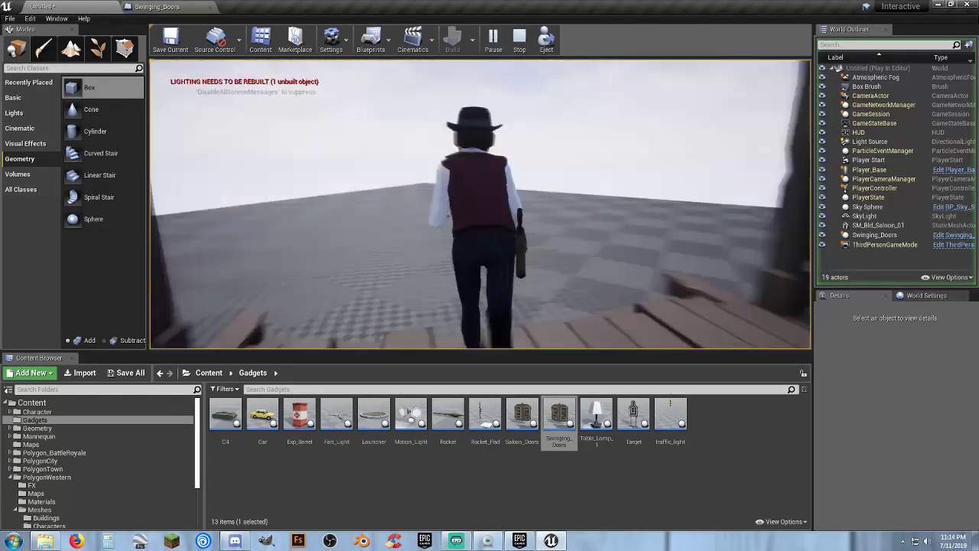
pyautogui.press('s')
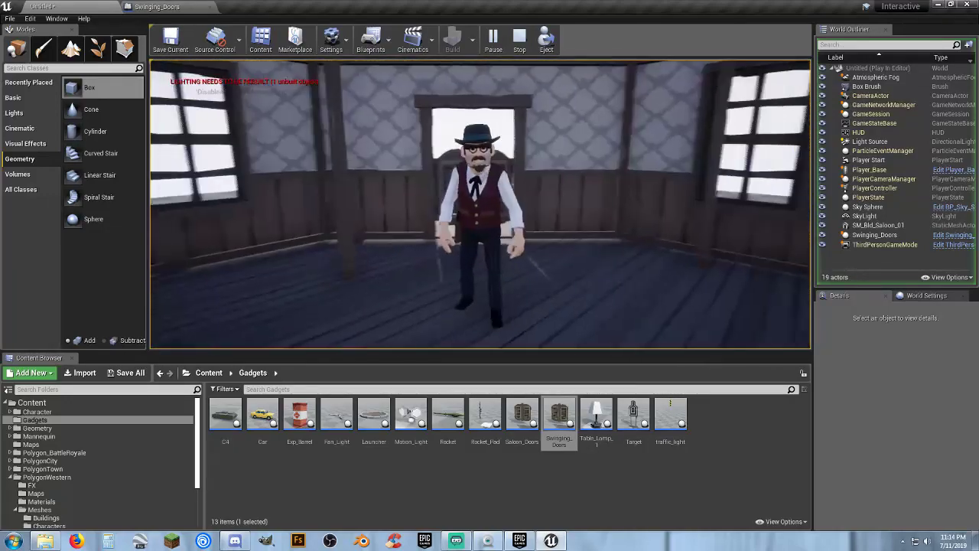
pyautogui.press('w')
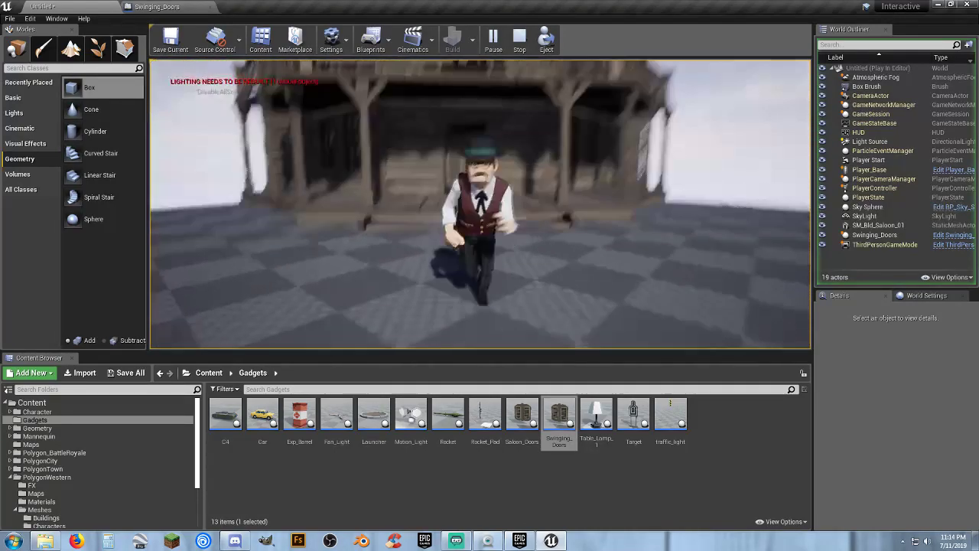
pyautogui.press('w')
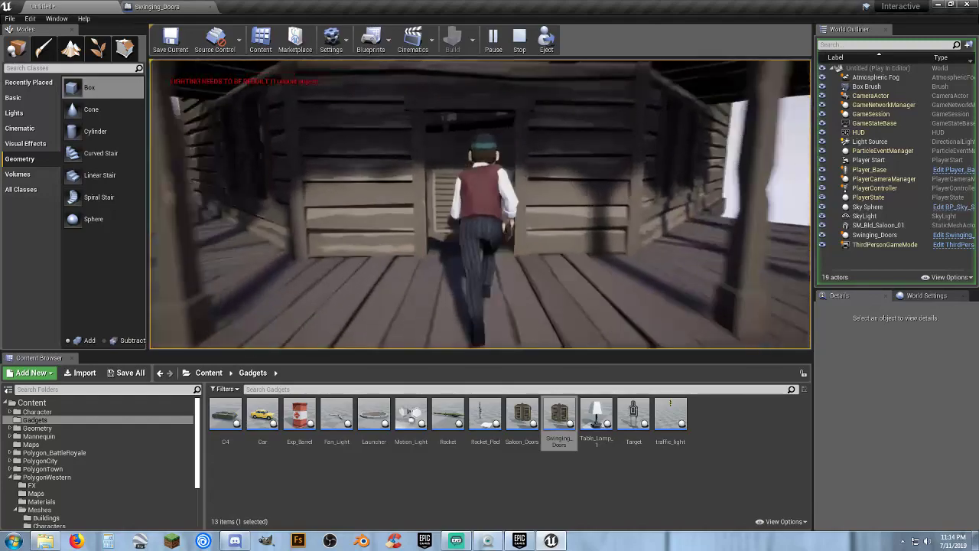